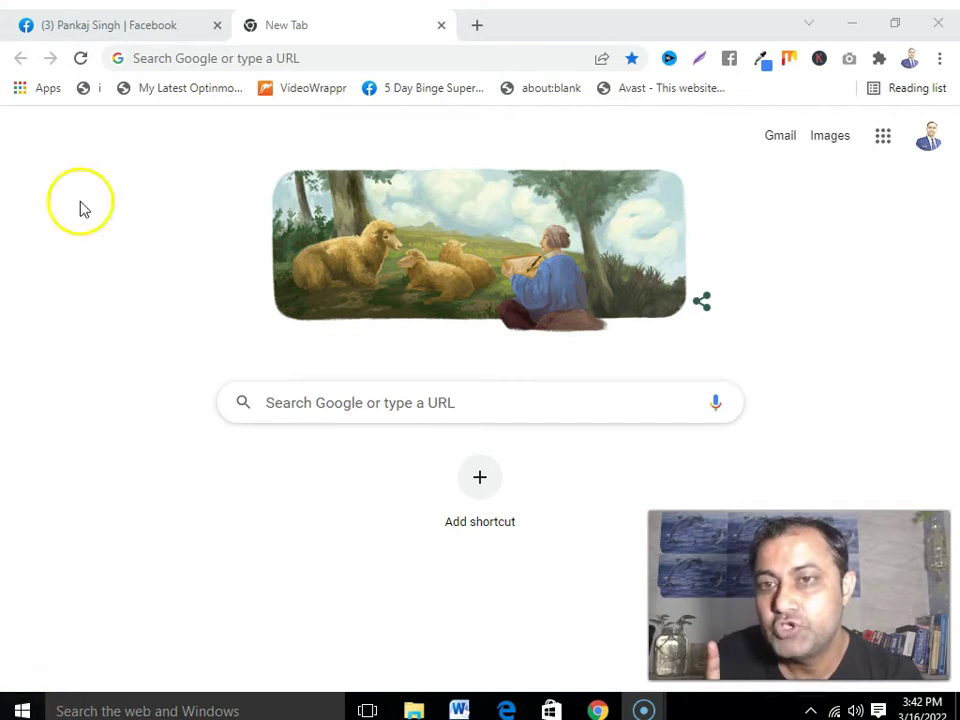
- Switch Chrome from the new-tab page back to the Facebook profile tab
click(113, 28)
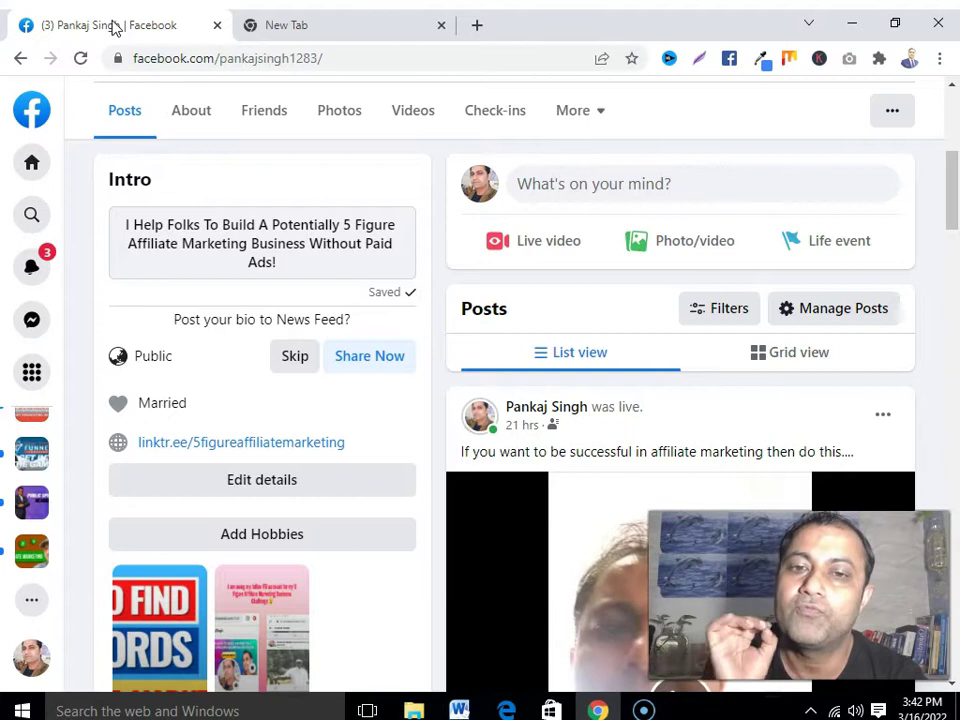
scroll(108, 354, up, 5)
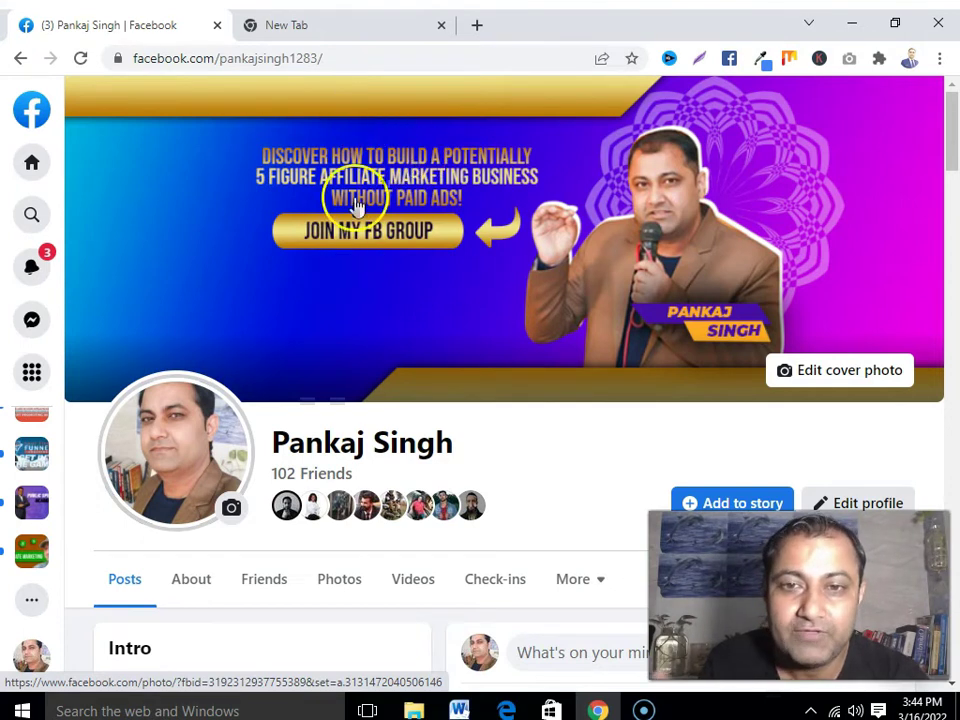
click(383, 297)
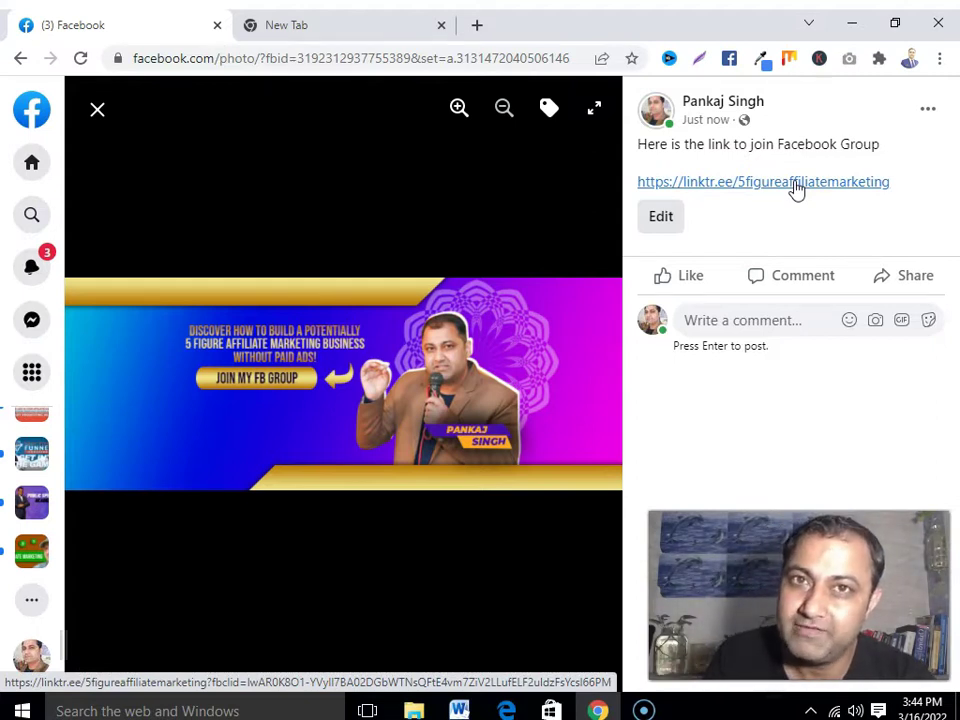
click(660, 219)
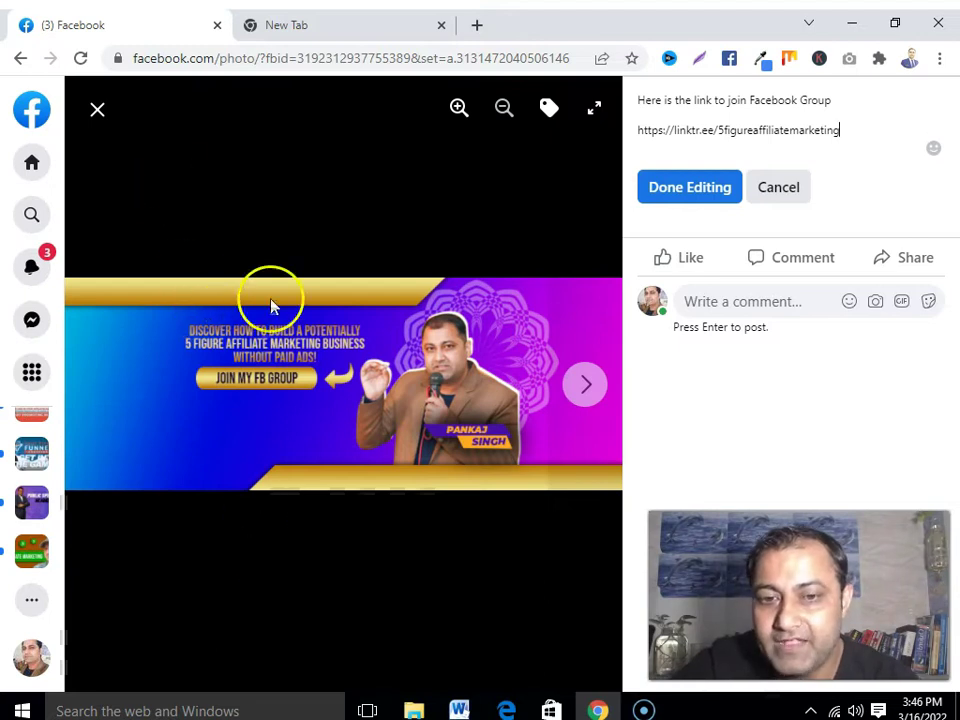
click(98, 110)
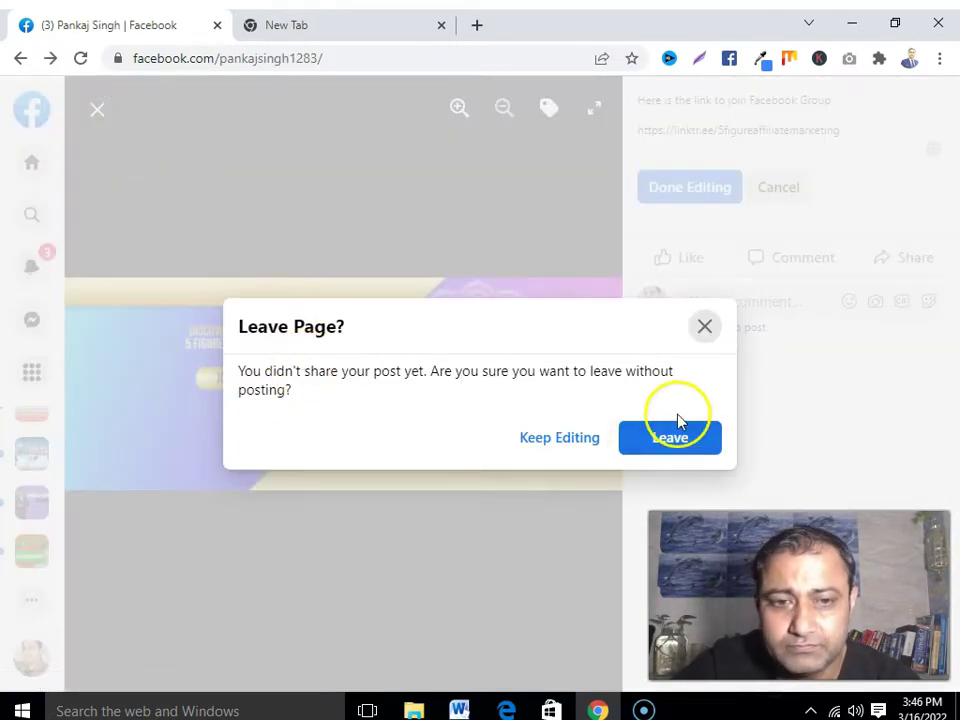
click(671, 440)
- Scroll down to the profile's Intro section and open its Edit details editor
scroll(435, 440, down, 3)
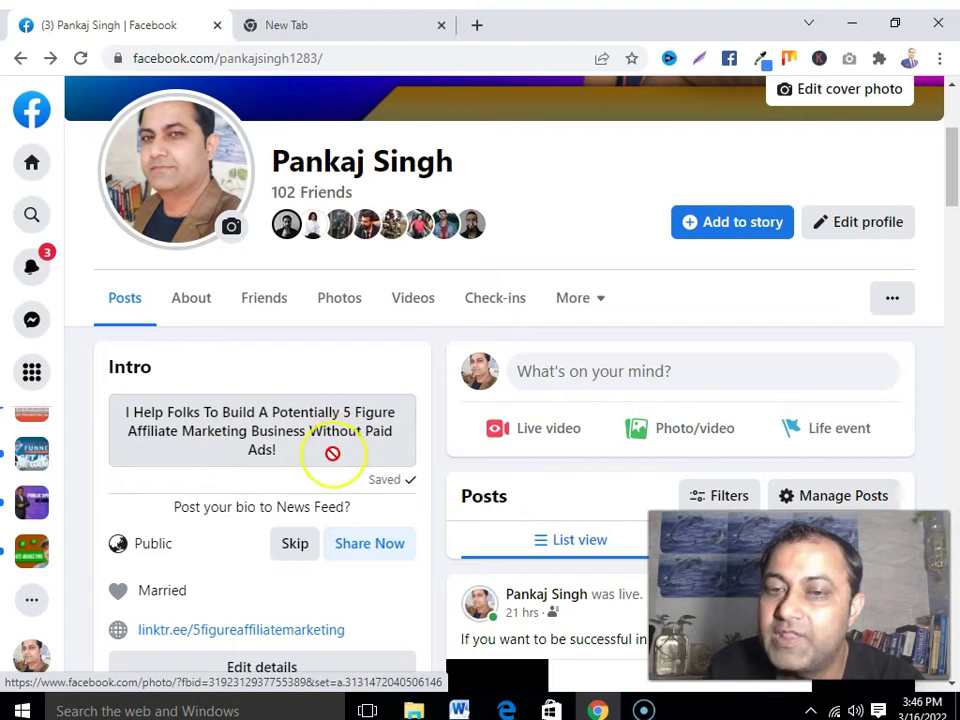
scroll(335, 455, down, 4)
scroll(335, 460, up, 1)
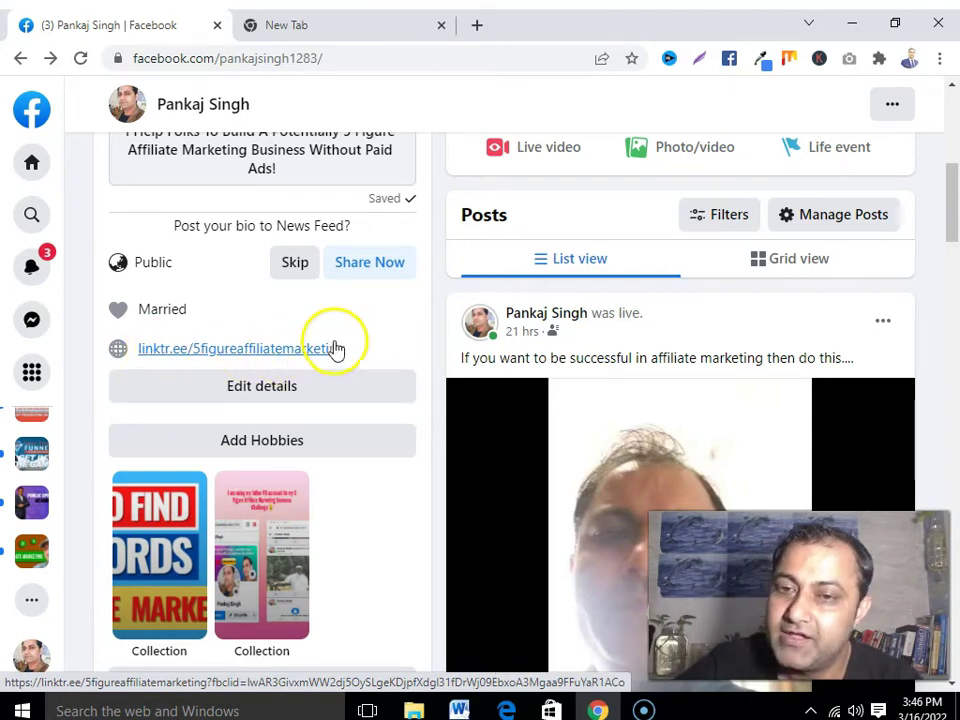
click(264, 393)
- Open the linktr.ee website address for editing, select it, then switch to the Word links document
scroll(415, 358, down, 3)
scroll(418, 358, down, 4)
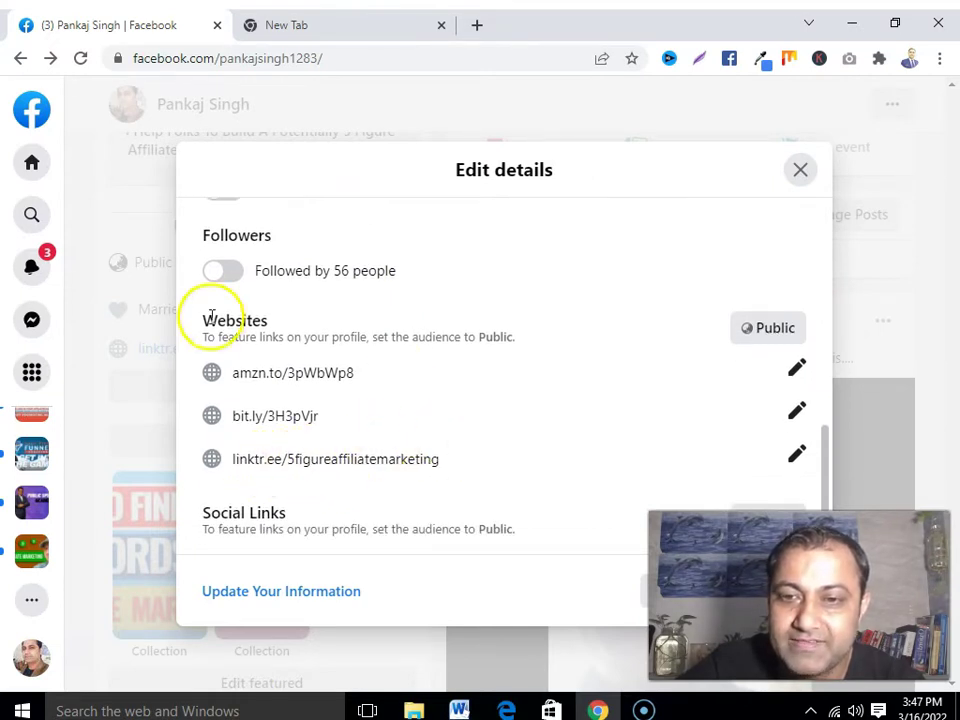
click(797, 455)
scroll(775, 437, down, 1)
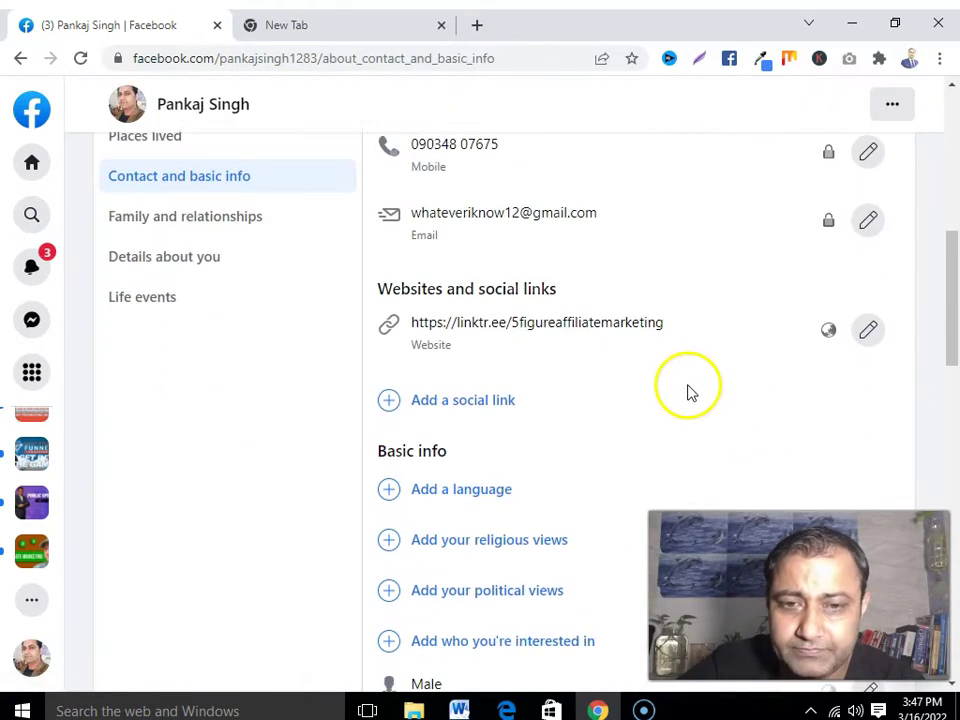
click(868, 310)
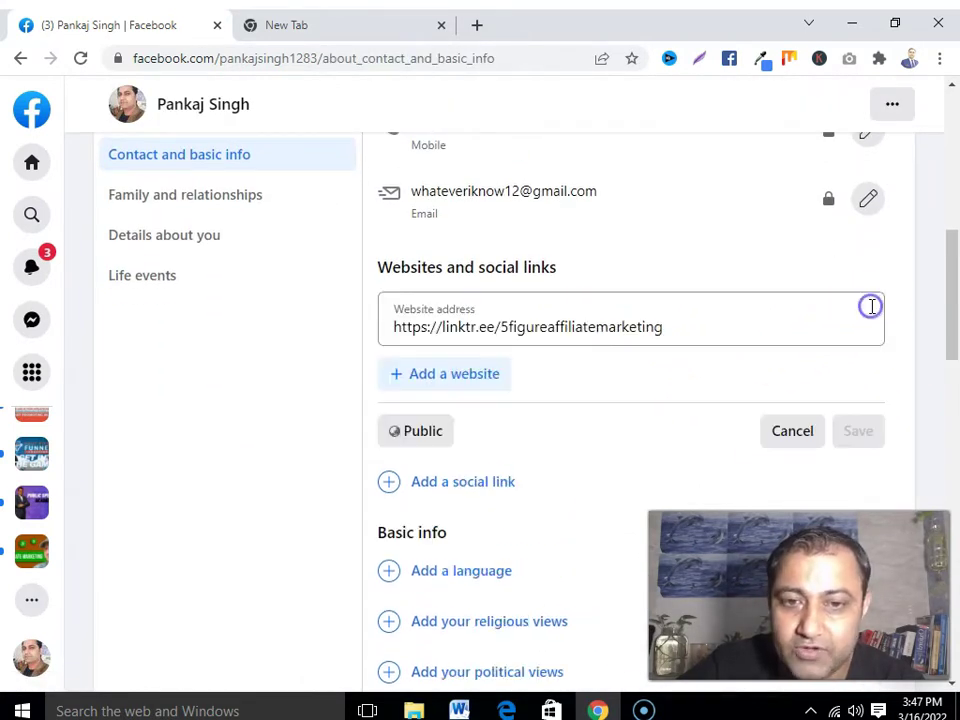
drag(697, 326, 396, 327)
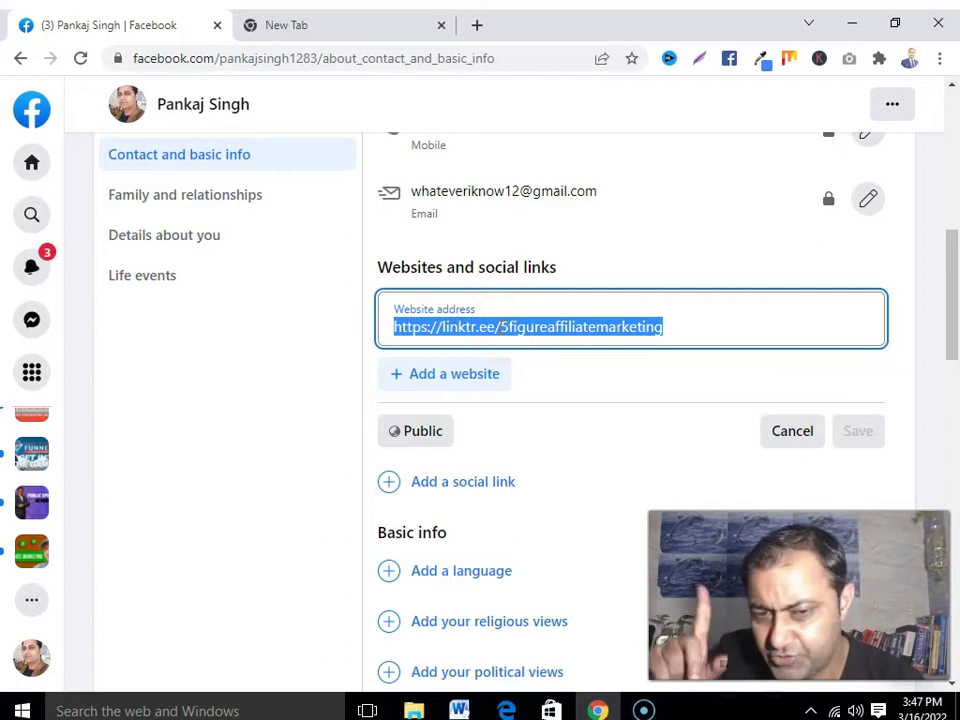
click(475, 705)
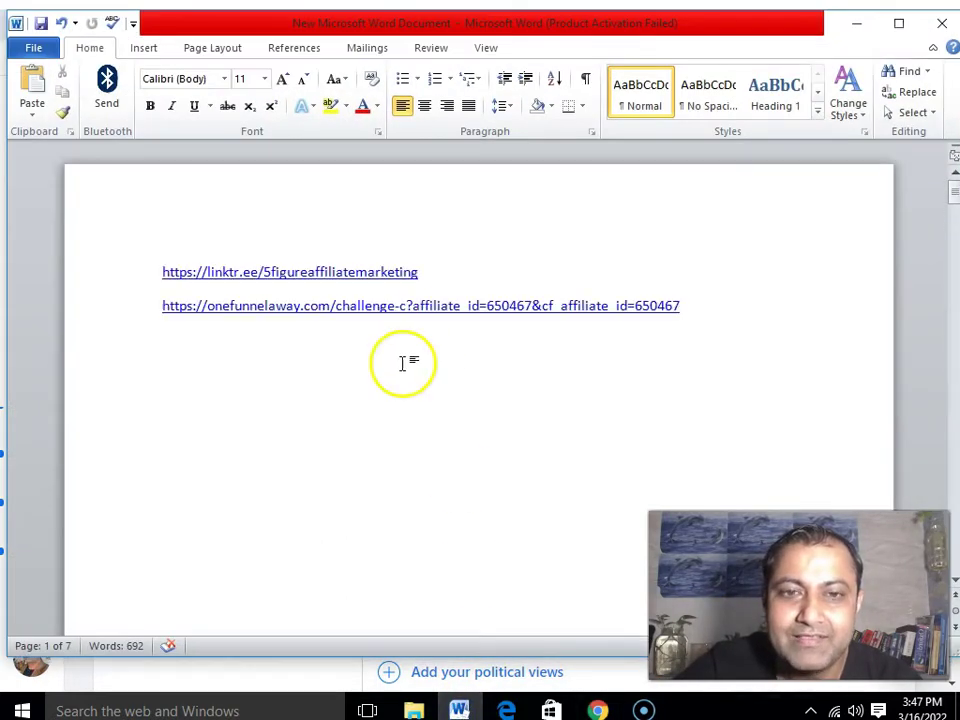
- Copy the onefunnelaway.com challenge affiliate link from the Word document
drag(699, 308, 156, 326)
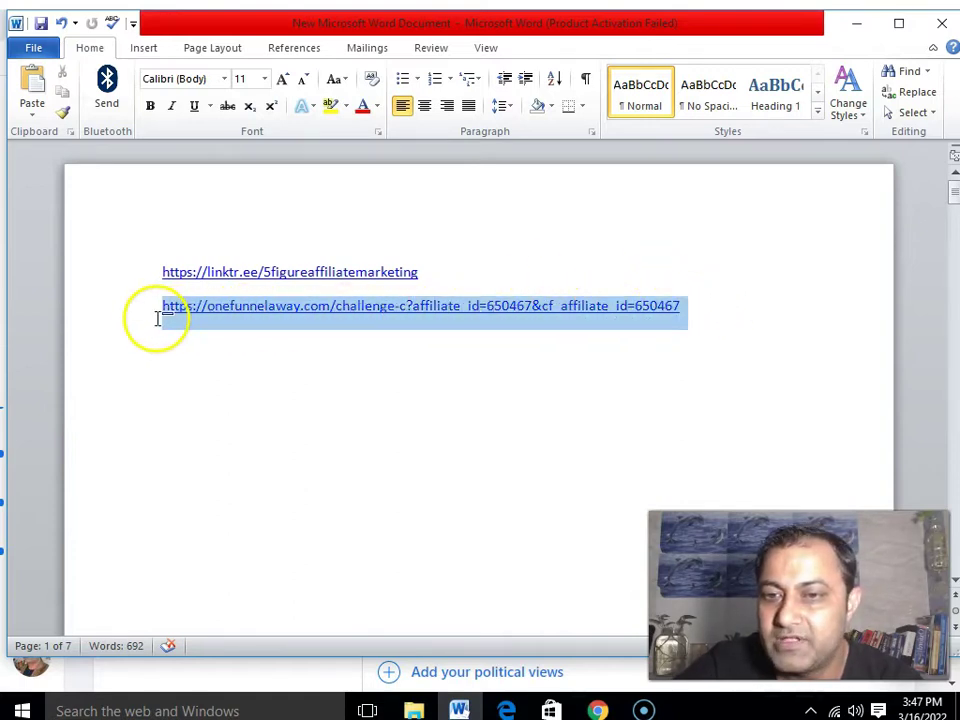
right_click(237, 329)
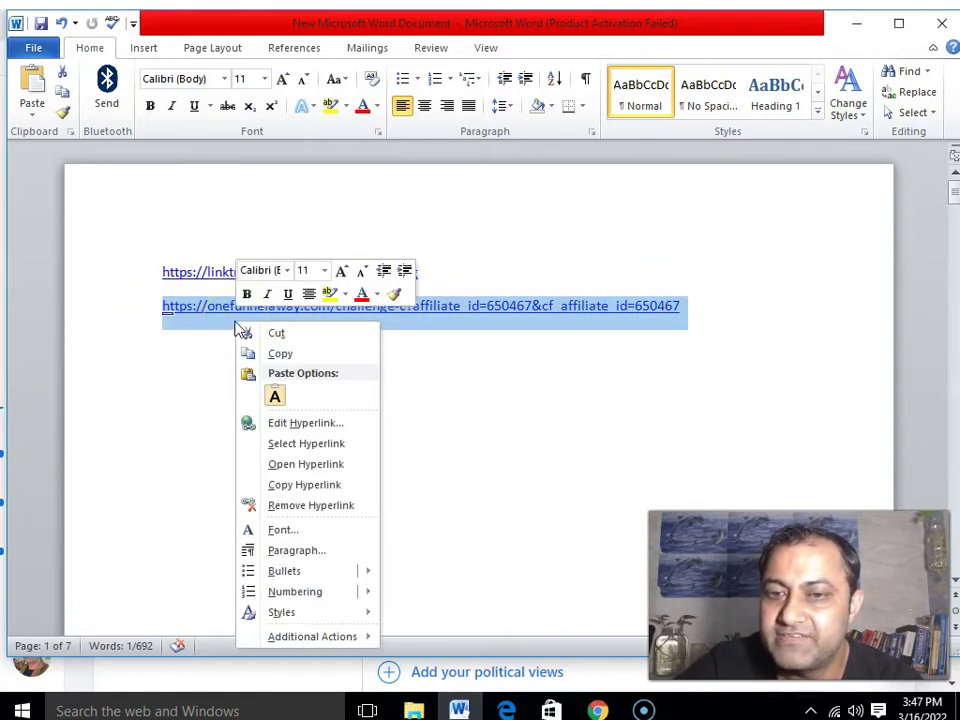
click(290, 356)
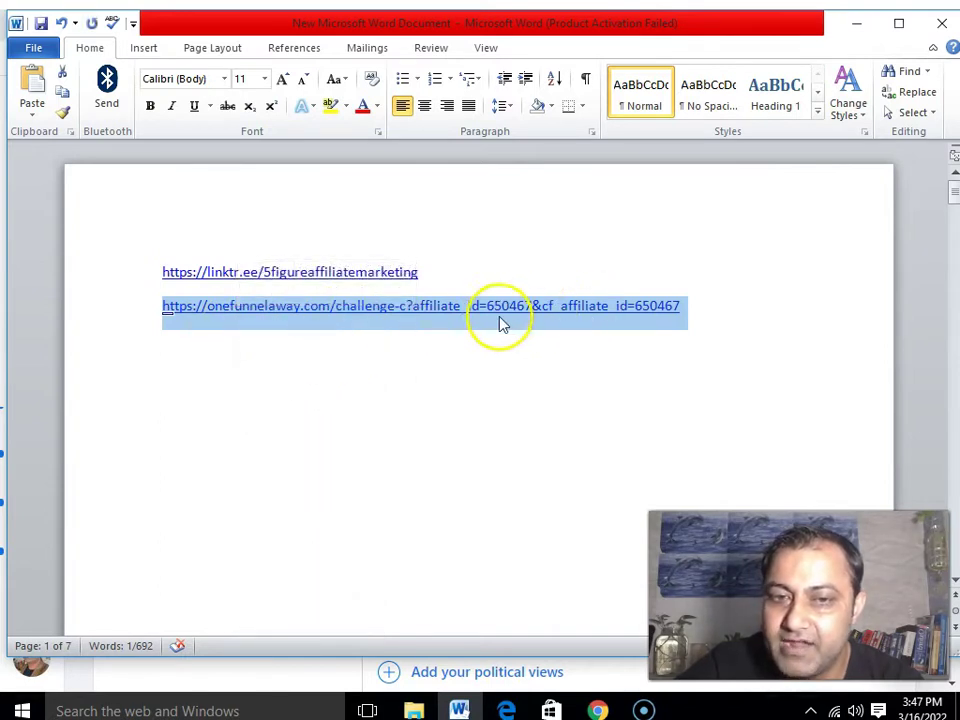
- Return to Chrome's Facebook tab with the website address editor
mouse_move(598, 707)
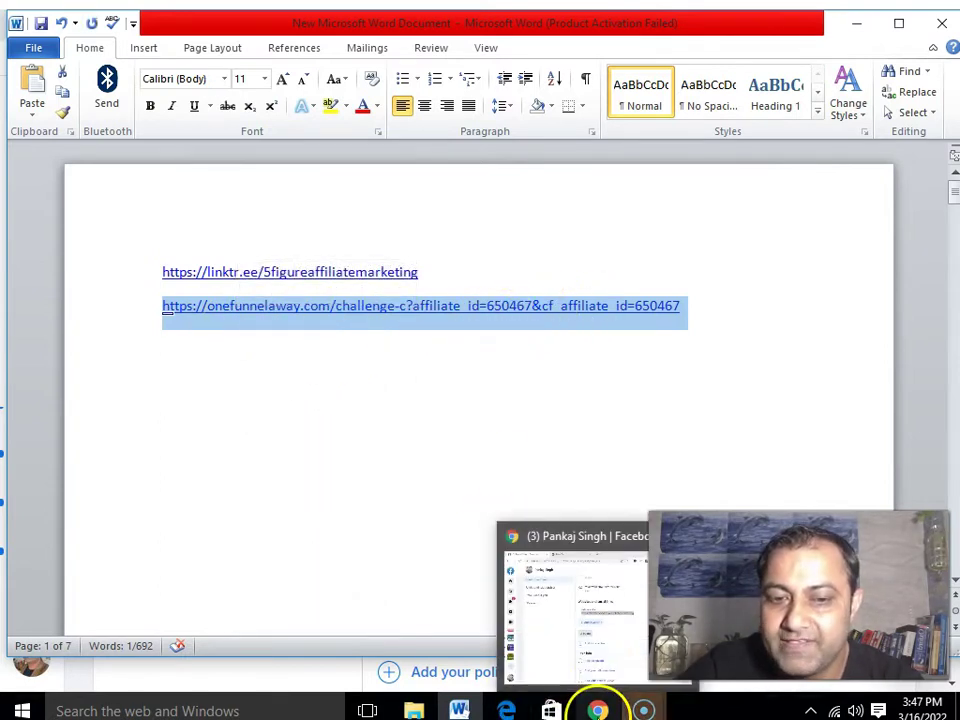
click(547, 621)
click(345, 26)
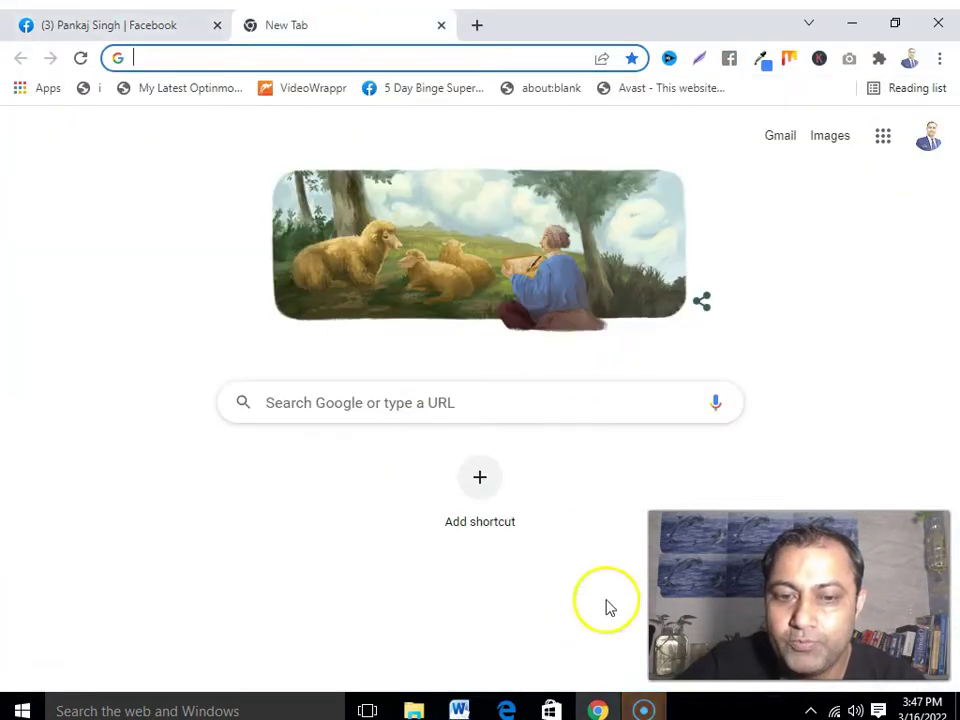
click(462, 709)
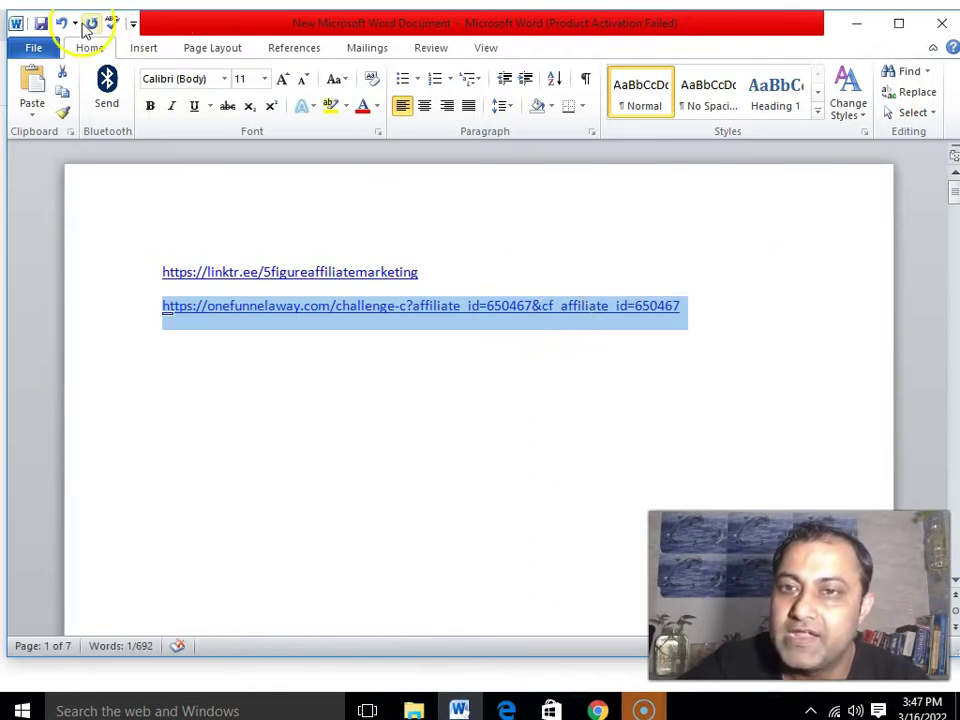
click(598, 709)
click(80, 27)
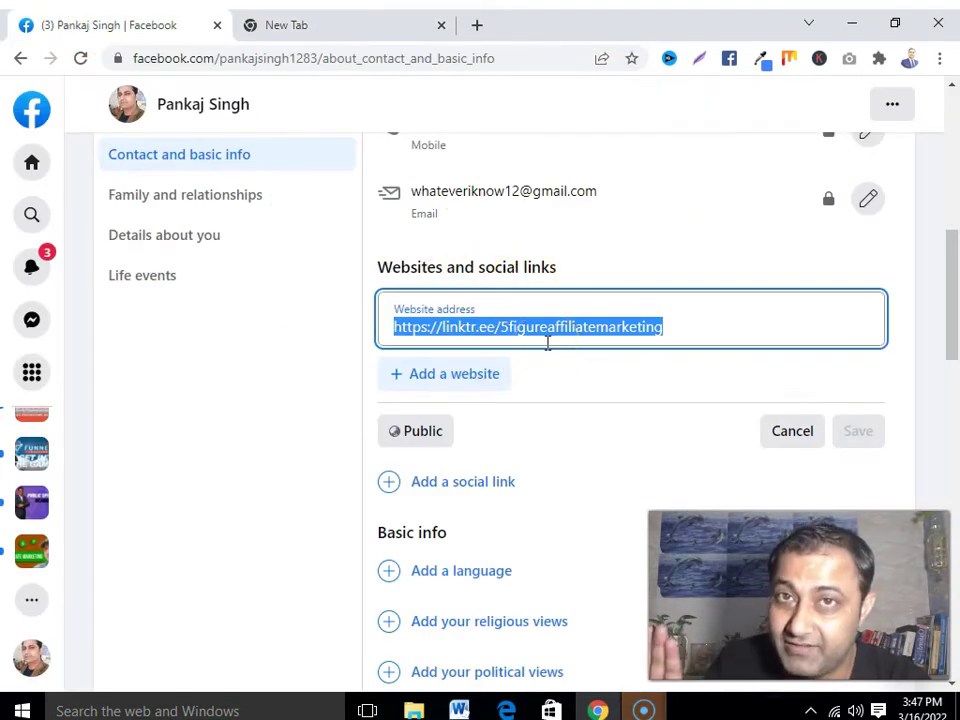
- Go to bitly.com in the second Chrome tab to reach the Bitly link dashboard
click(322, 28)
click(332, 60)
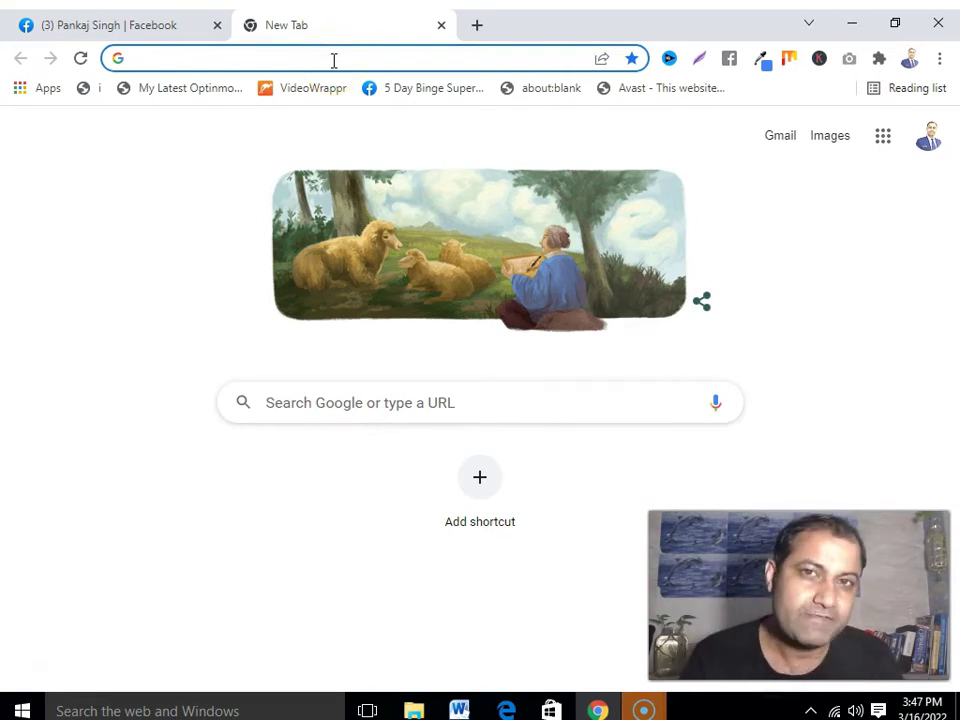
text(bi)
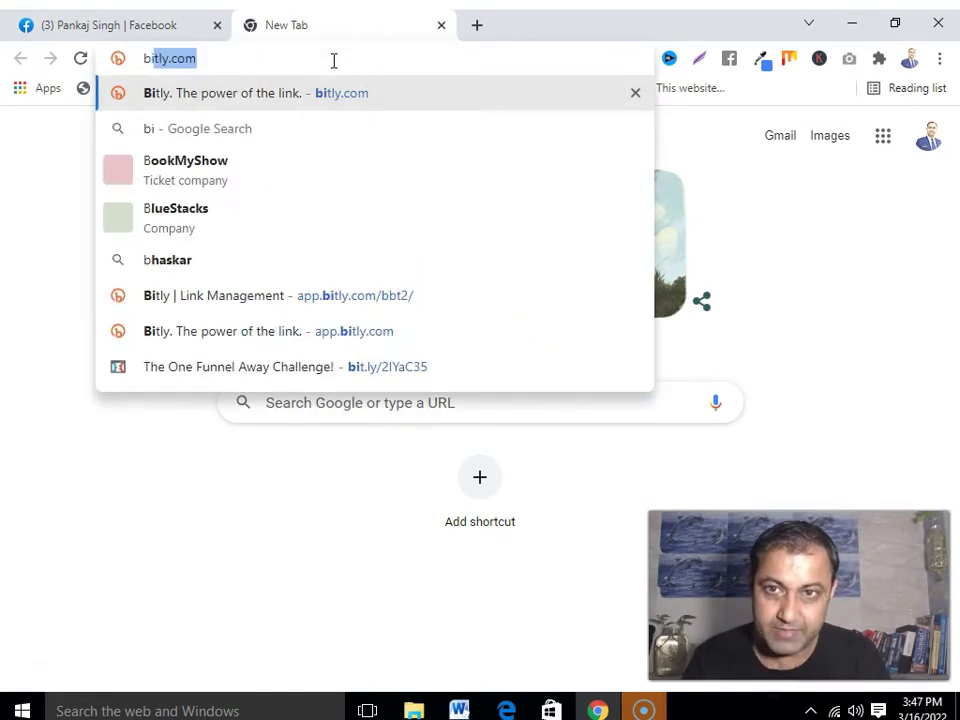
key(Return)
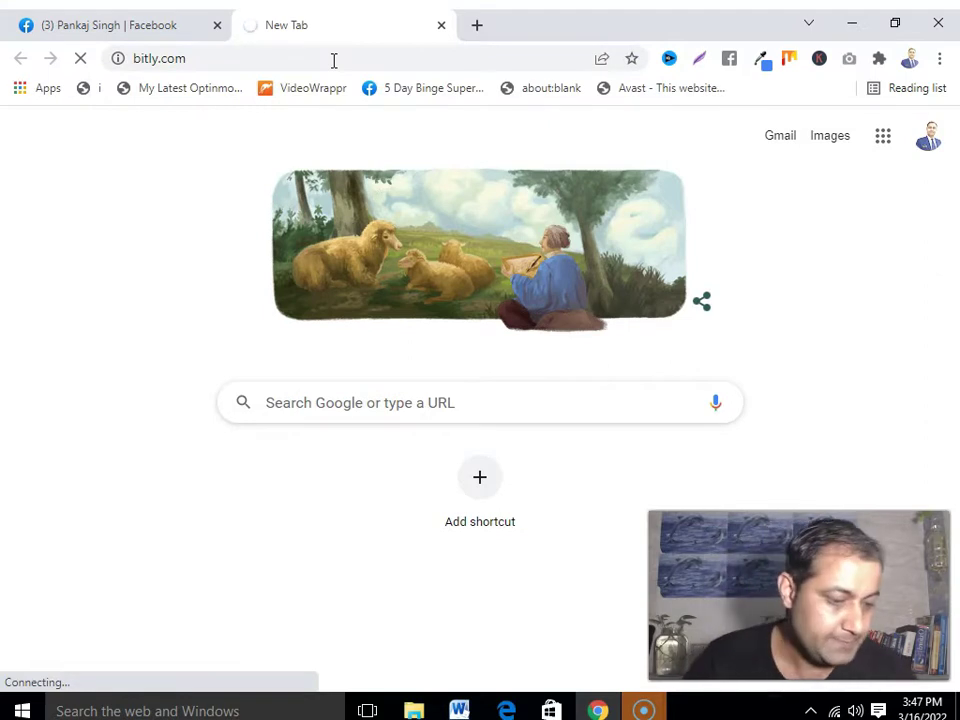
click(433, 264)
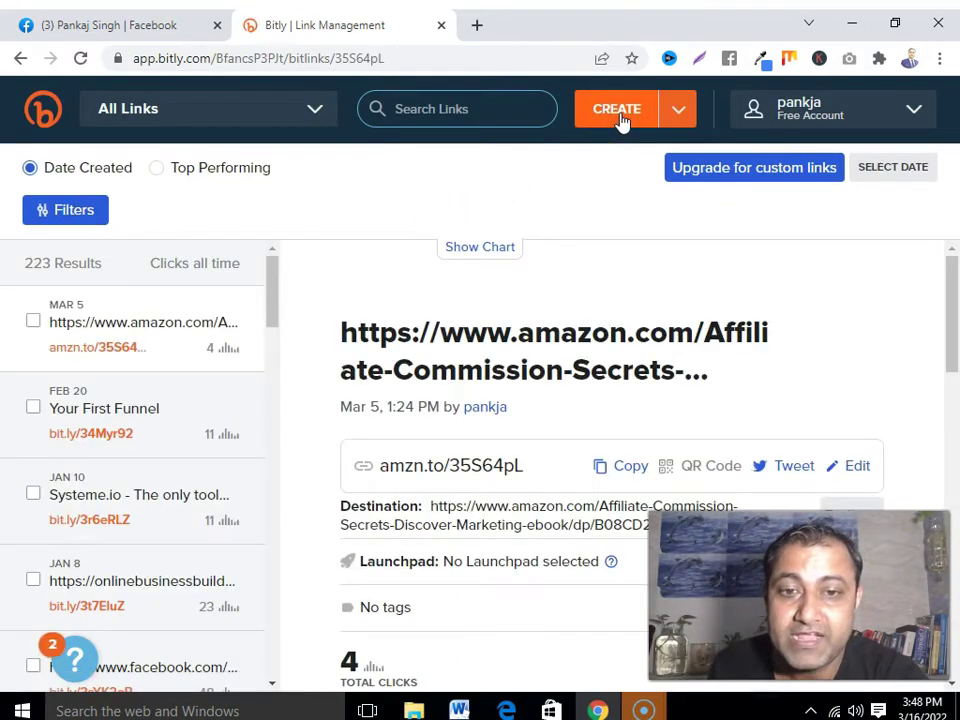
- Paste the onefunnelaway link into Bitly, create short link bit.ly/3JkEArK, and copy it
click(621, 120)
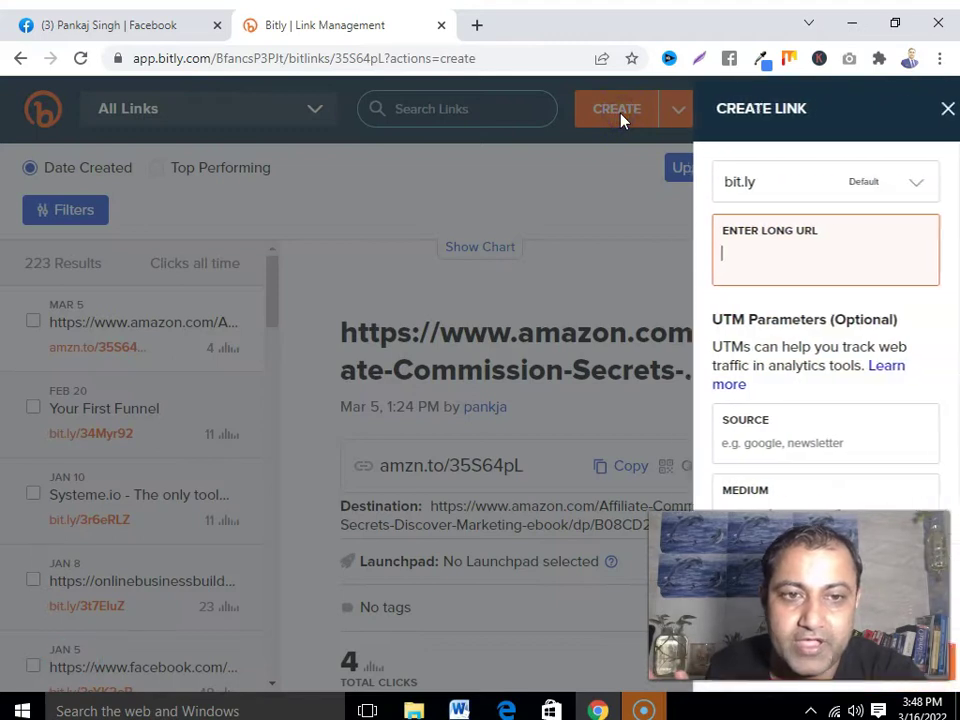
click(719, 254)
right_click(728, 268)
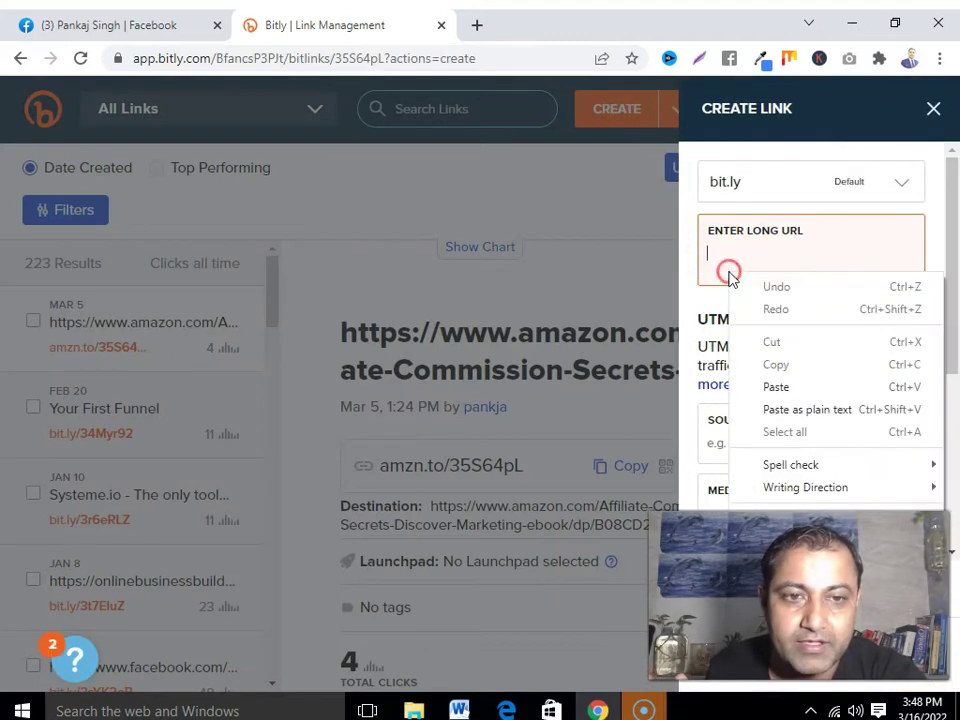
click(778, 388)
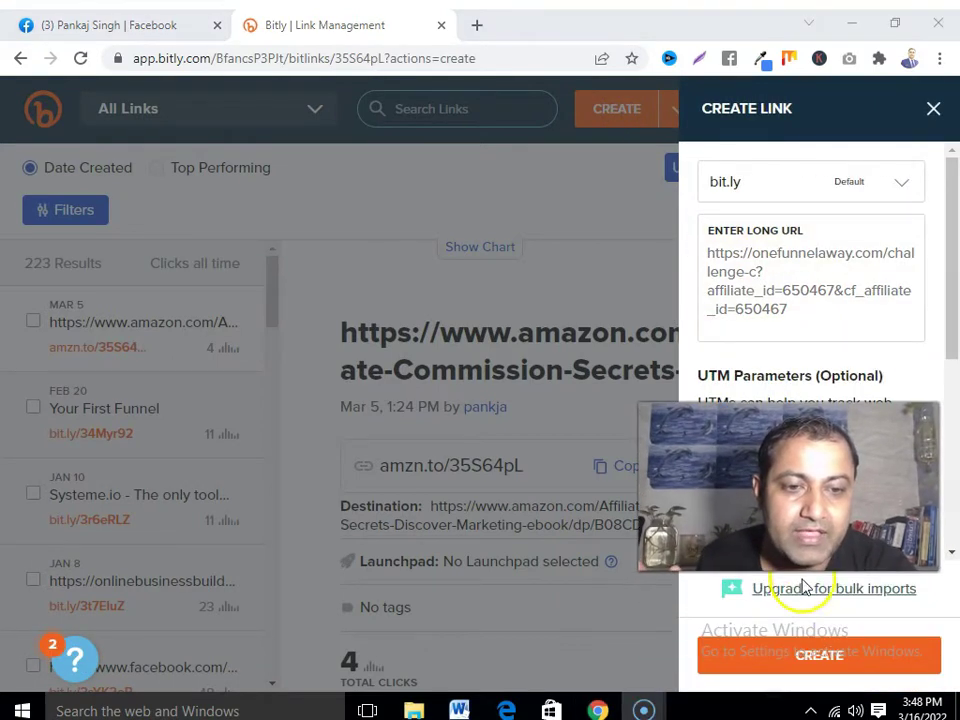
click(820, 660)
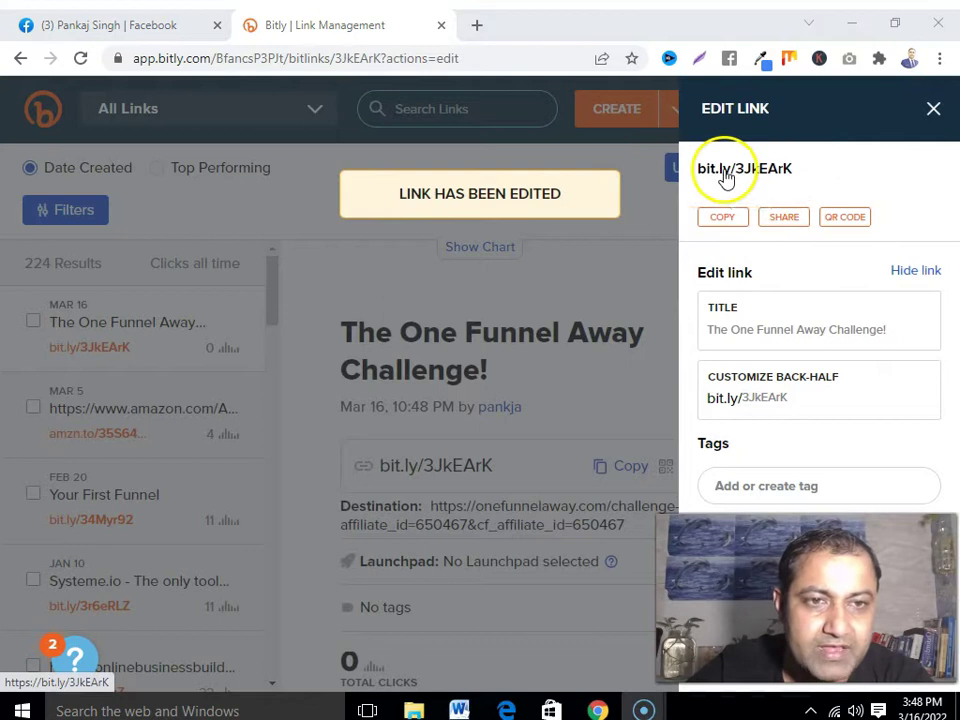
click(723, 222)
click(160, 25)
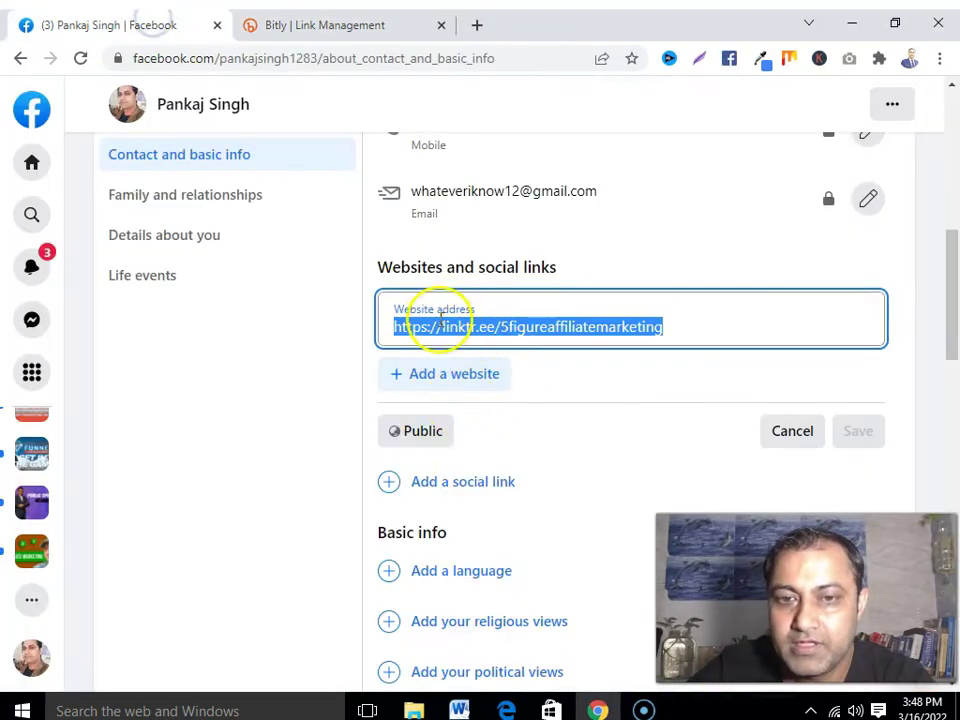
key(BackSpace)
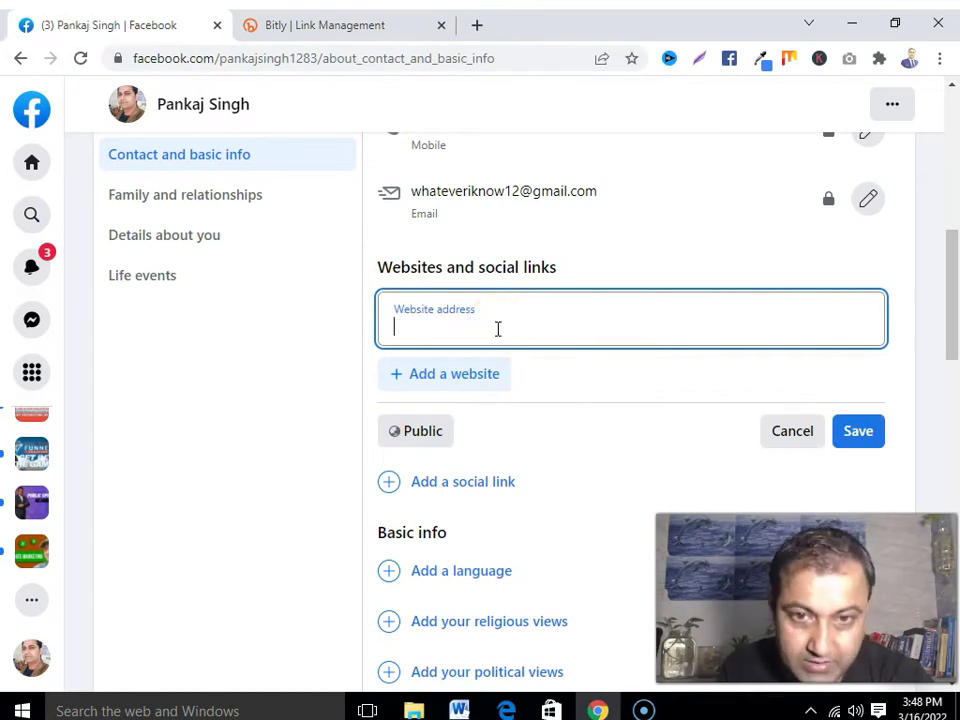
right_click(497, 328)
click(577, 441)
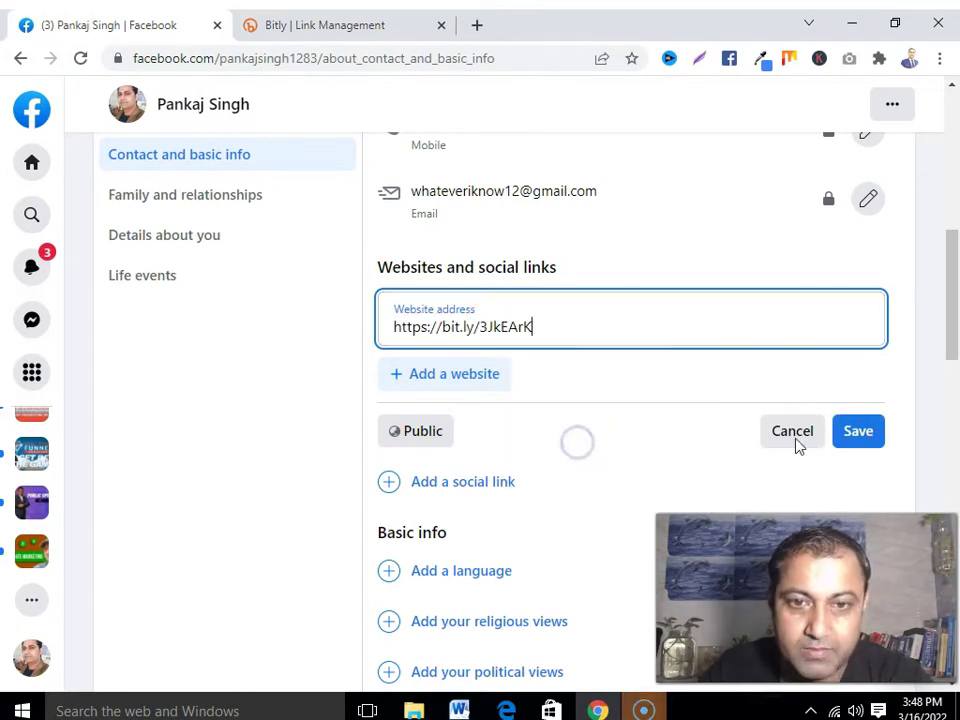
click(857, 431)
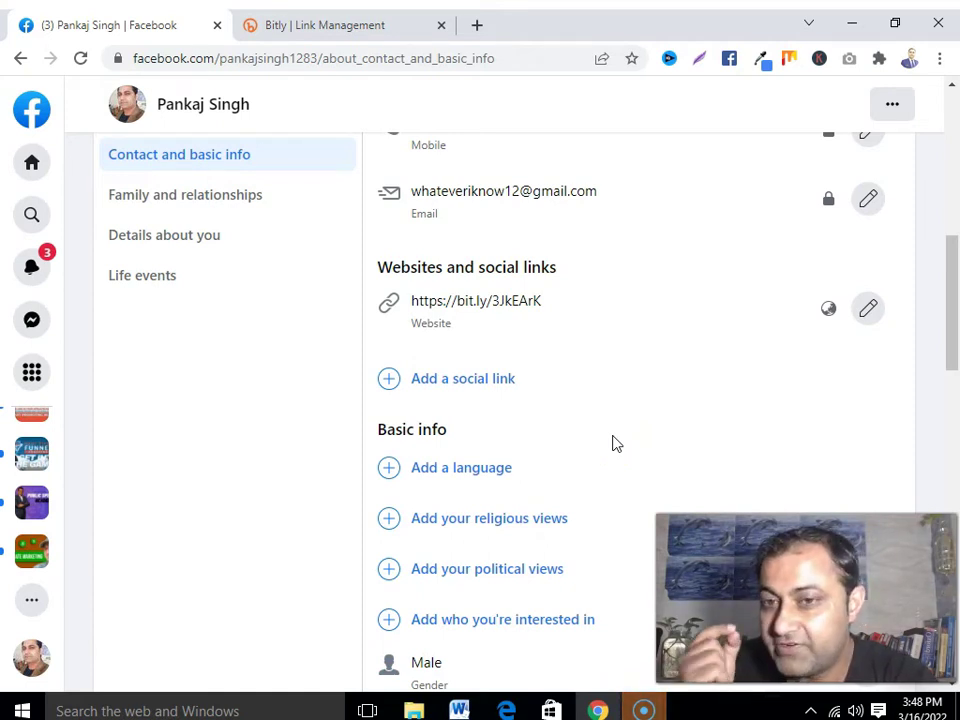
click(80, 136)
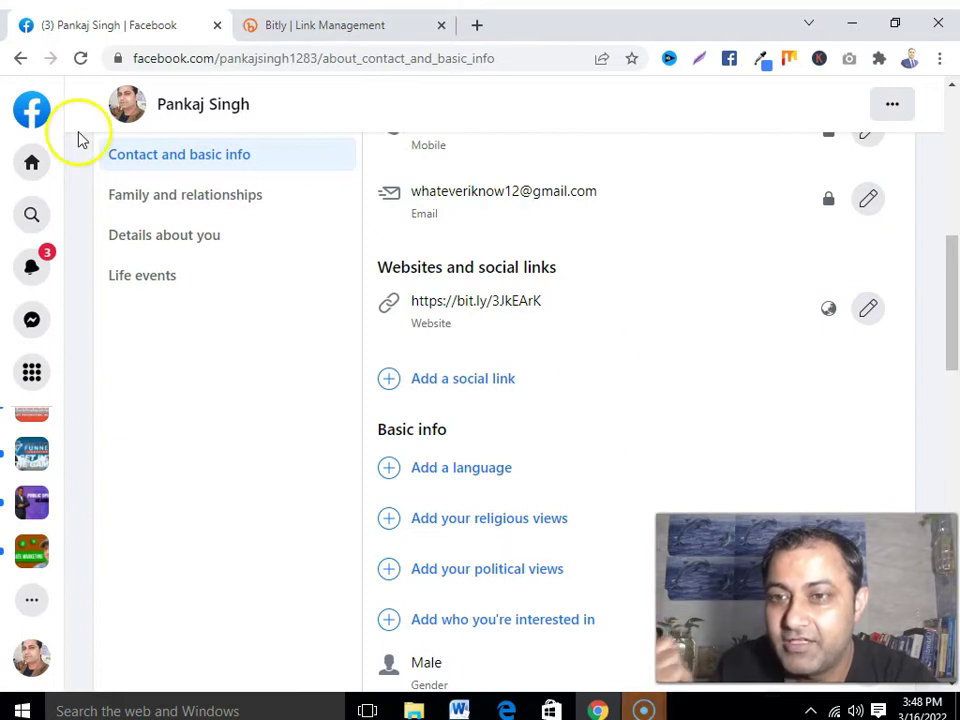
click(43, 121)
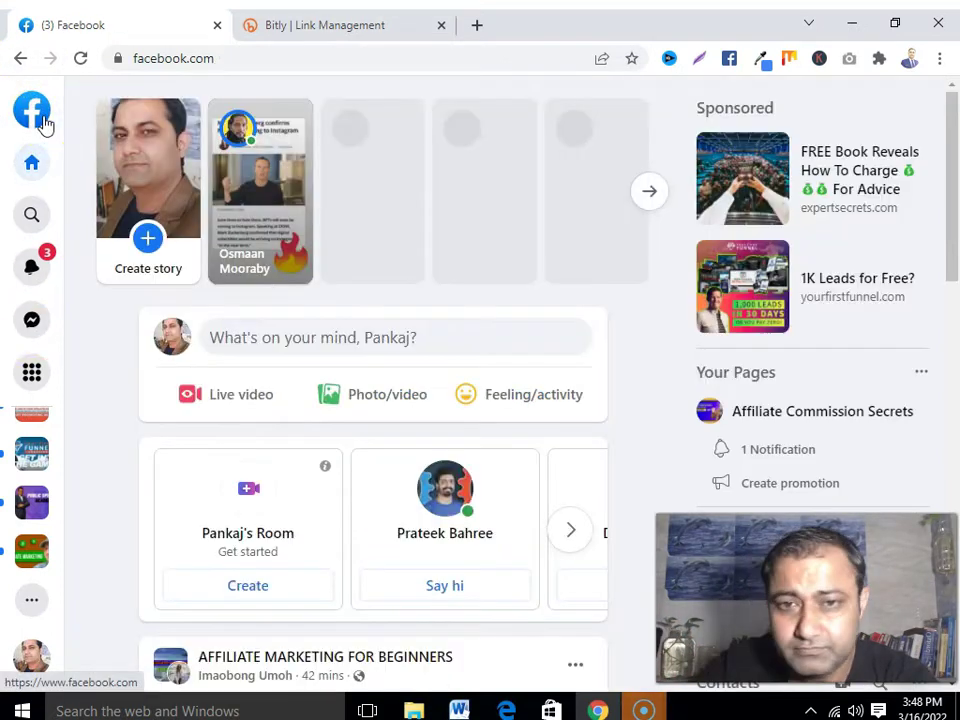
- Go to your profile page and check the Intro shows the bit.ly/3JkEArK link
click(221, 341)
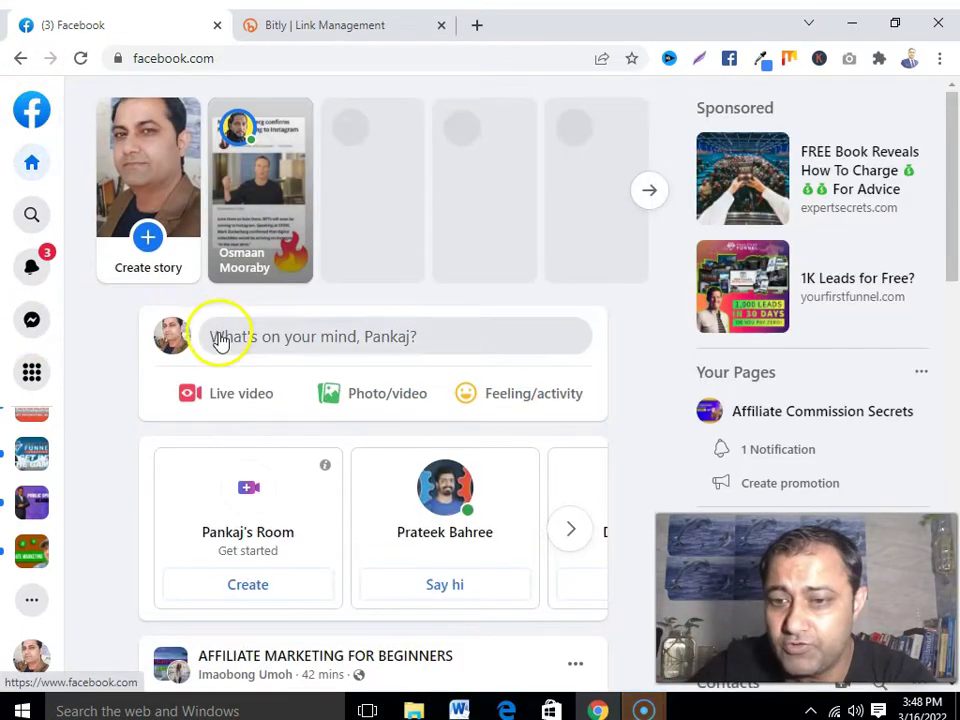
scroll(221, 341, down, 3)
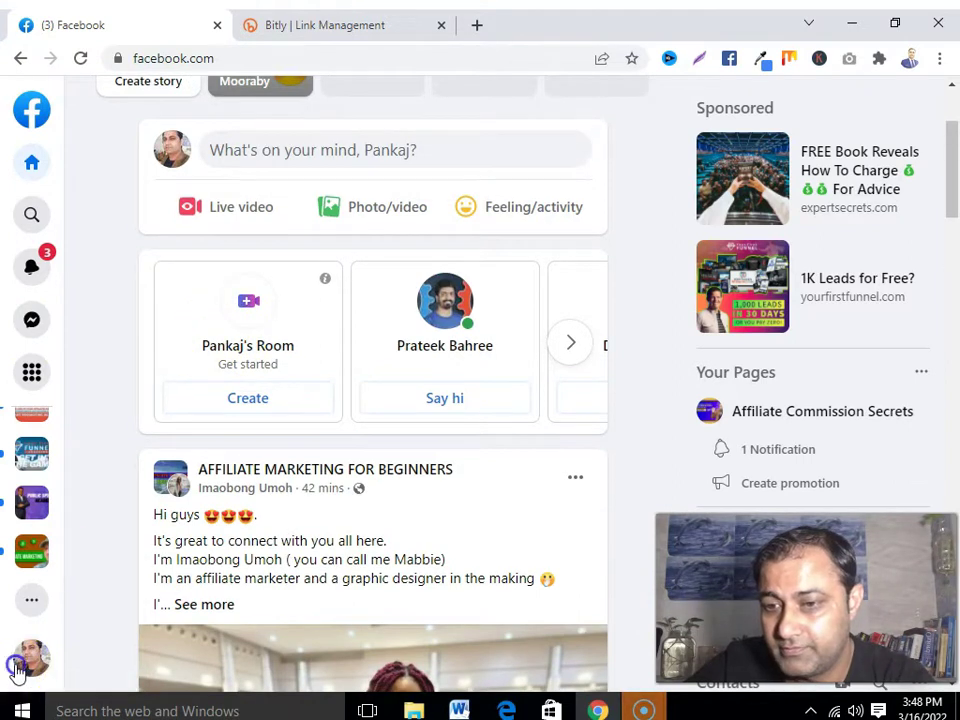
click(18, 664)
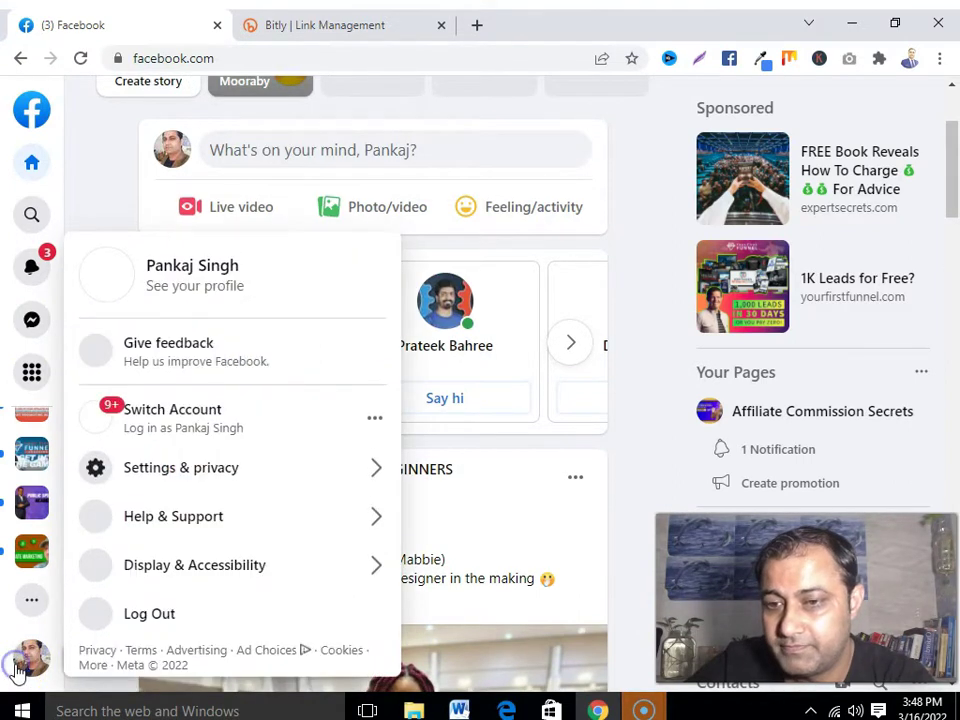
click(190, 272)
scroll(190, 272, down, 4)
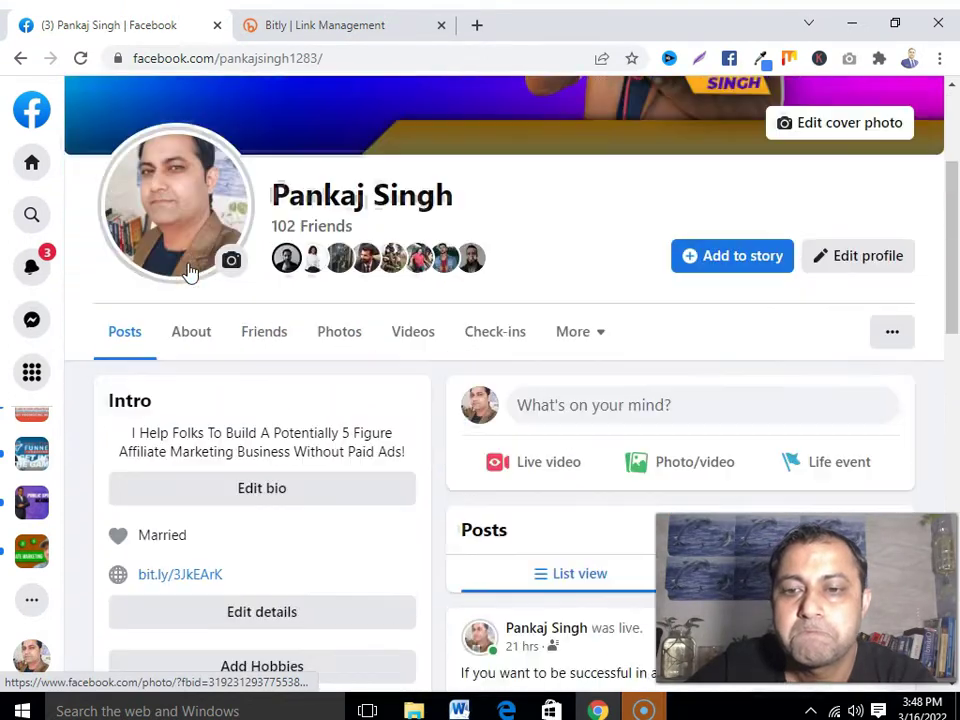
scroll(195, 276, down, 2)
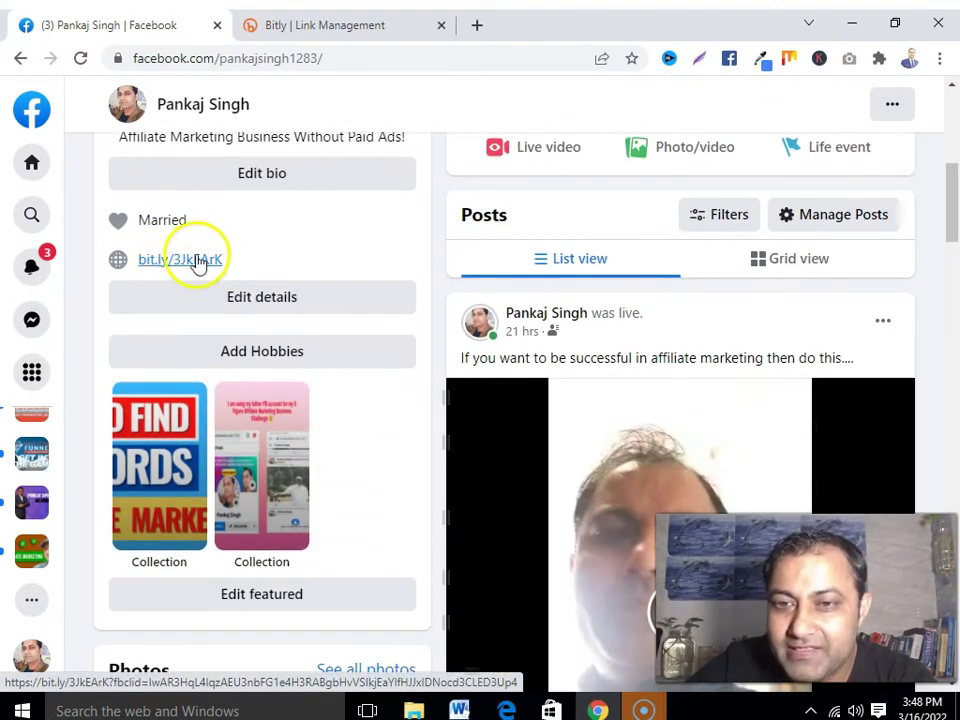
scroll(280, 292, up, 6)
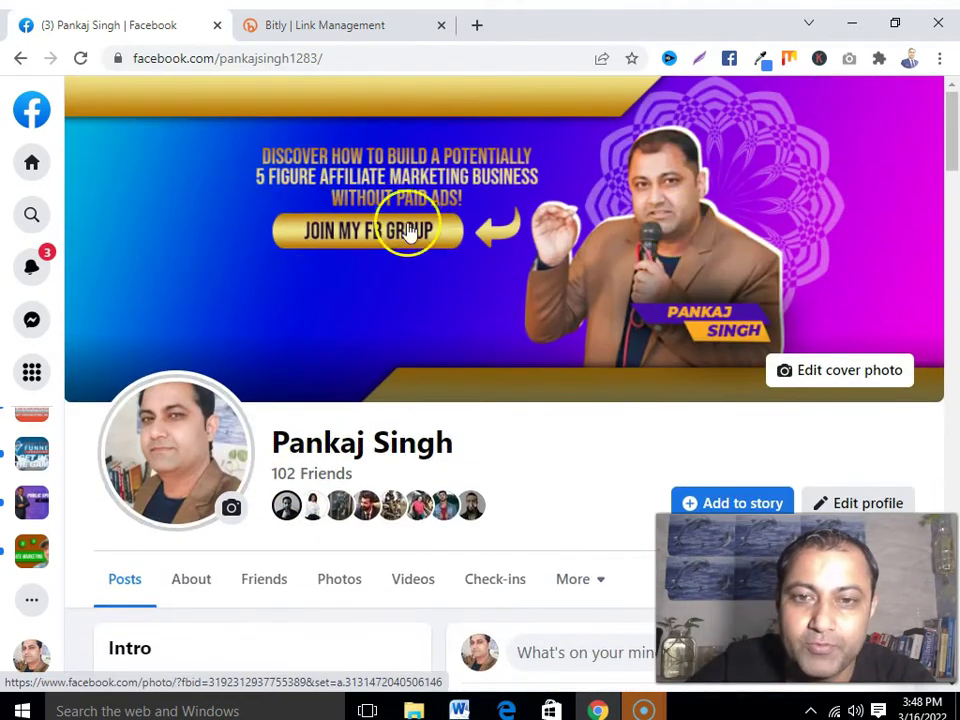
- Edit the cover photo's post, replacing its first line with 'Here the link to join OFA Challenge'
click(776, 219)
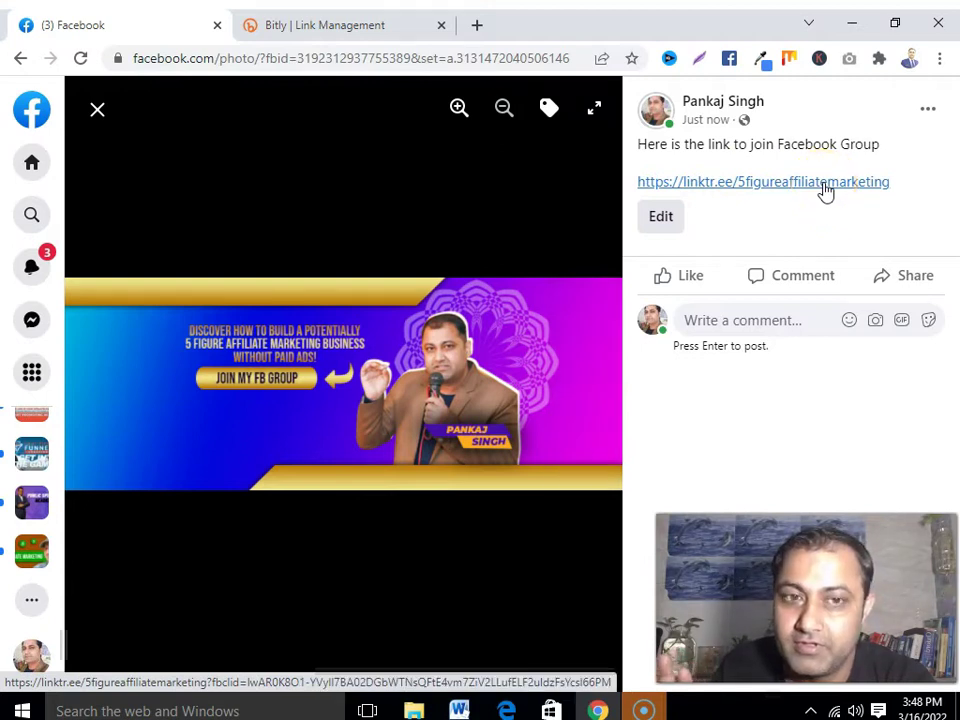
click(665, 219)
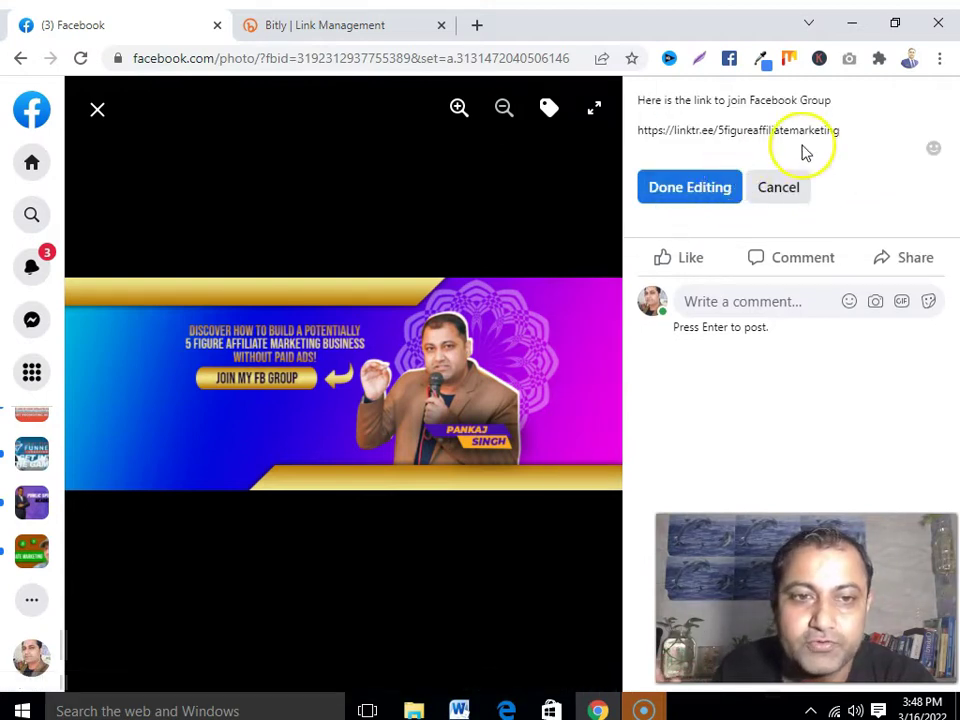
drag(843, 114, 640, 102)
key(BackSpace)
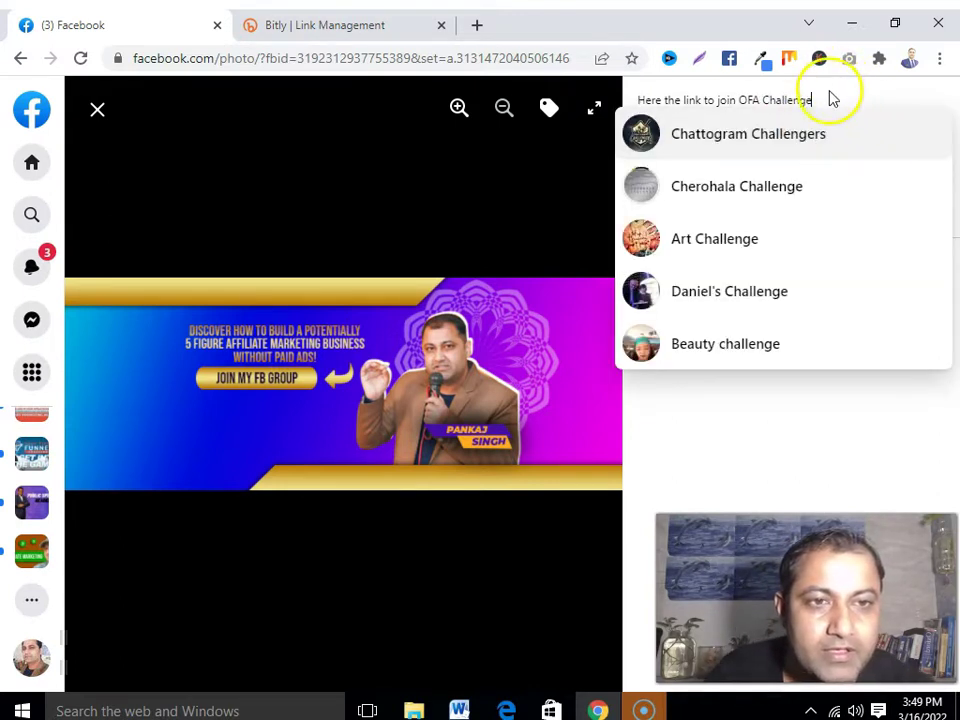
key(Return)
key(ctrl+v)
drag(840, 130, 651, 134)
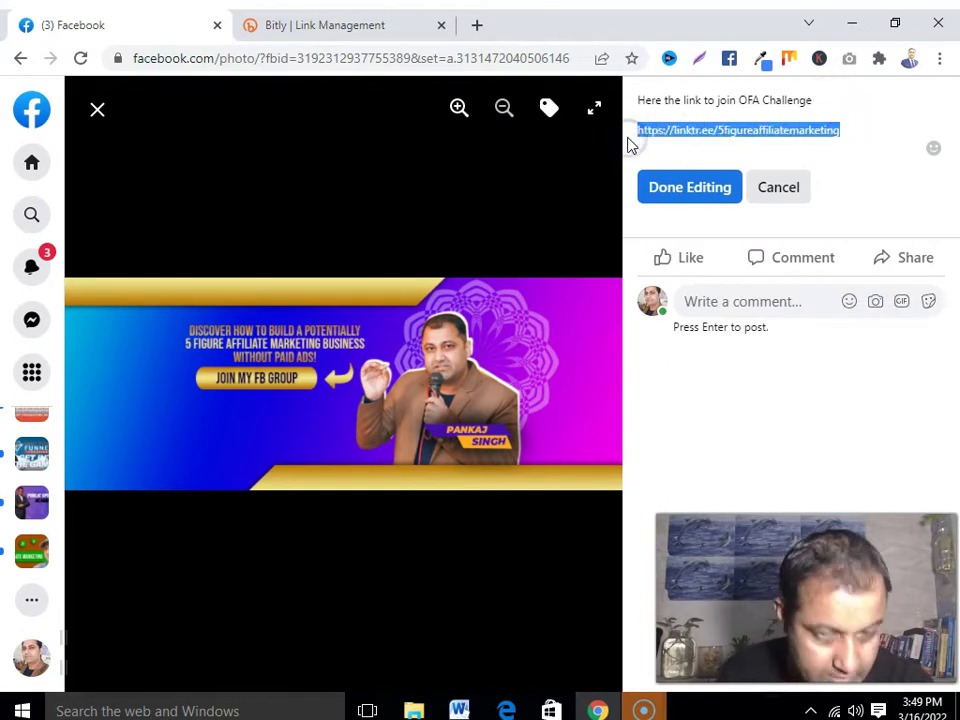
key(BackSpace)
right_click(654, 133)
click(705, 251)
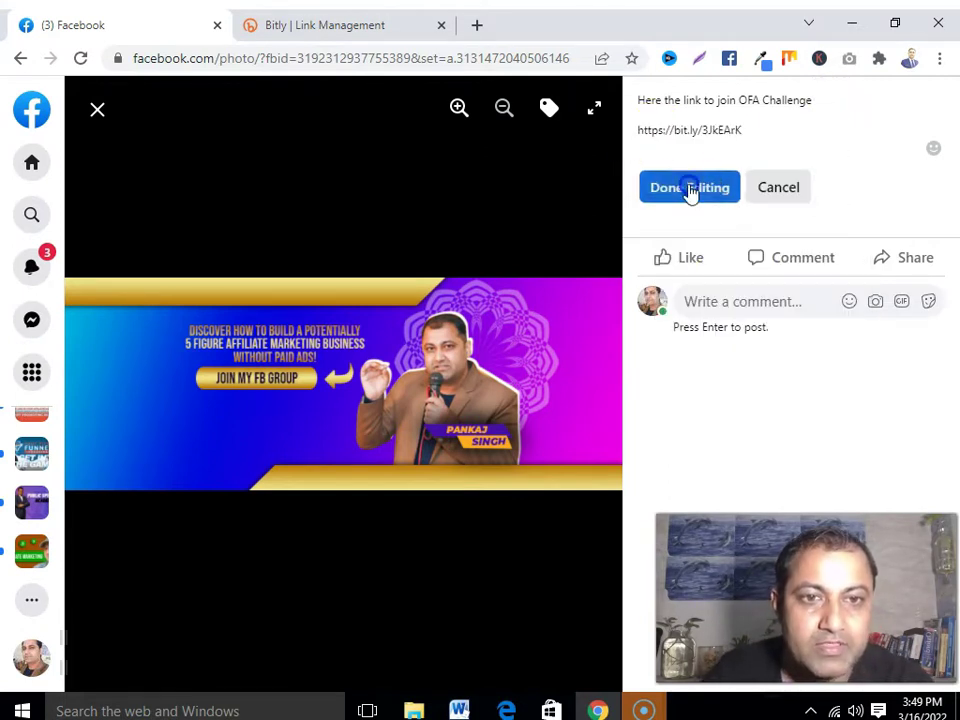
click(690, 189)
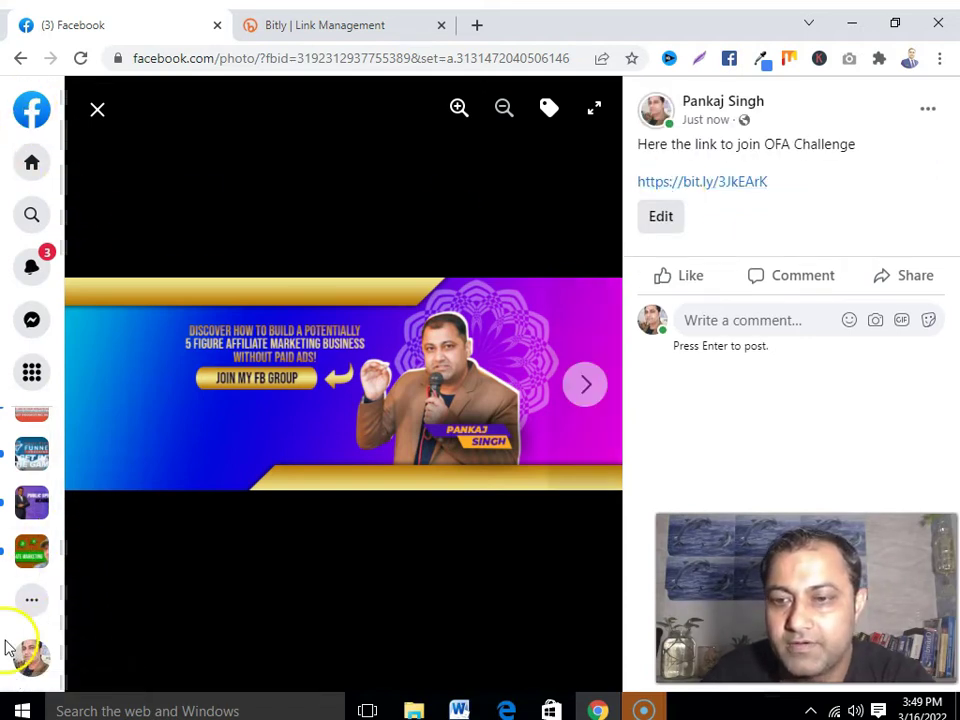
- Go to your profile and reopen the cover photo's post
click(22, 675)
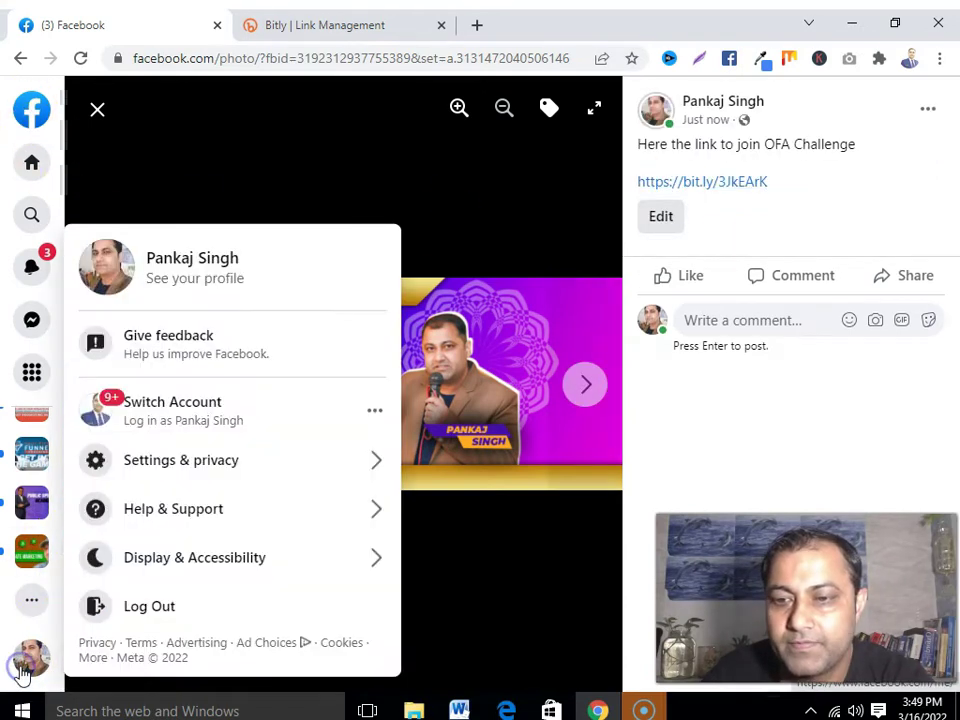
click(236, 281)
click(97, 109)
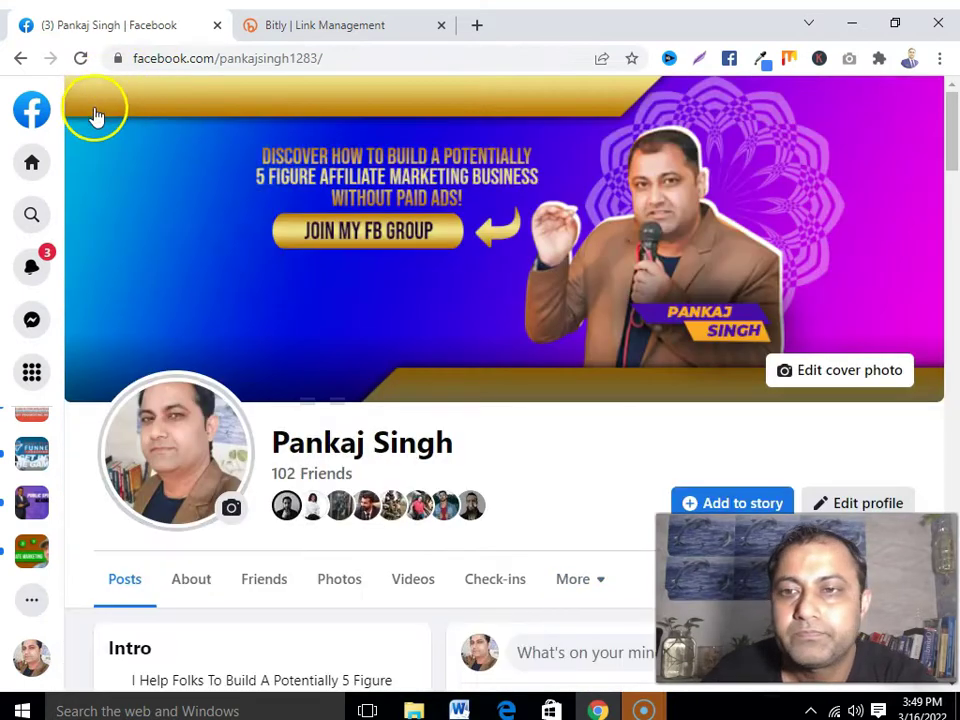
click(575, 230)
click(664, 146)
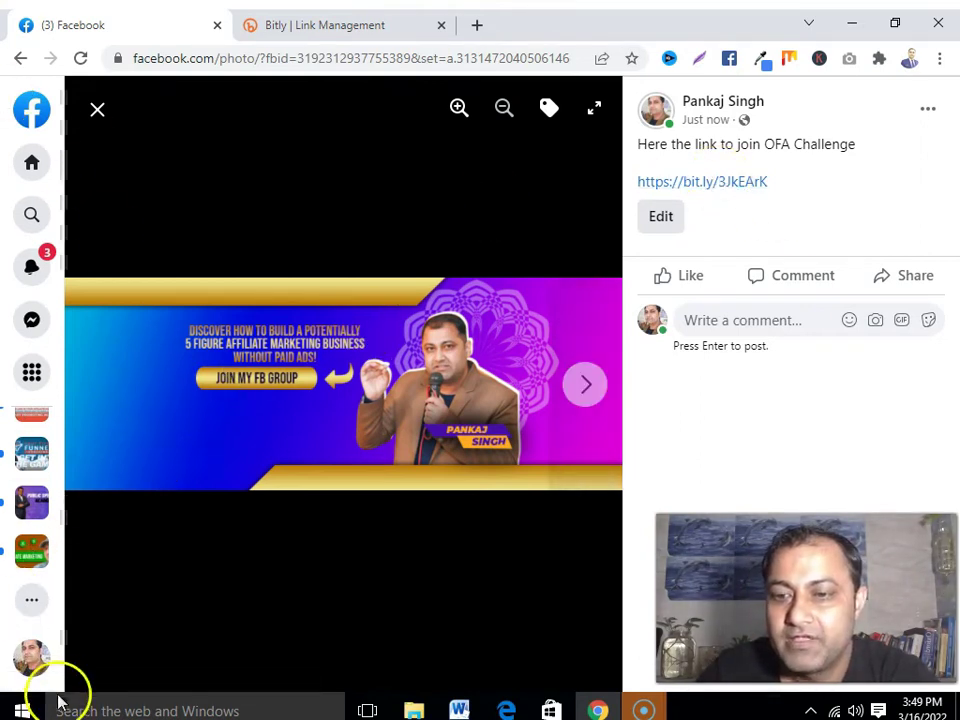
- Return to your profile and follow the bit.ly/3JkEArK link in the Intro
click(22, 676)
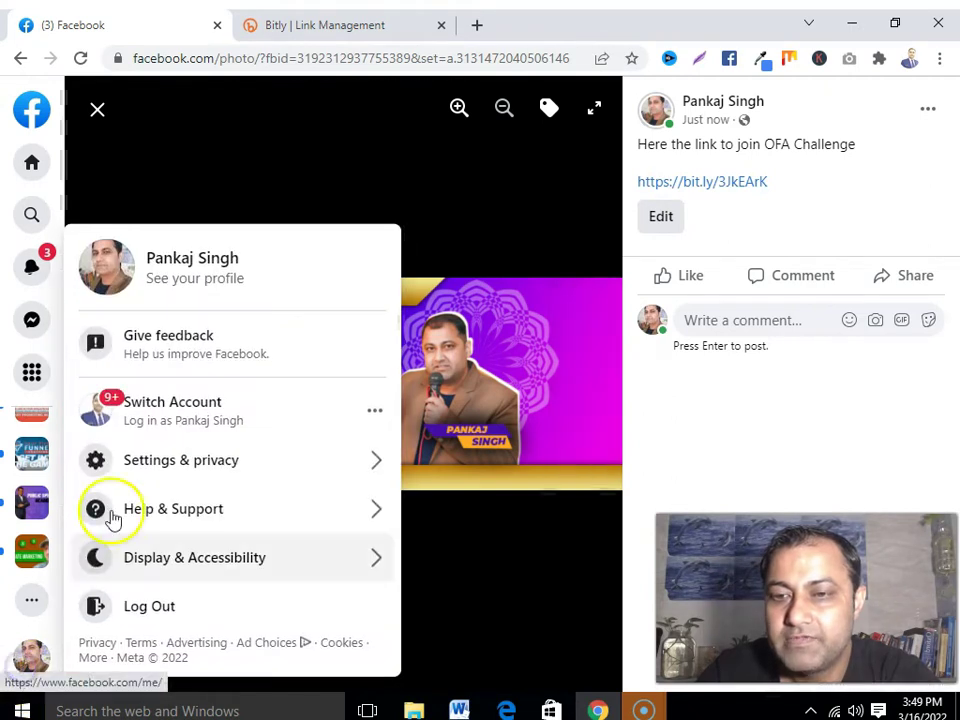
click(192, 268)
scroll(450, 339, down, 4)
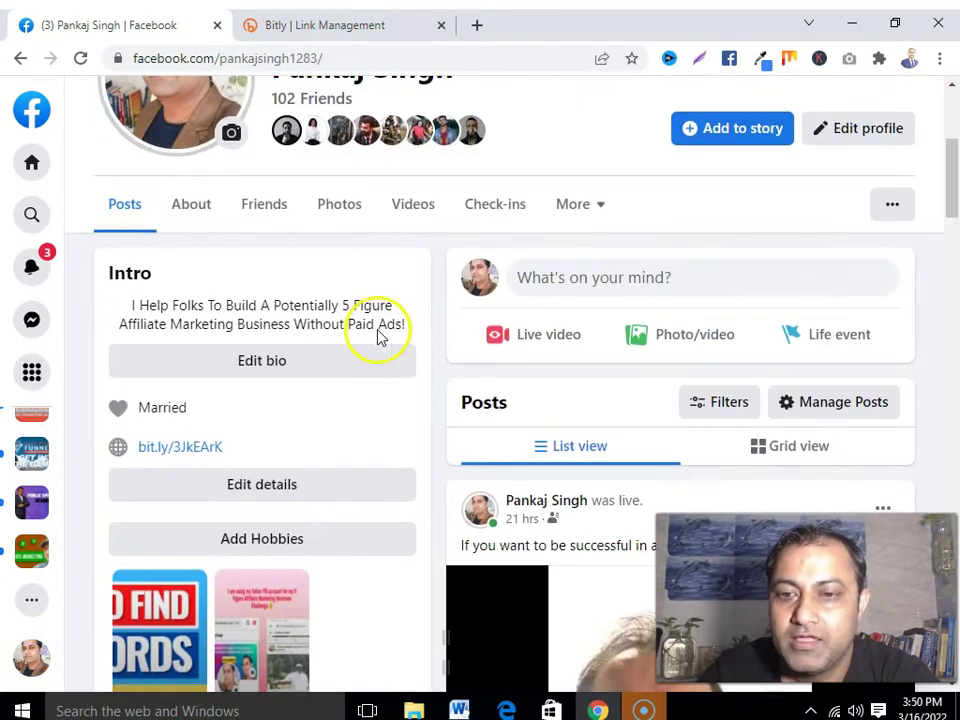
click(193, 455)
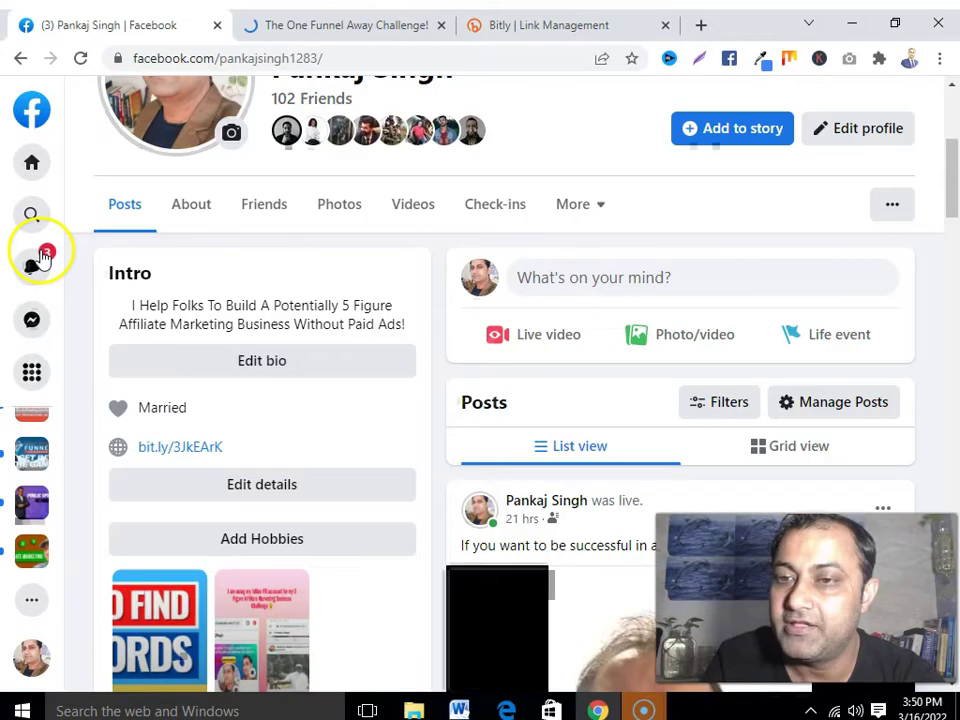
- Search Facebook for 'affiliate groups' to list groups such as Affiliate Marketing (98K members)
scroll(47, 246, up, 2)
click(36, 214)
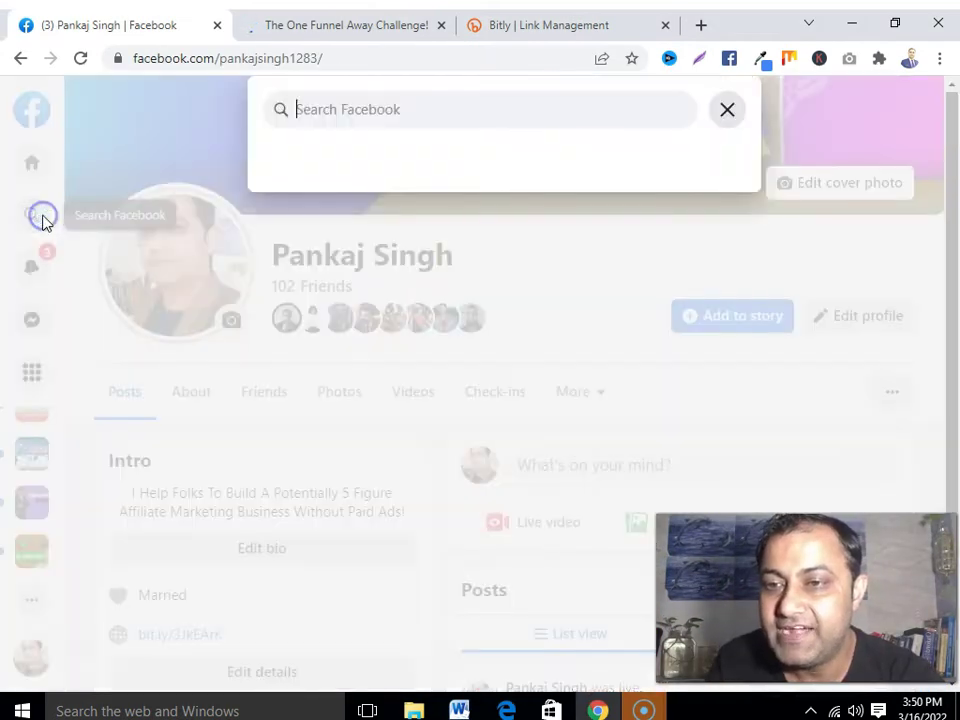
click(420, 108)
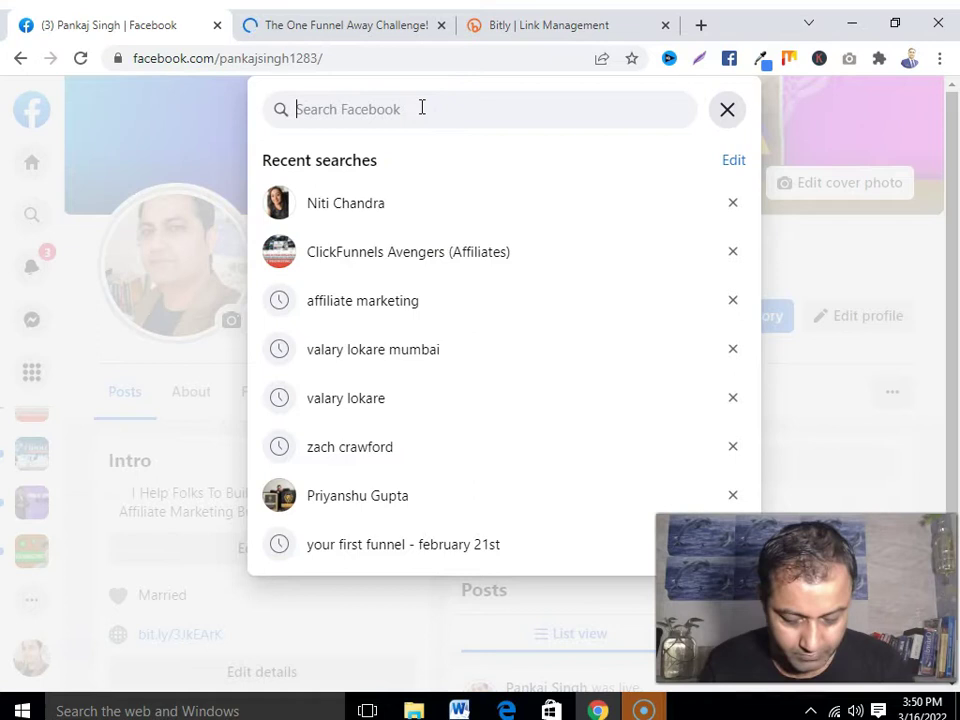
text(affiliate )
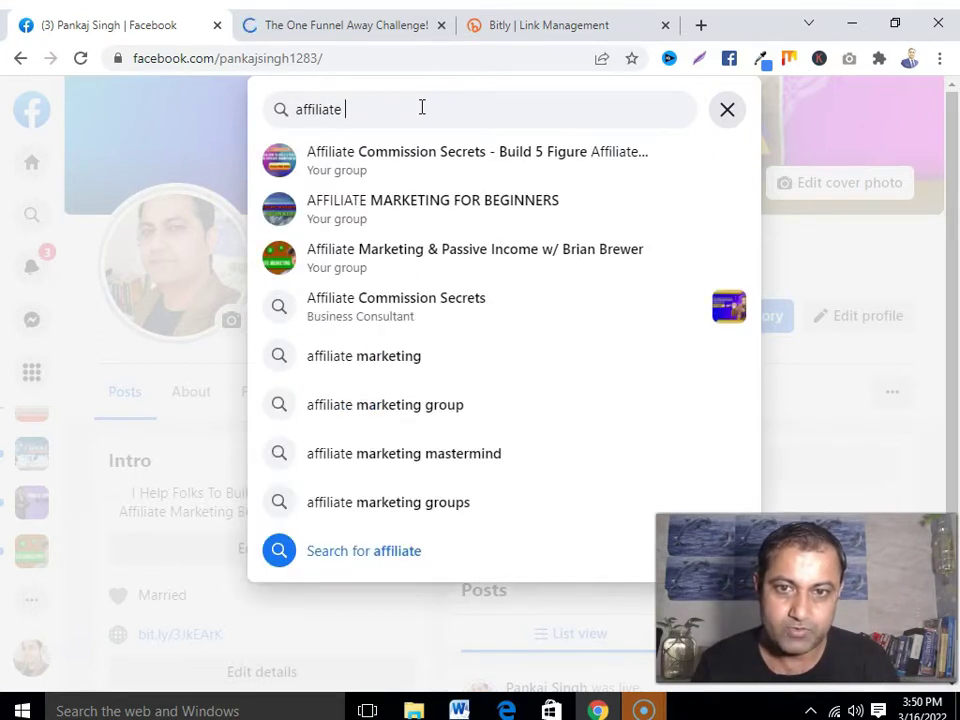
text(groups)
key(Return)
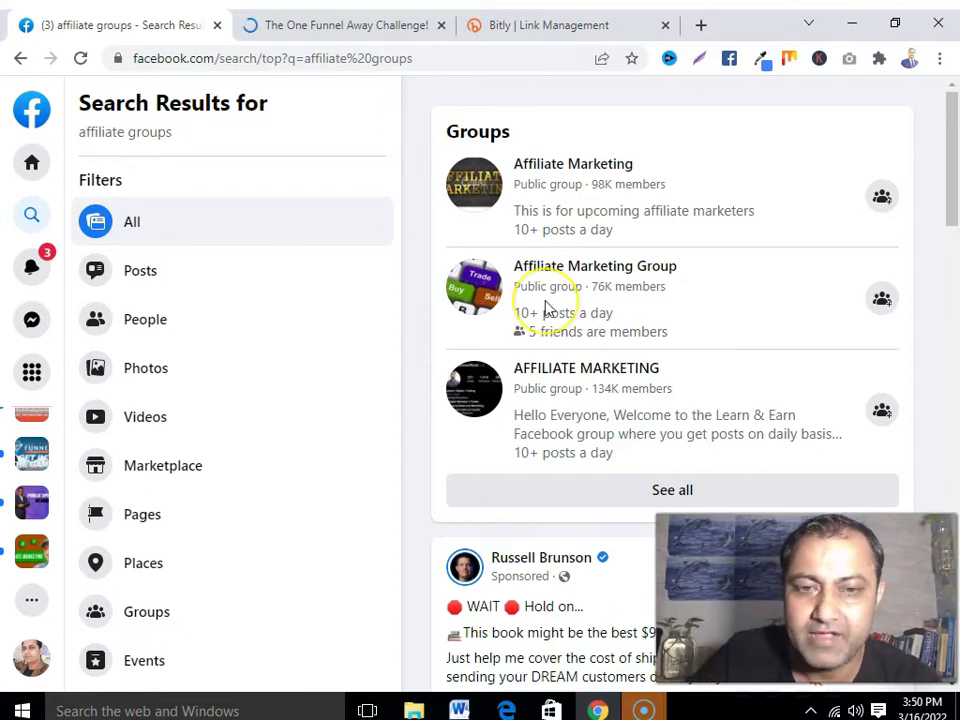
scroll(544, 306, down, 1)
- Filter the 'affiliate groups' results to groups only, browse them, and pick Affiliate Marketing Group
click(652, 397)
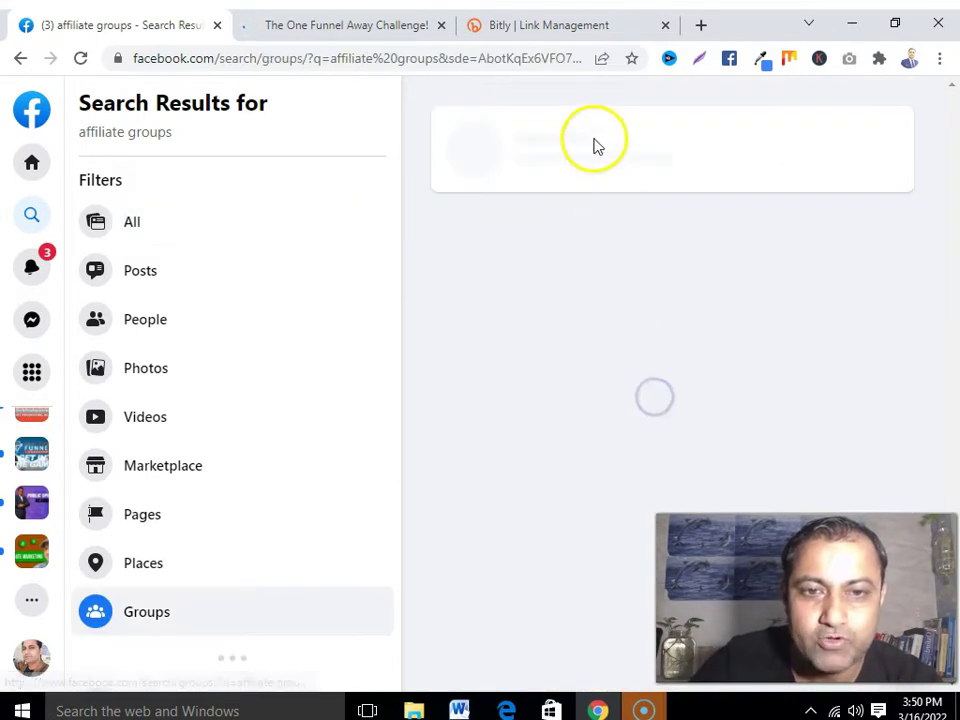
scroll(583, 402, down, 3)
scroll(583, 402, down, 2)
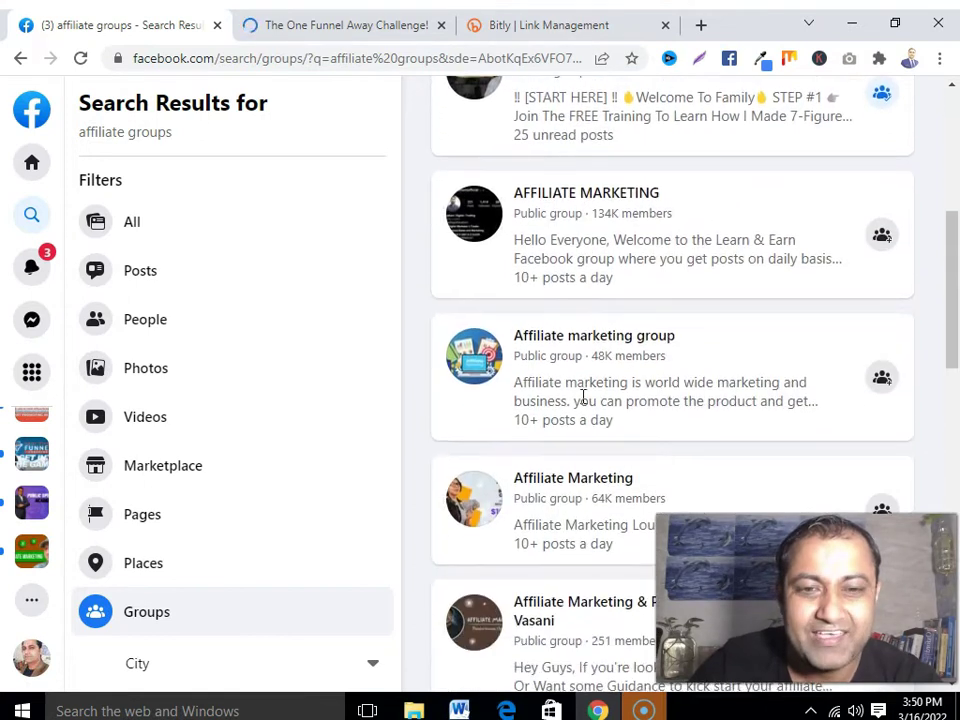
scroll(580, 398, up, 5)
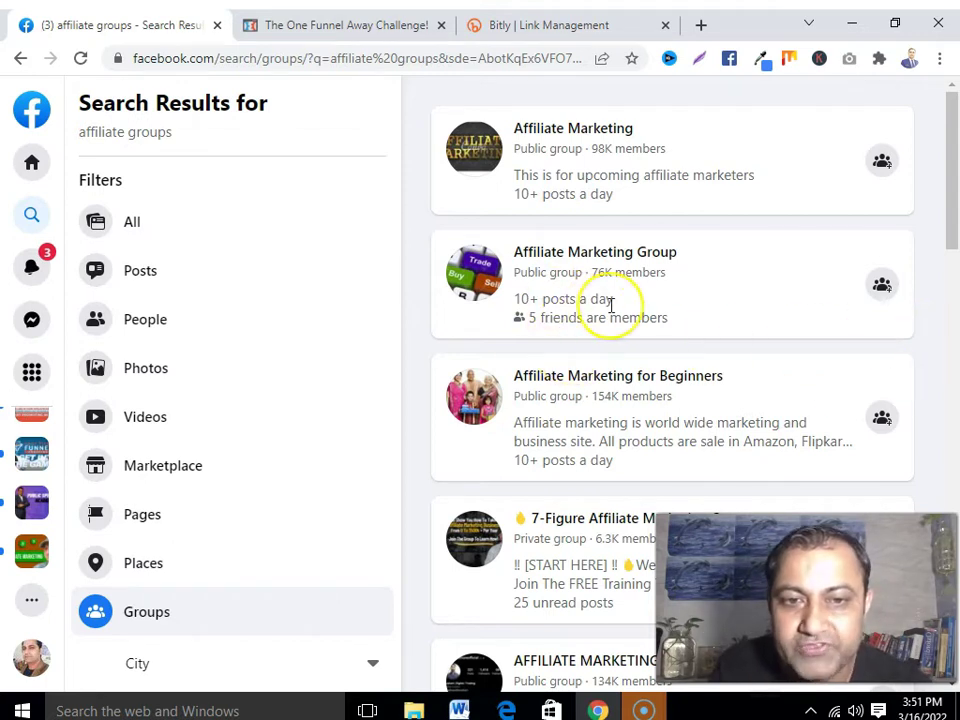
scroll(601, 441, down, 3)
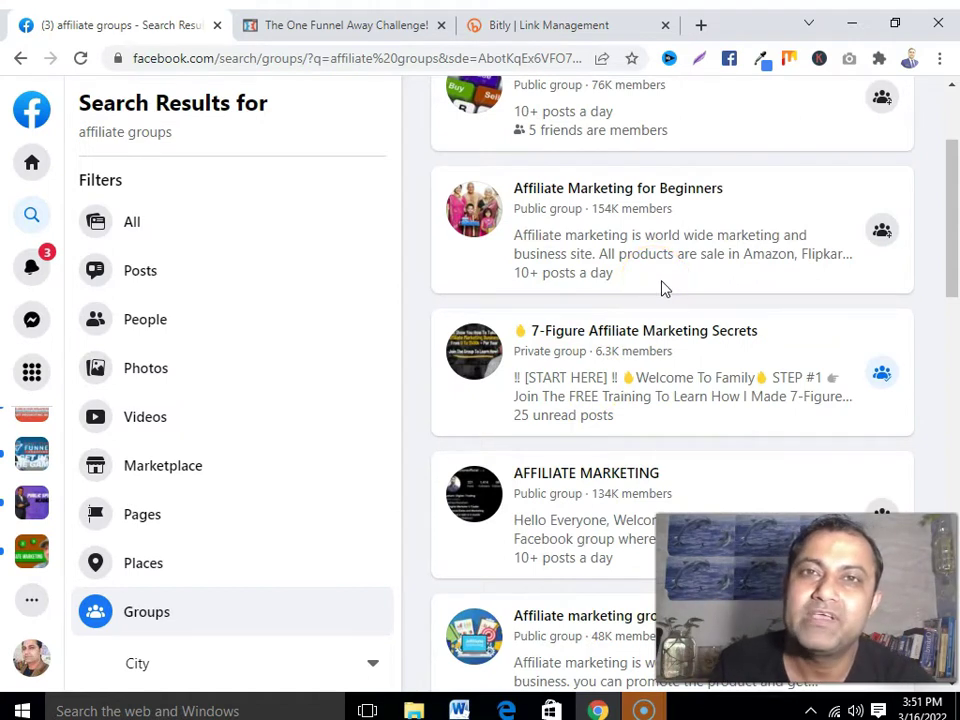
scroll(661, 289, up, 3)
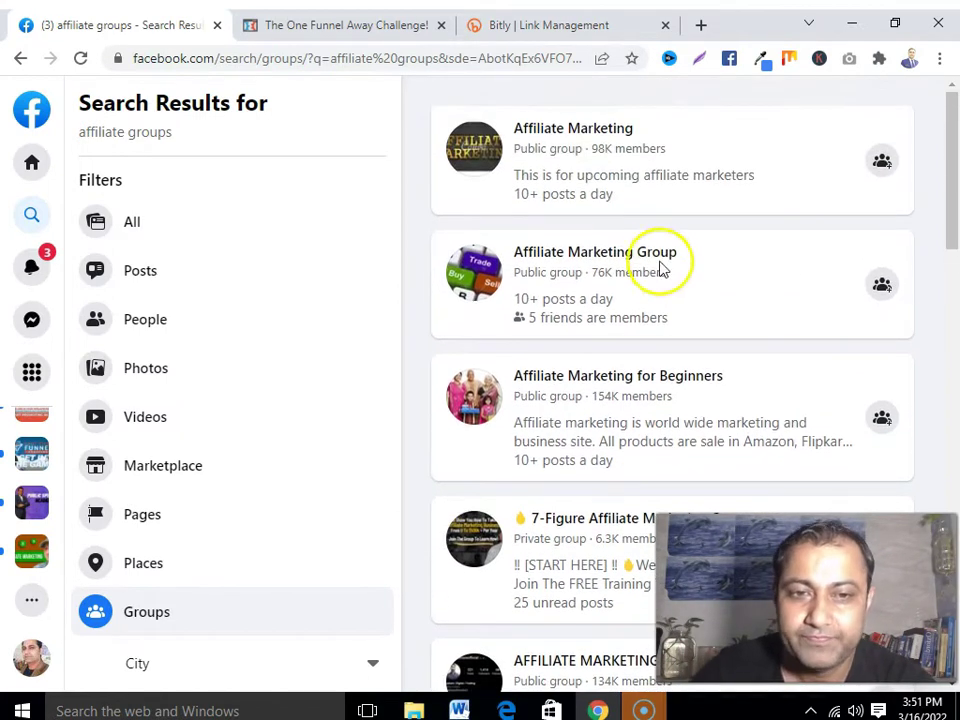
scroll(598, 360, down, 1)
mouse_move(600, 375)
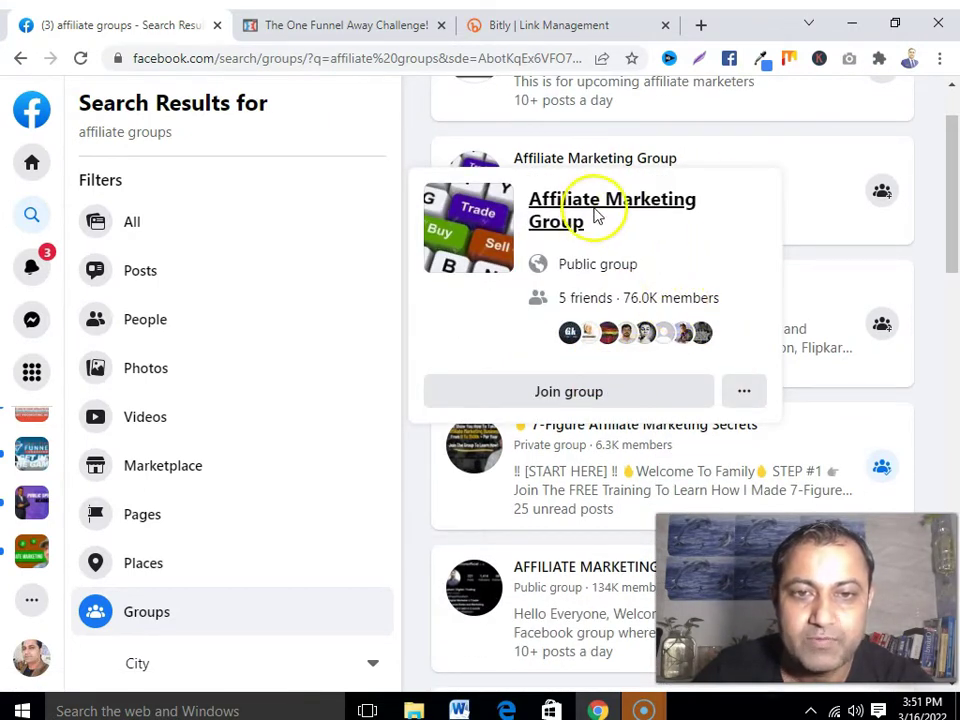
click(640, 201)
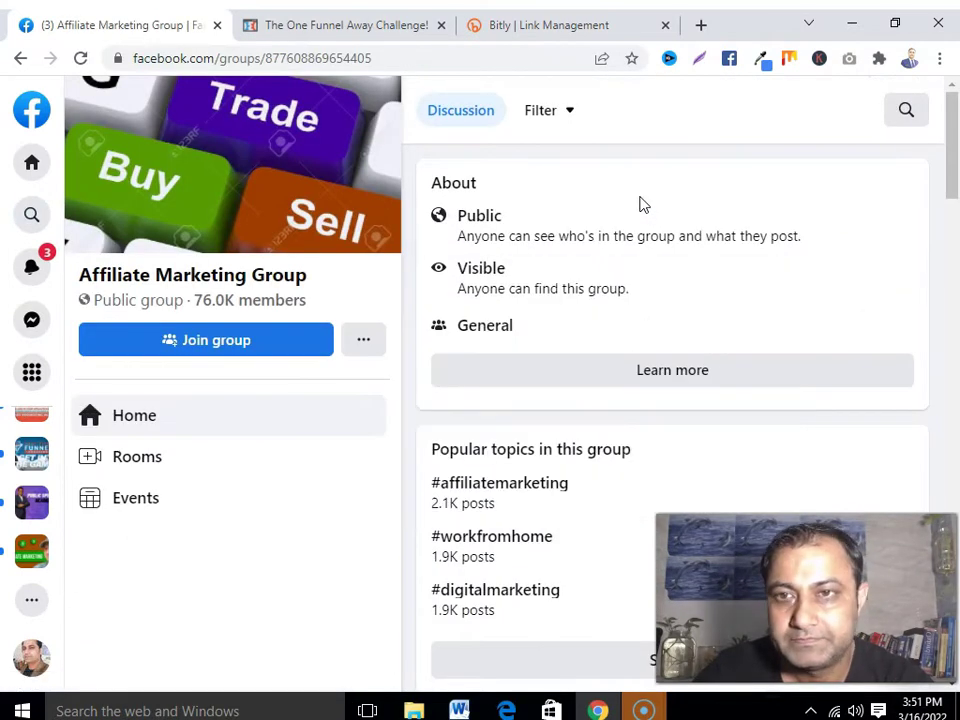
- Open the Affiliate Marketing Group page and join the group
click(608, 396)
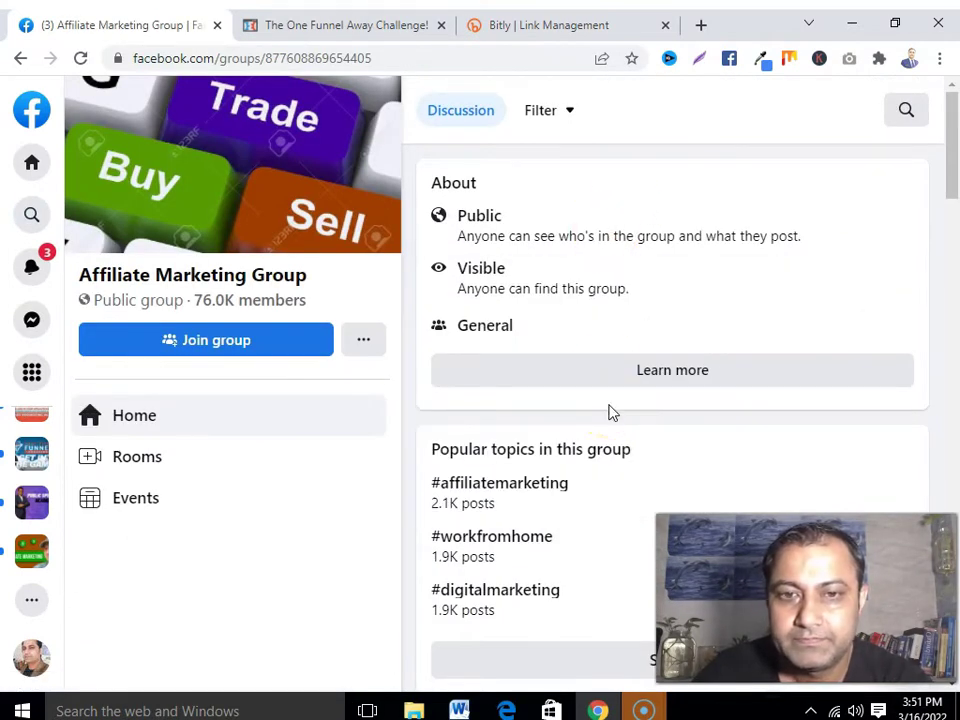
scroll(612, 413, down, 3)
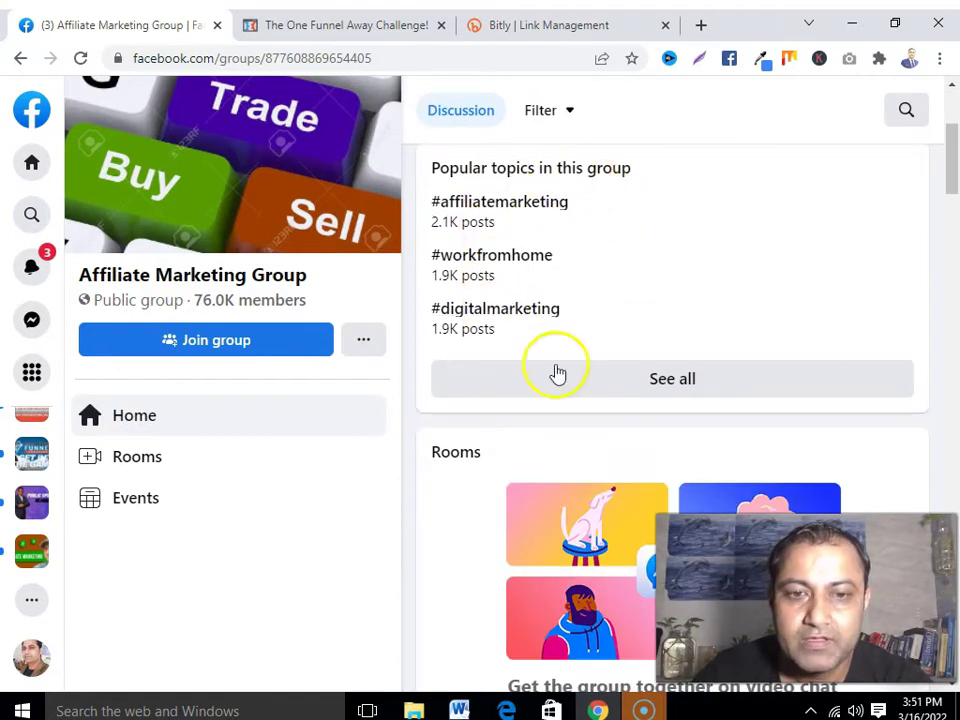
scroll(522, 497, up, 3)
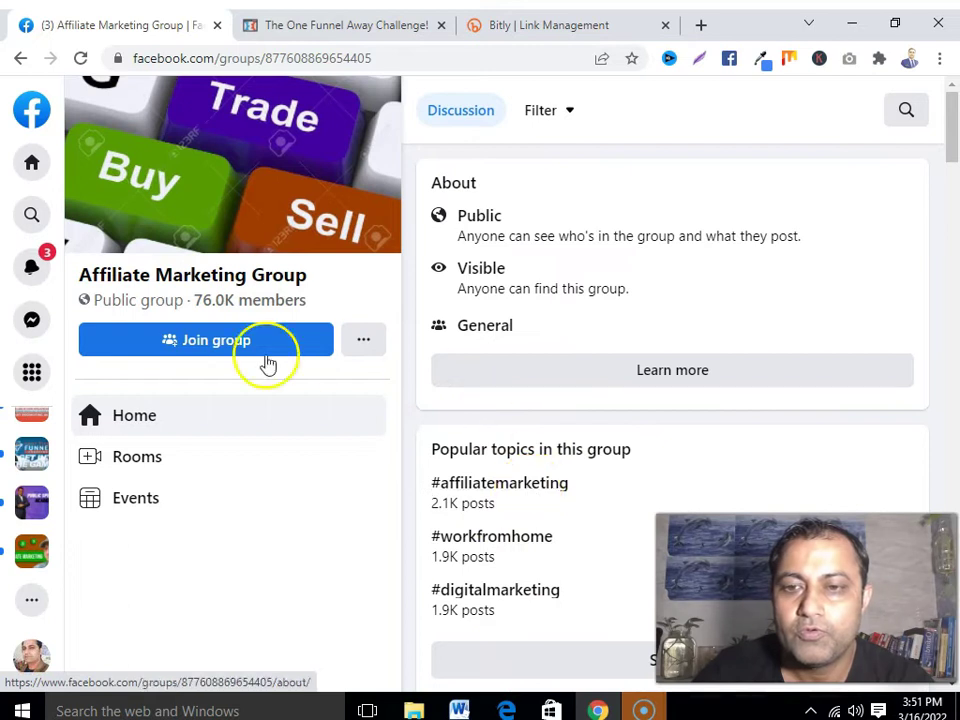
click(207, 344)
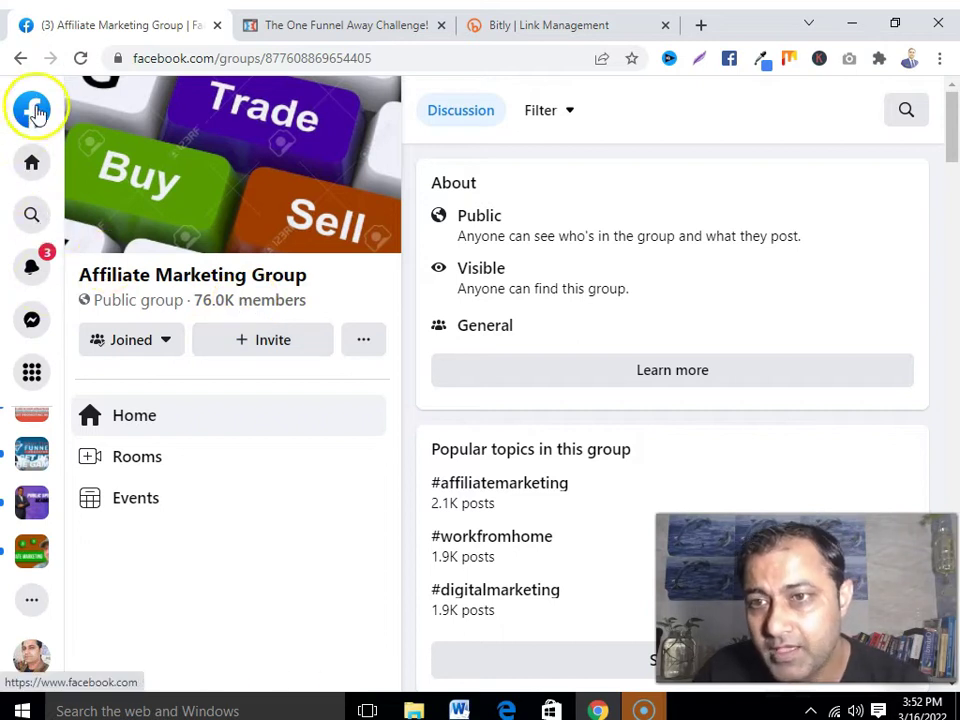
- Go to the ClickFunnels Avengers (Affiliates) group from recent searches
click(31, 213)
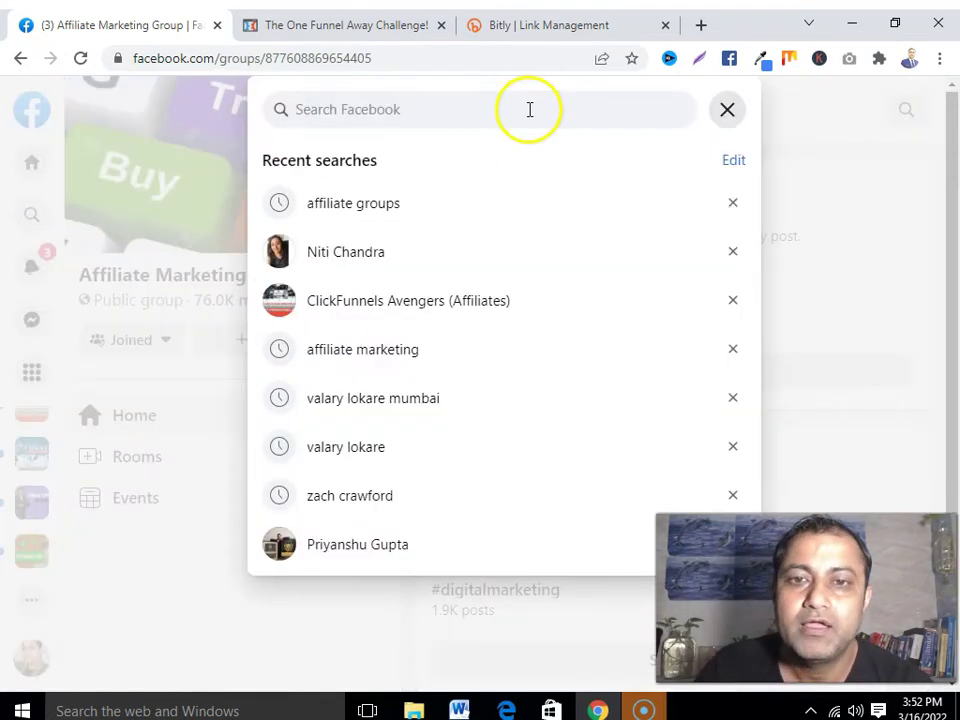
click(388, 312)
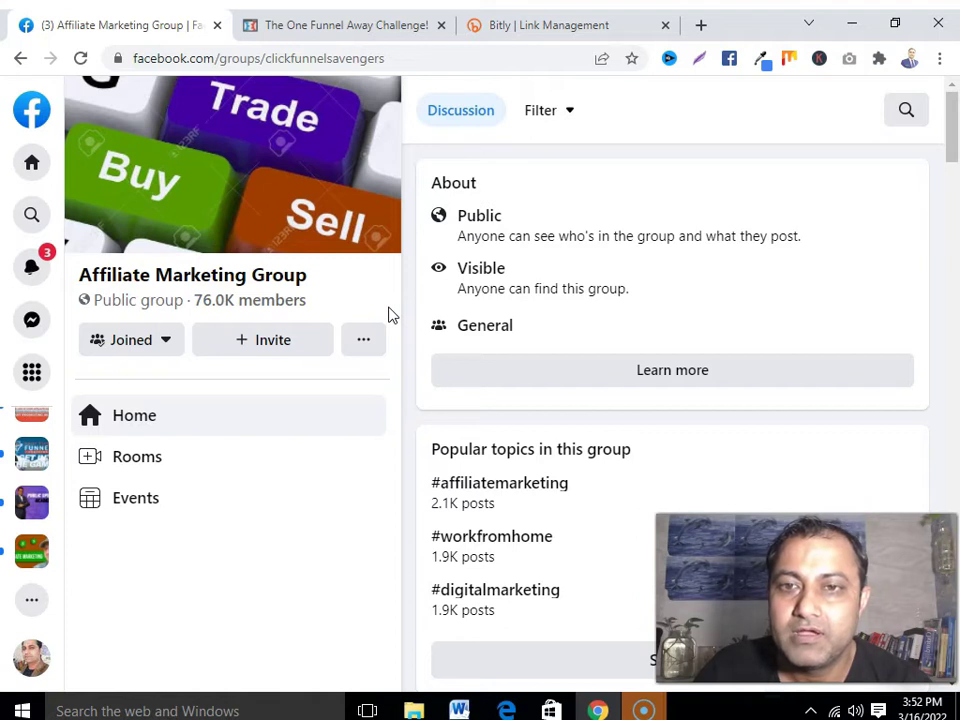
scroll(395, 320, down, 3)
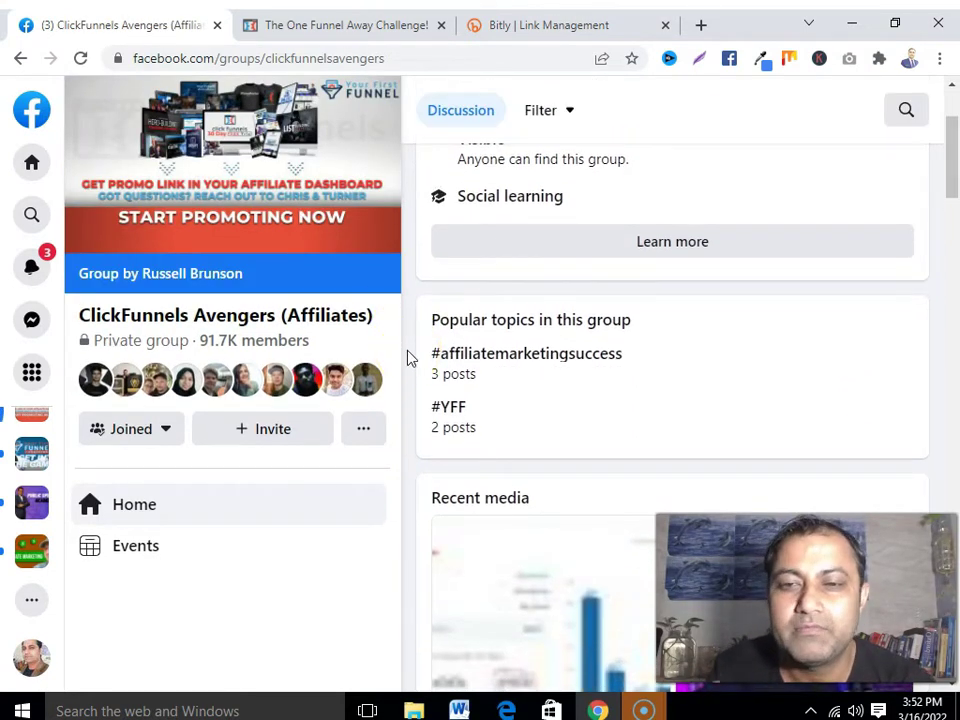
scroll(410, 355, up, 2)
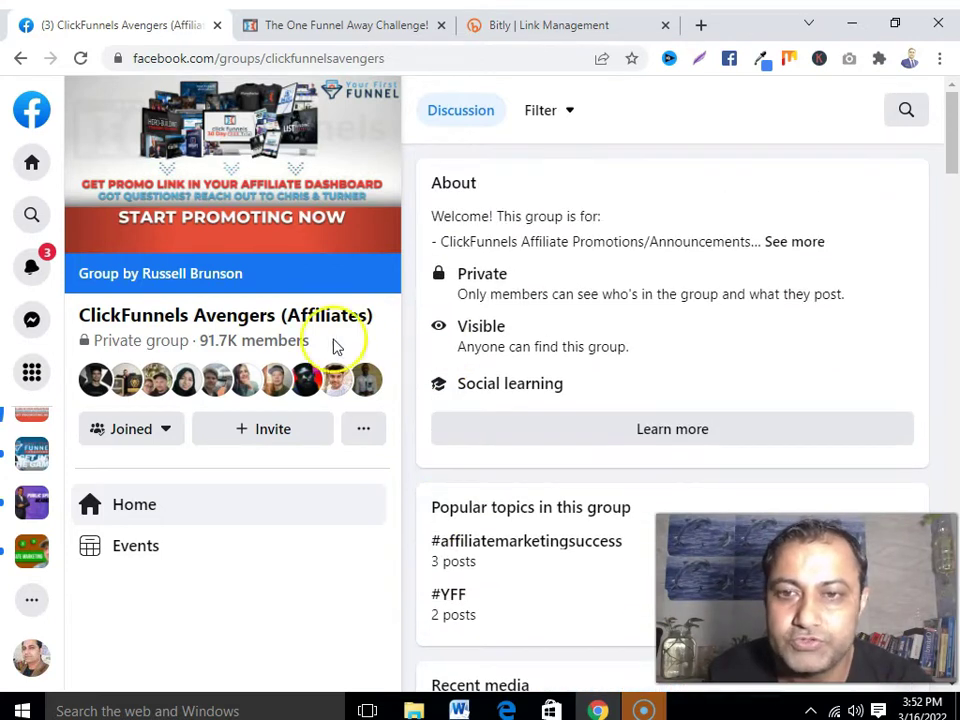
click(906, 110)
- Search the ClickFunnels Avengers group for the author's own name and preview their profile card
click(548, 161)
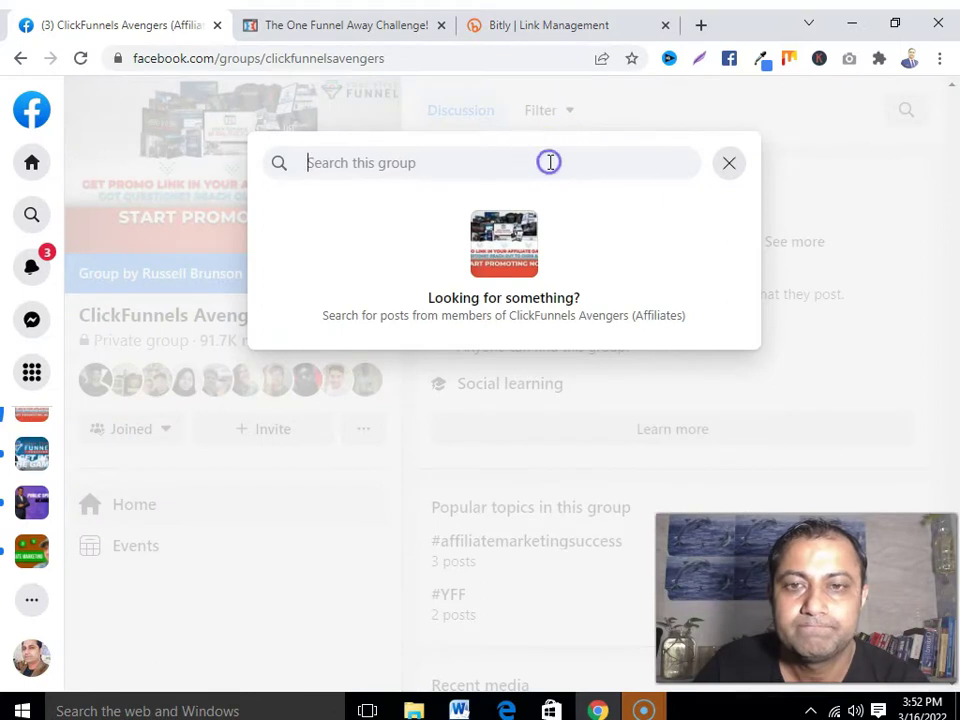
text(p)
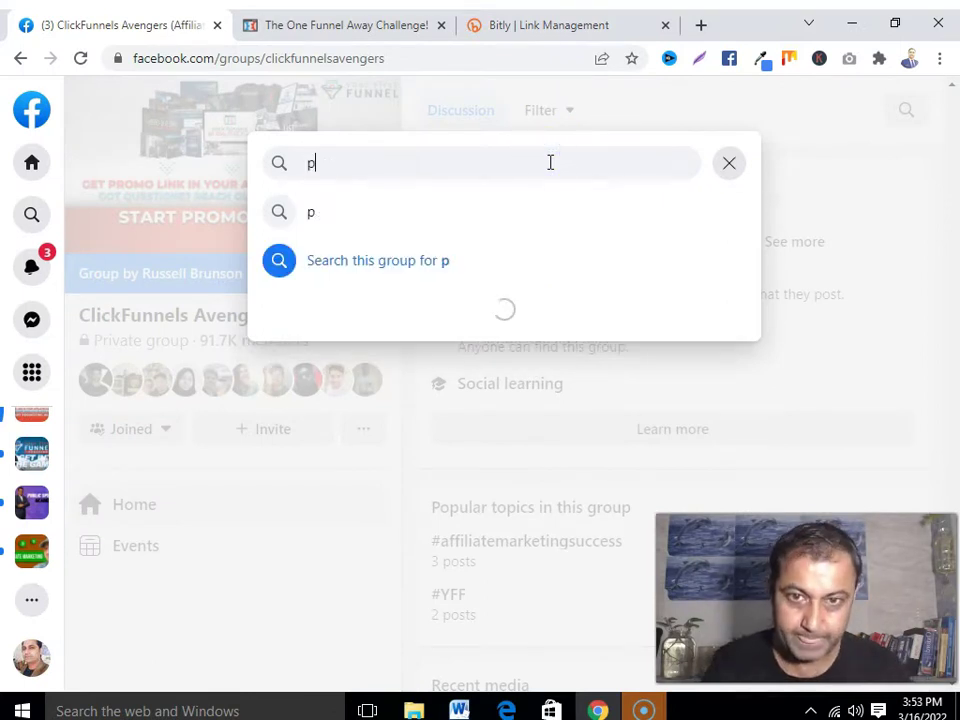
text(ankaj singh)
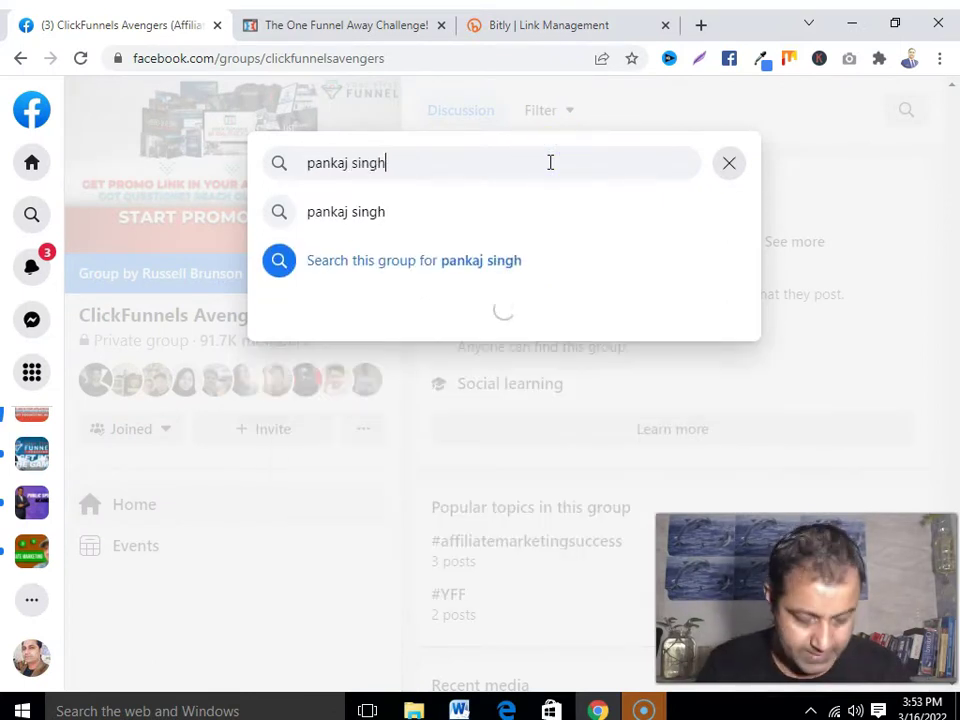
key(Escape)
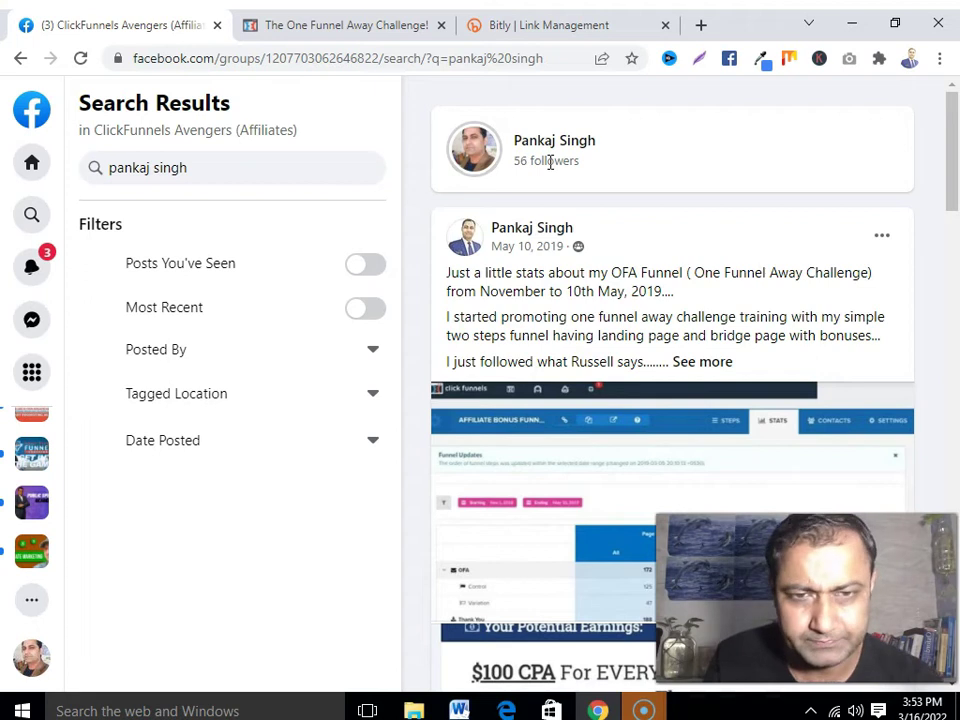
click(556, 142)
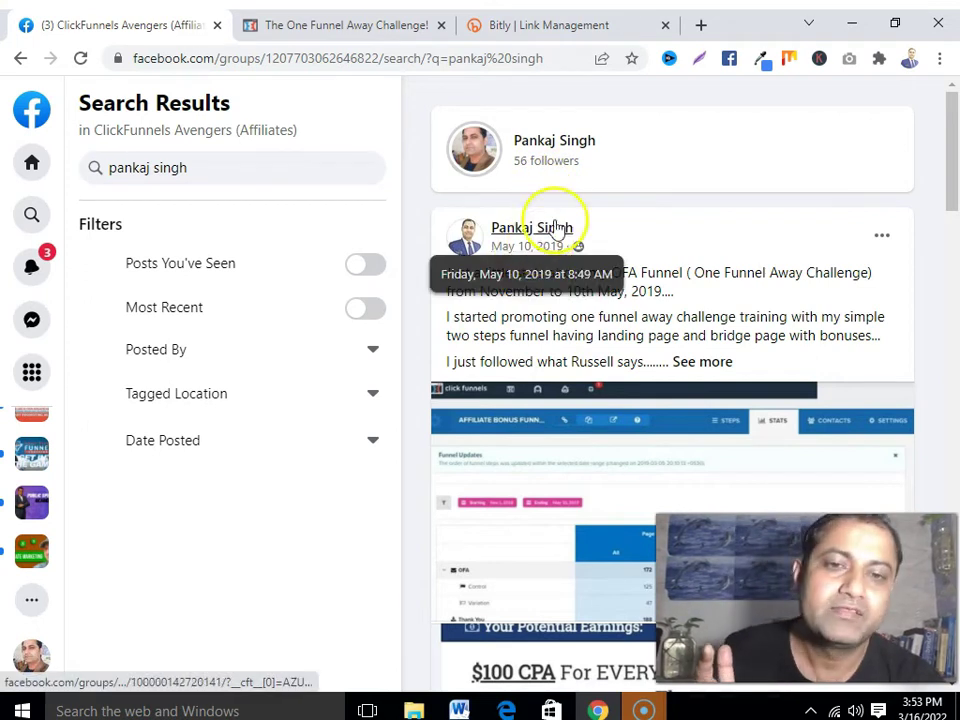
mouse_move(465, 229)
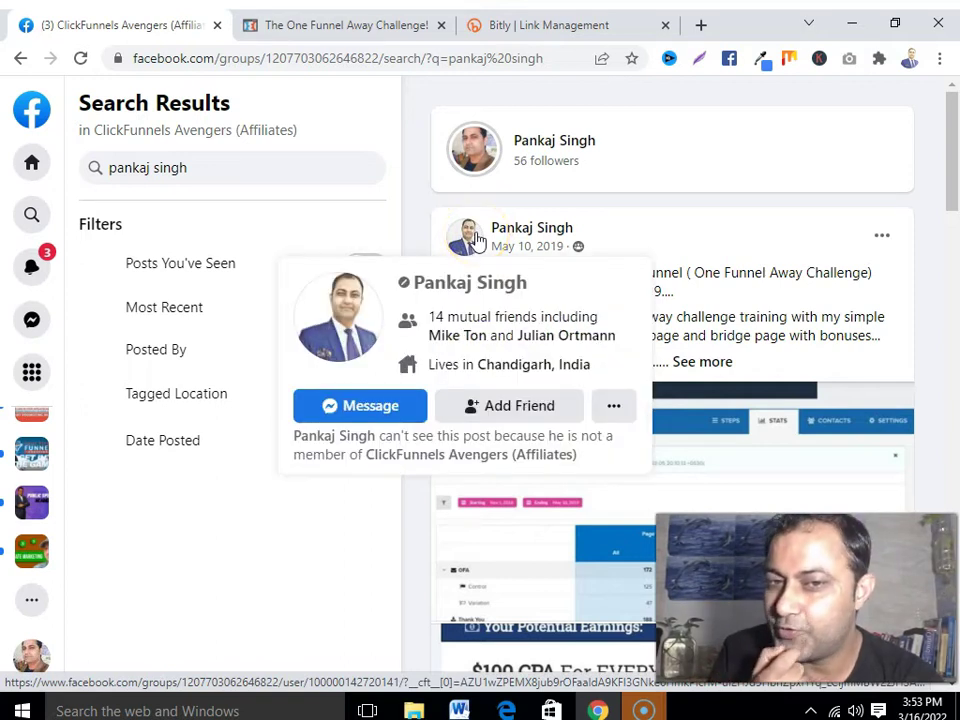
click(529, 233)
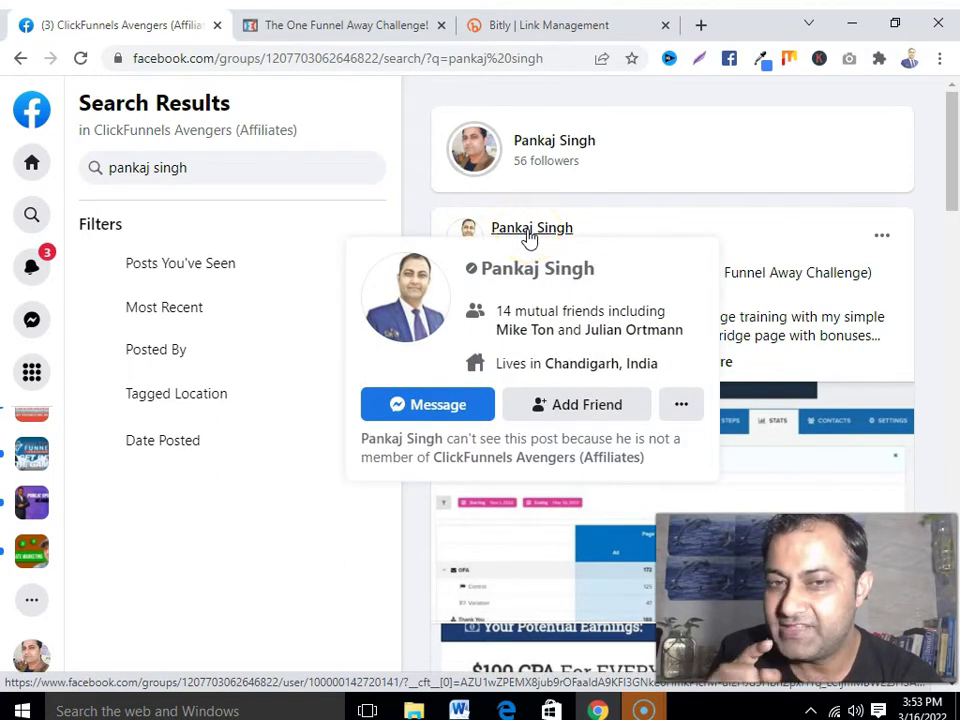
mouse_move(472, 148)
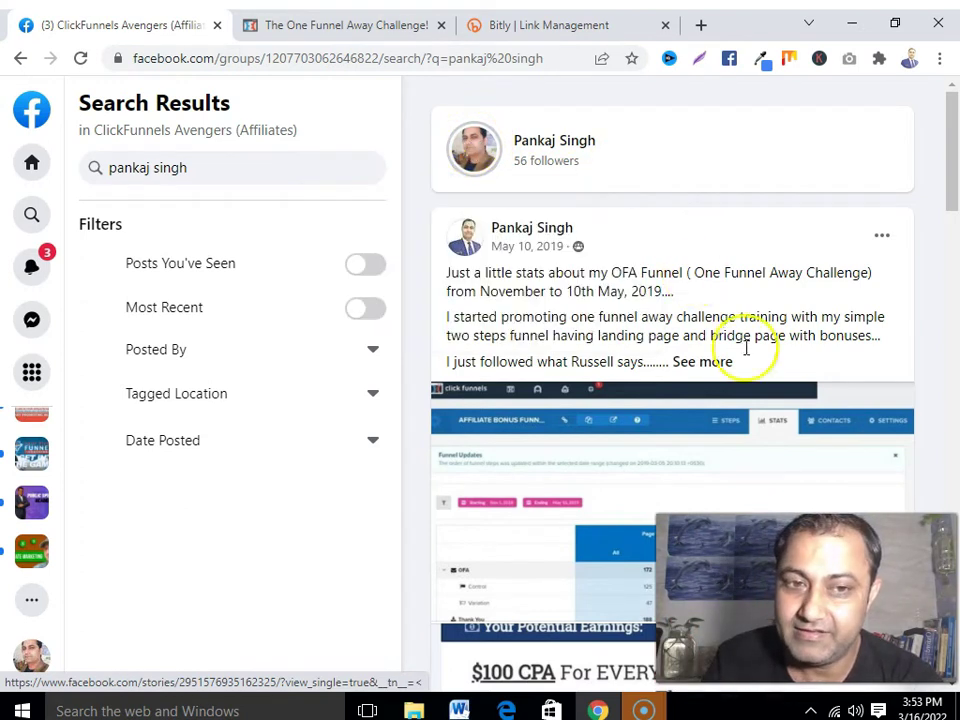
- Expand the OFA funnel stats post (64 reactions, 91 comments) and read it in full
scroll(748, 350, down, 1)
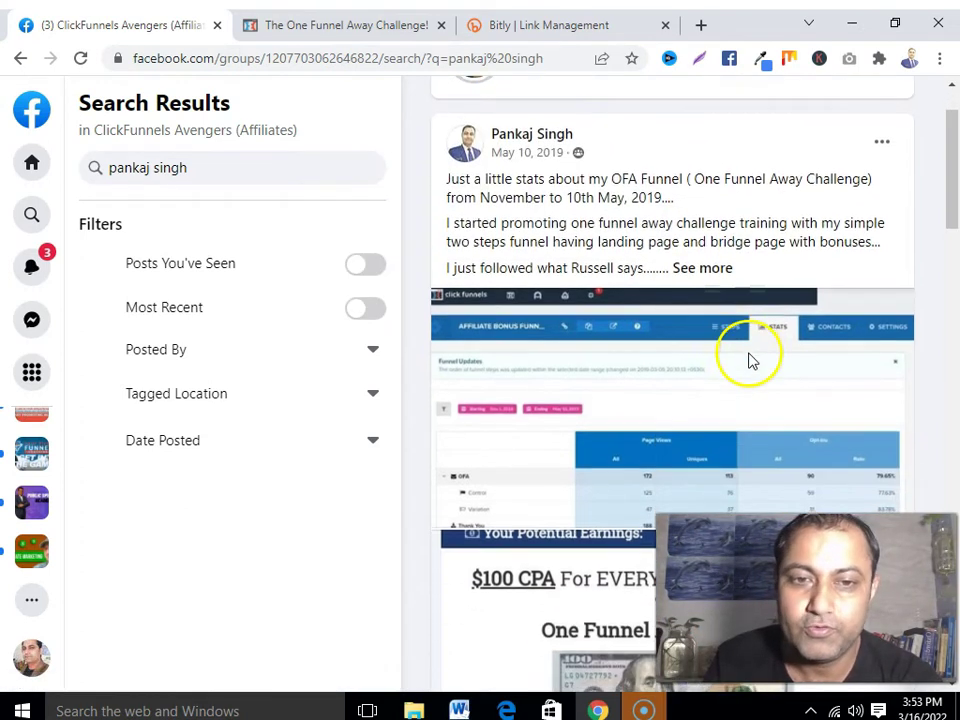
click(708, 270)
scroll(672, 340, down, 4)
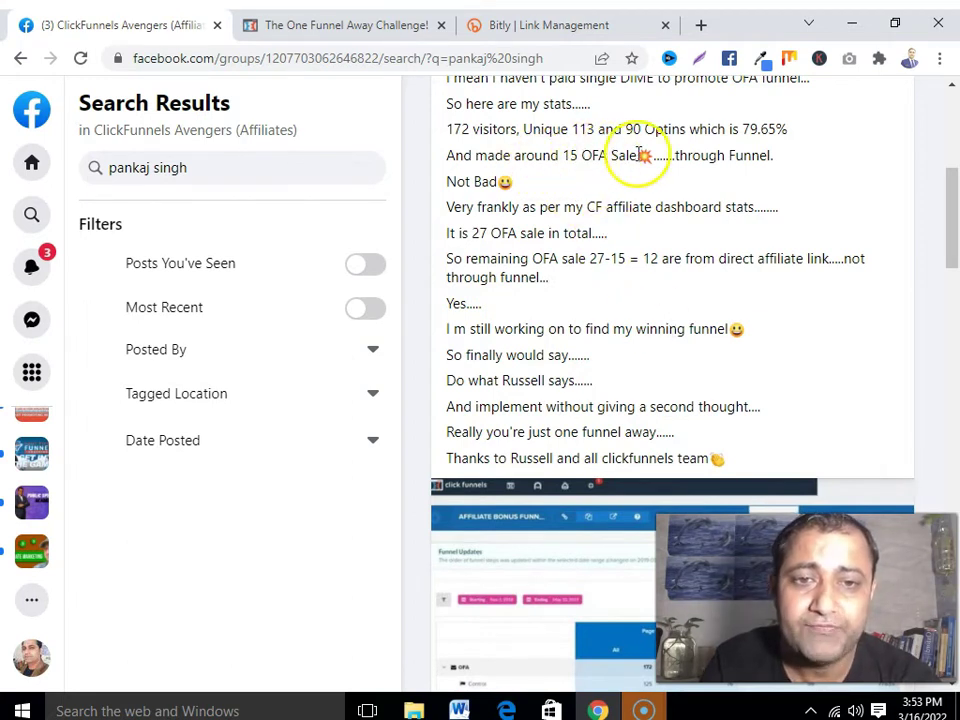
scroll(622, 311, up, 2)
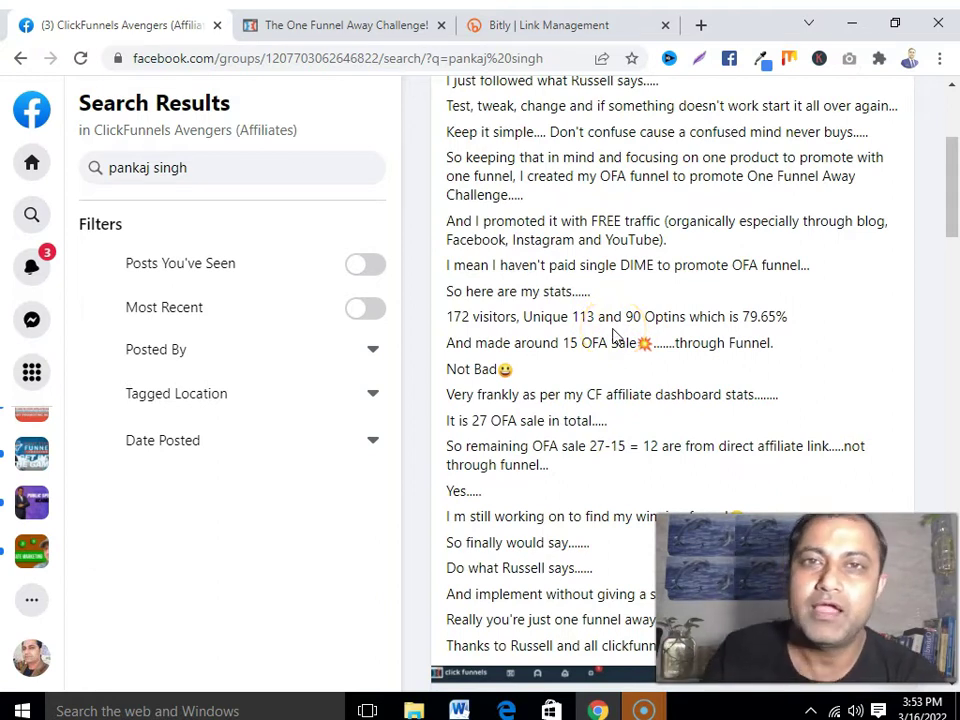
scroll(614, 335, up, 1)
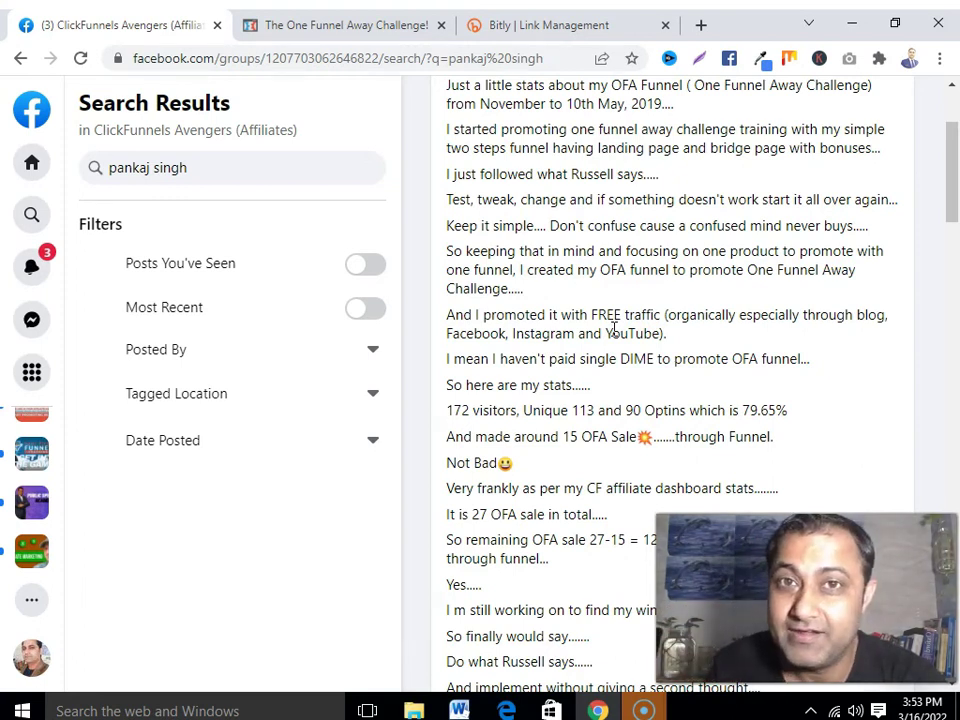
scroll(615, 330, down, 5)
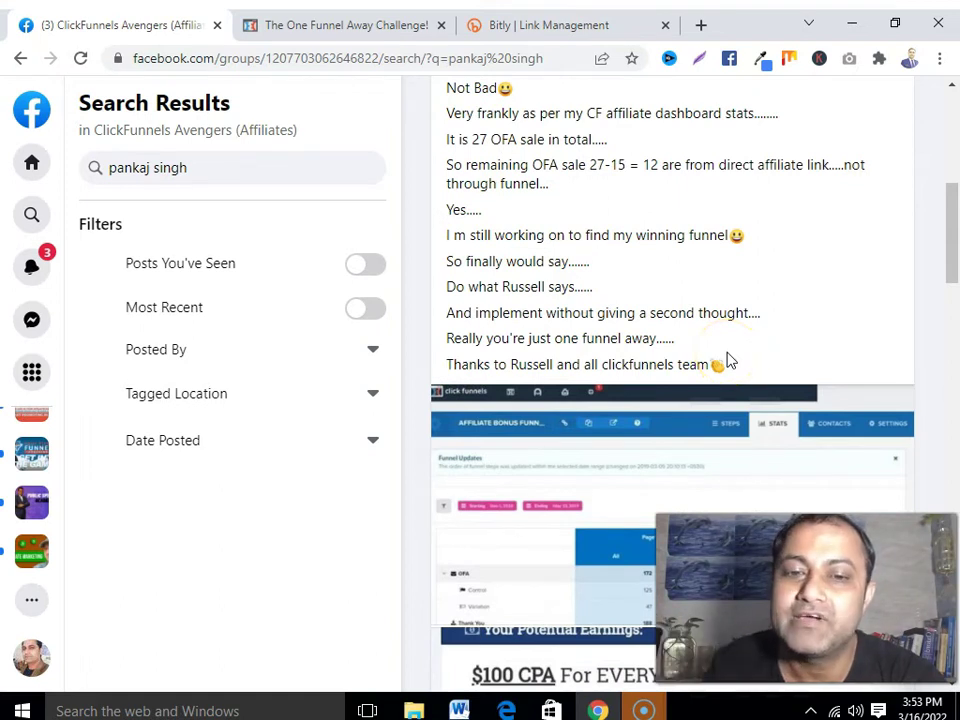
scroll(728, 360, down, 3)
scroll(728, 360, down, 3)
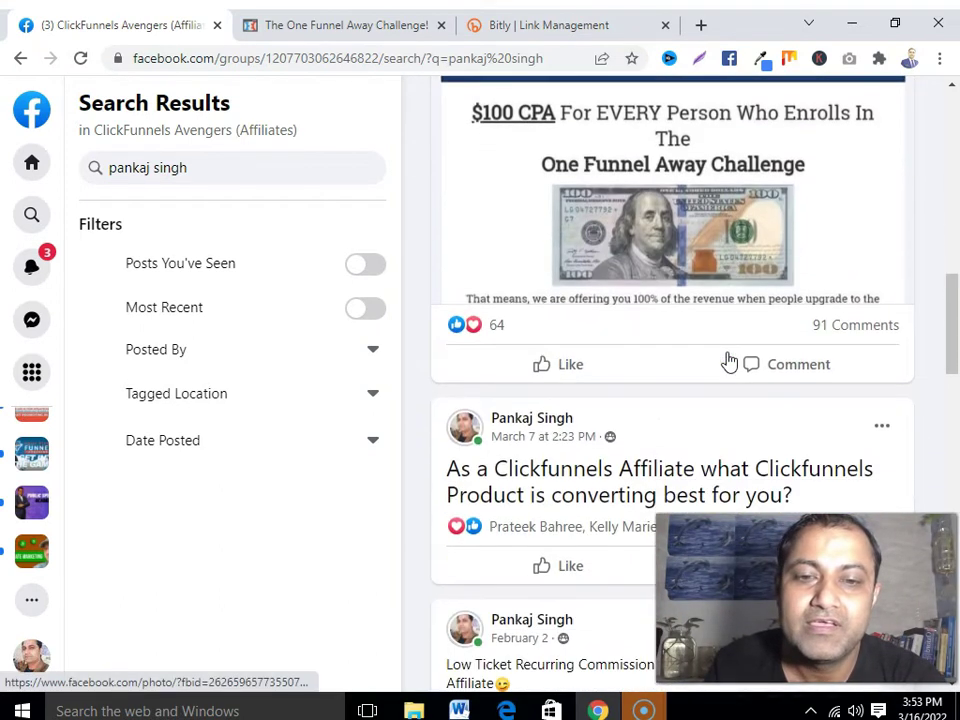
- Show the 91 comments on the OFA stats post and scroll through the thread
click(862, 336)
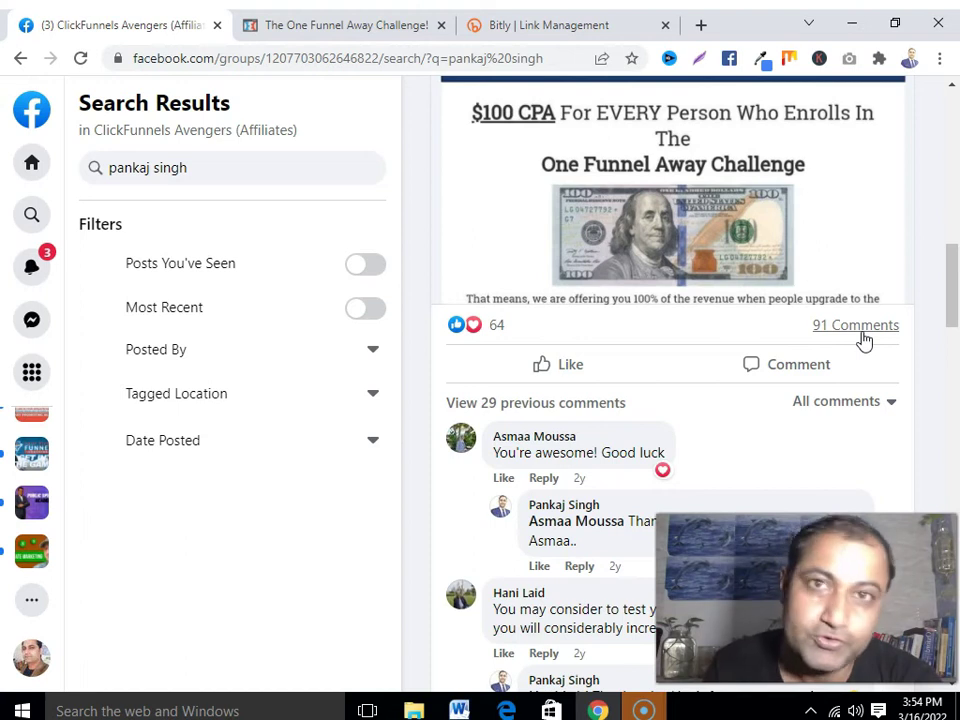
scroll(864, 341, down, 3)
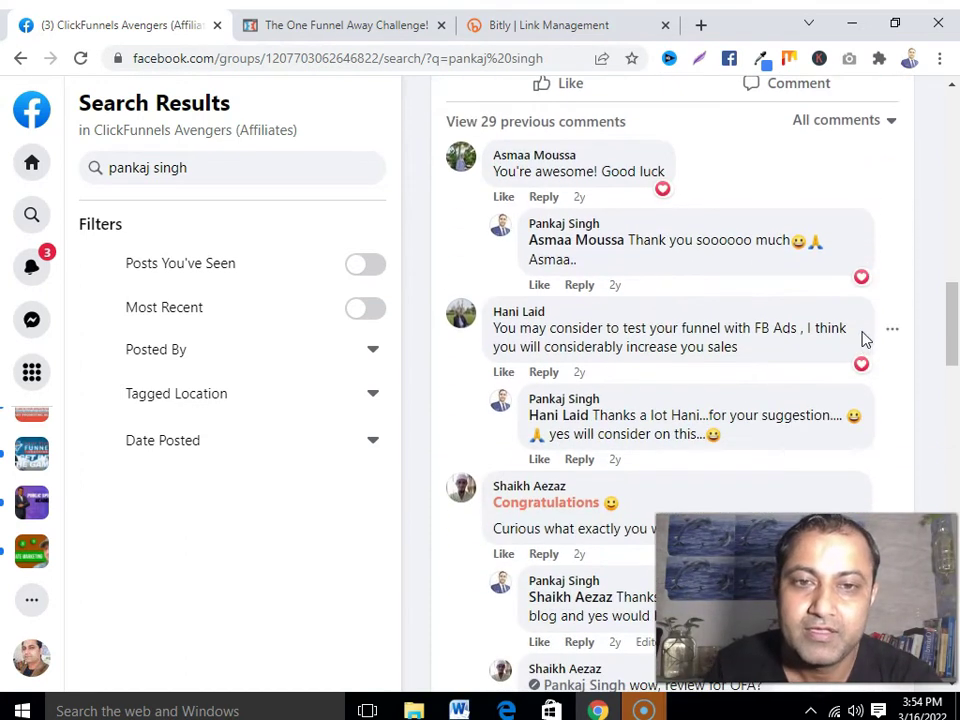
scroll(864, 341, down, 2)
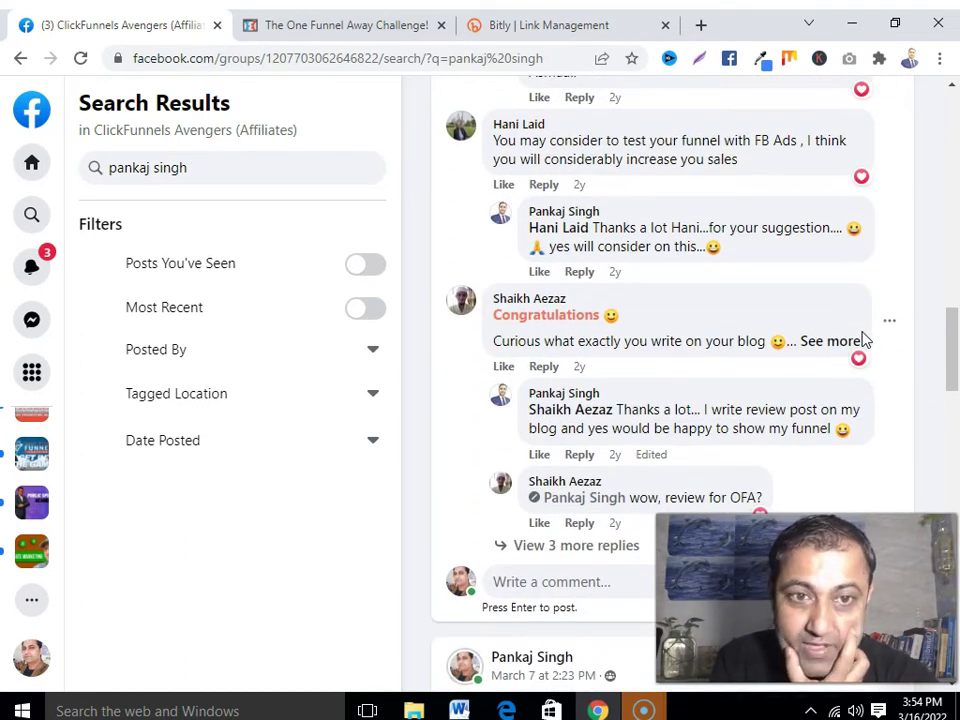
click(540, 458)
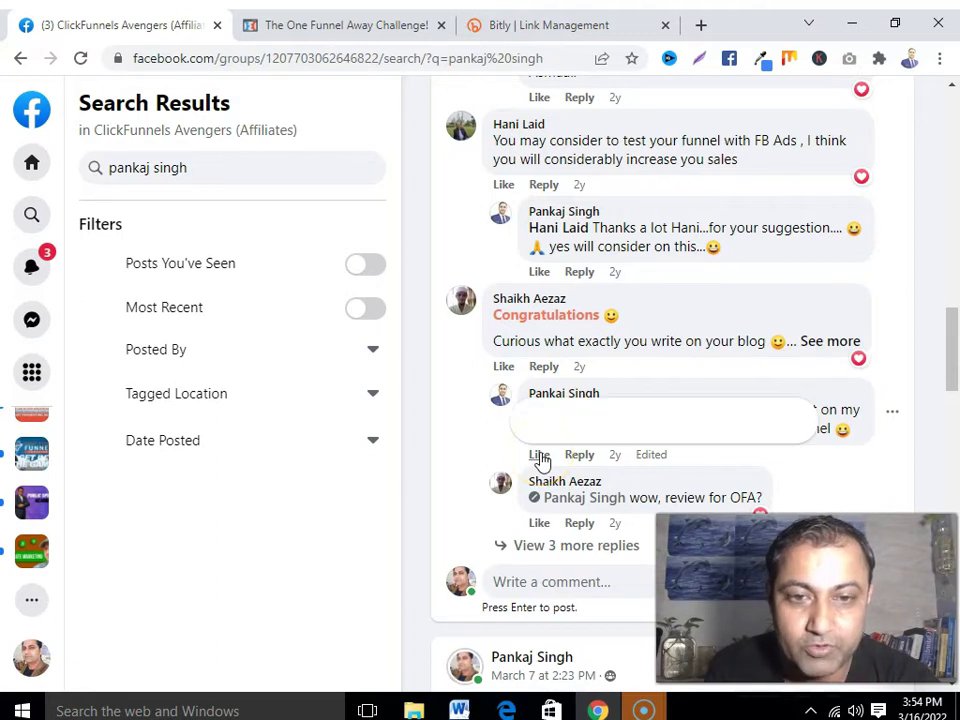
mouse_move(540, 458)
scroll(540, 458, down, 1)
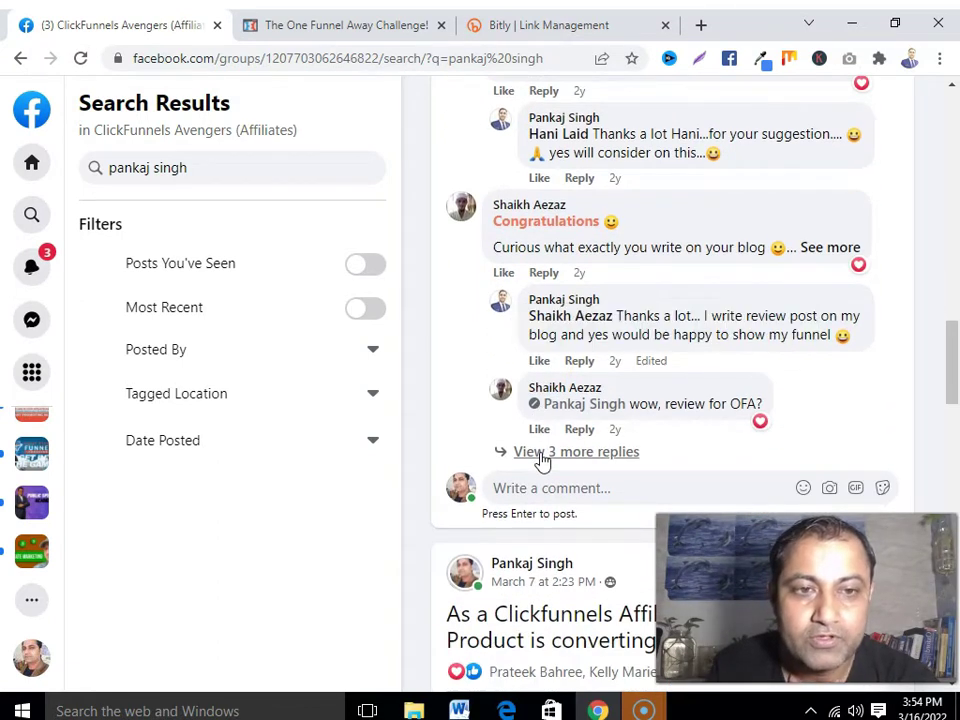
scroll(542, 458, down, 2)
scroll(540, 453, down, 2)
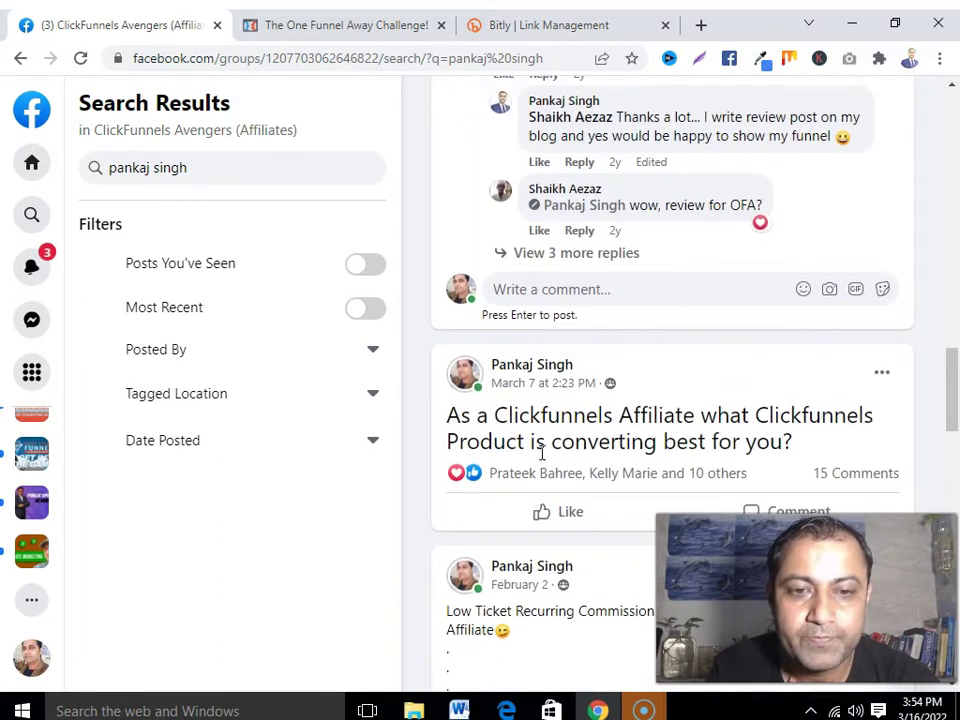
mouse_move(463, 210)
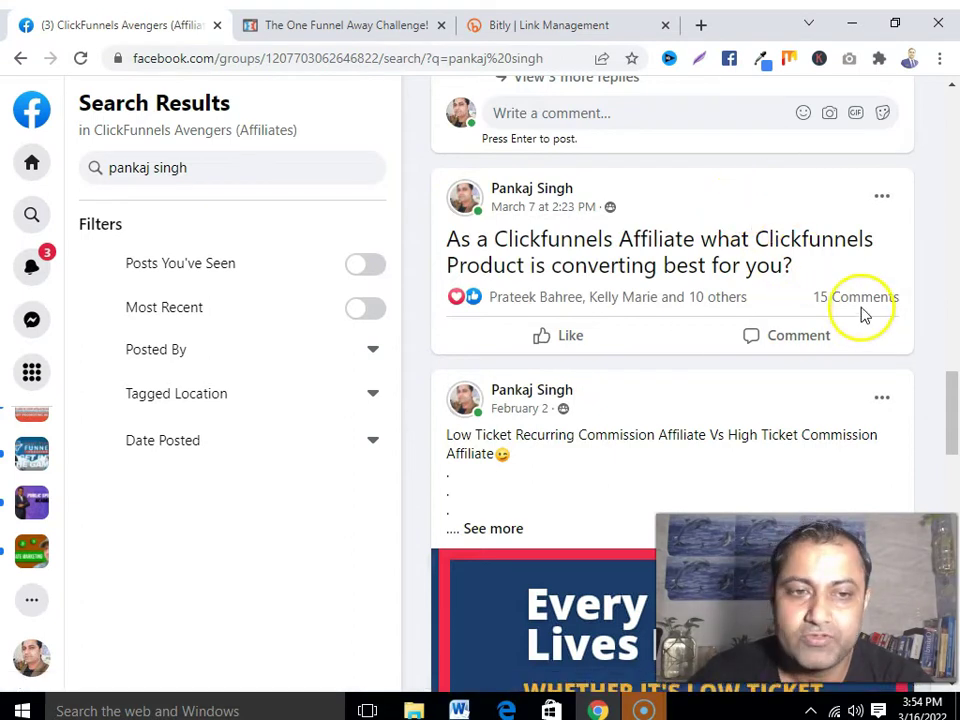
- Expand the February 2 low- versus high-ticket commission post and scroll through its full text
scroll(838, 311, down, 3)
scroll(838, 311, down, 4)
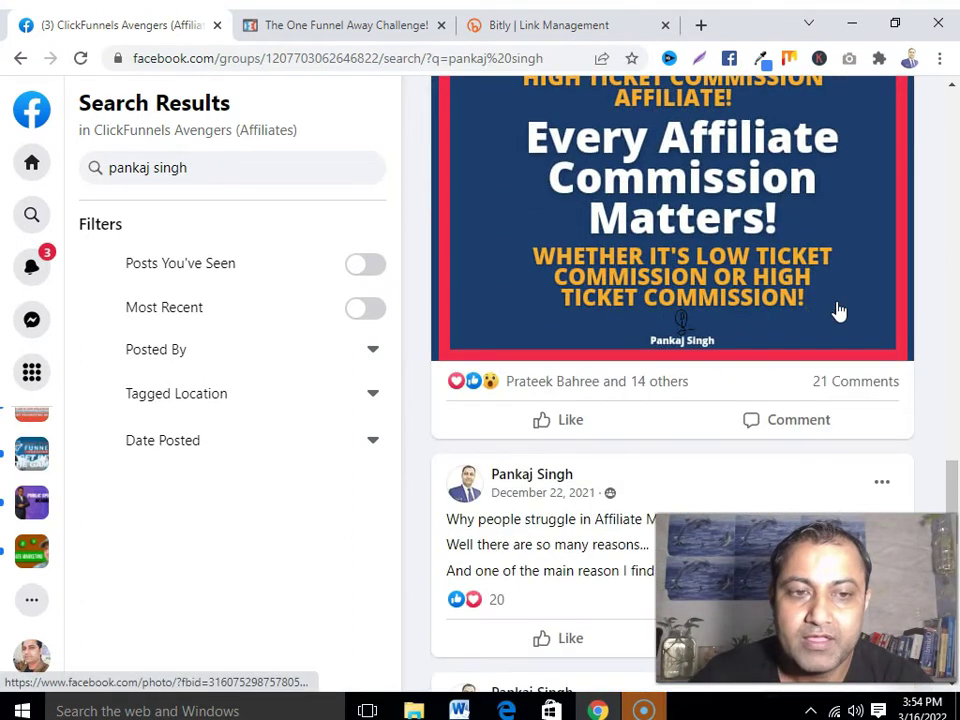
scroll(514, 208, up, 6)
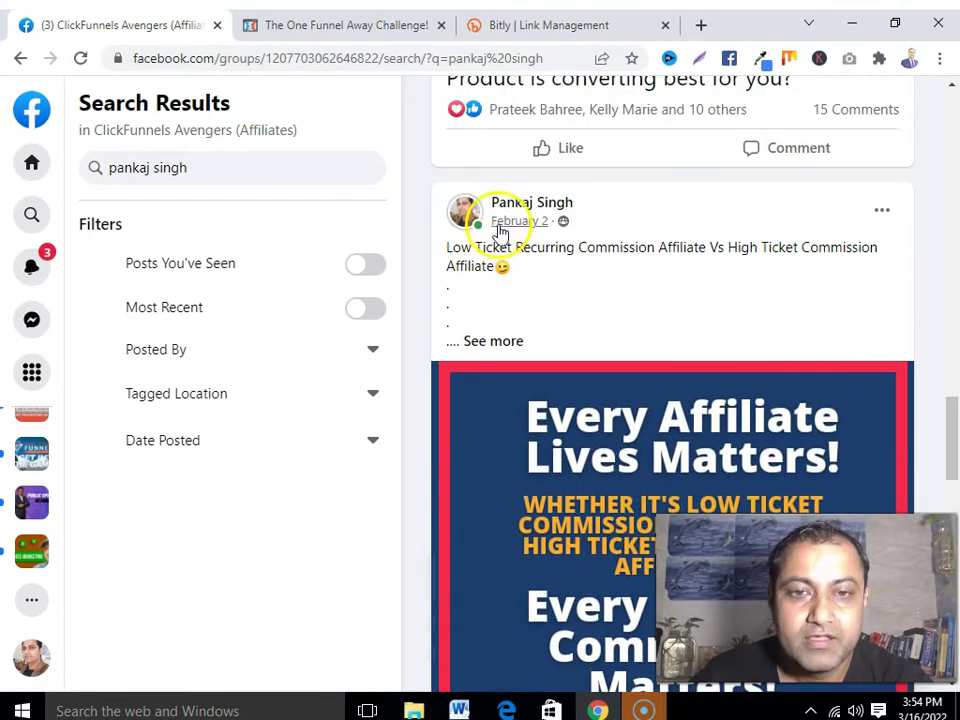
mouse_move(516, 212)
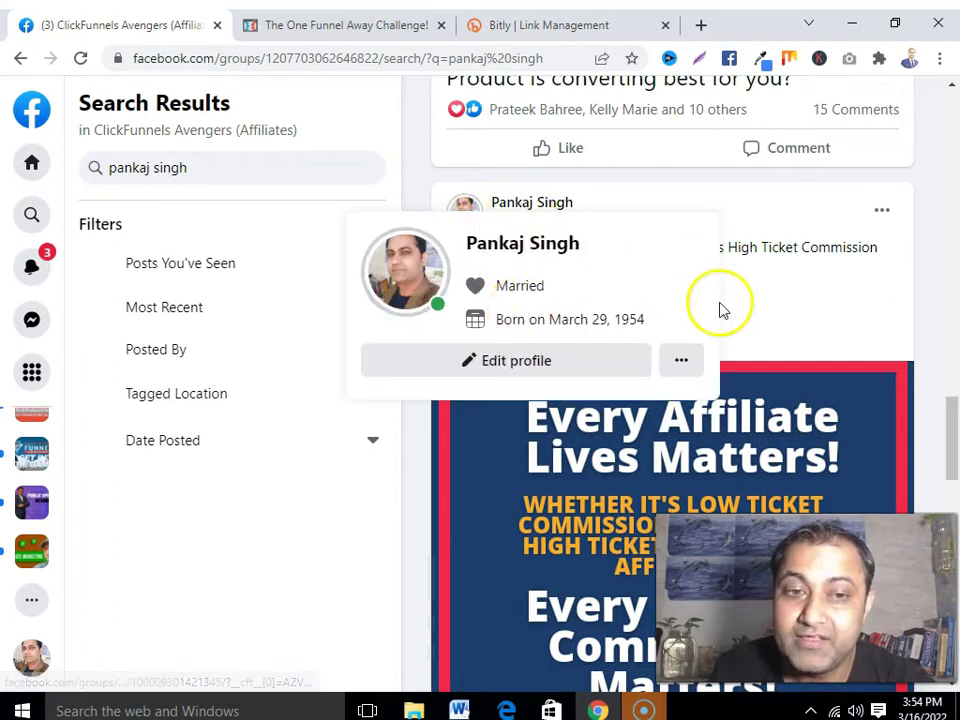
click(490, 344)
scroll(546, 298, down, 2)
scroll(546, 300, down, 5)
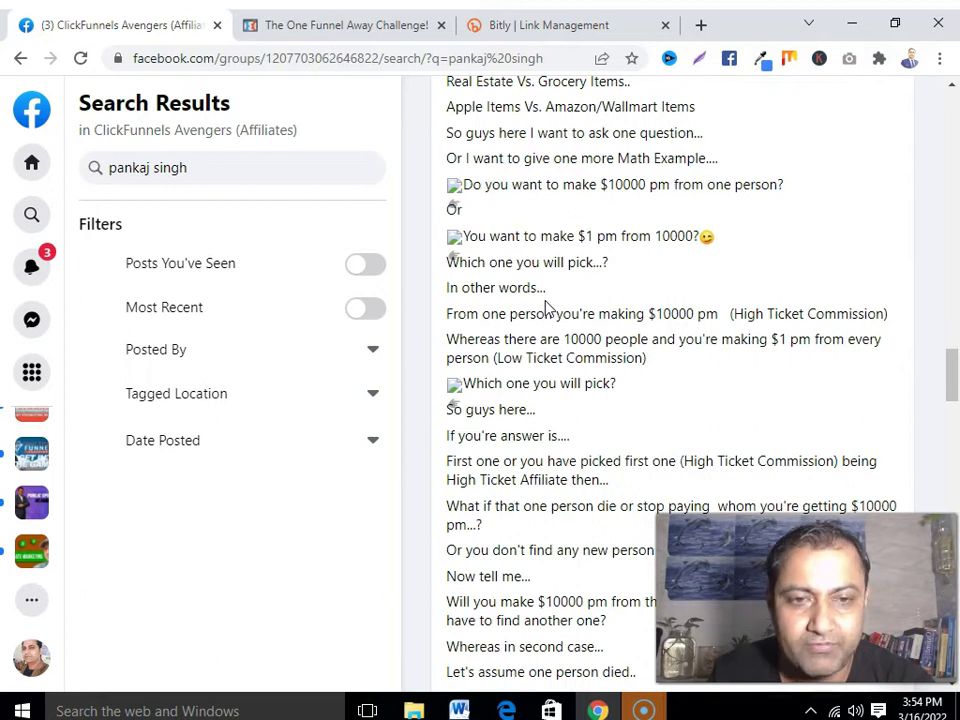
scroll(546, 307, down, 2)
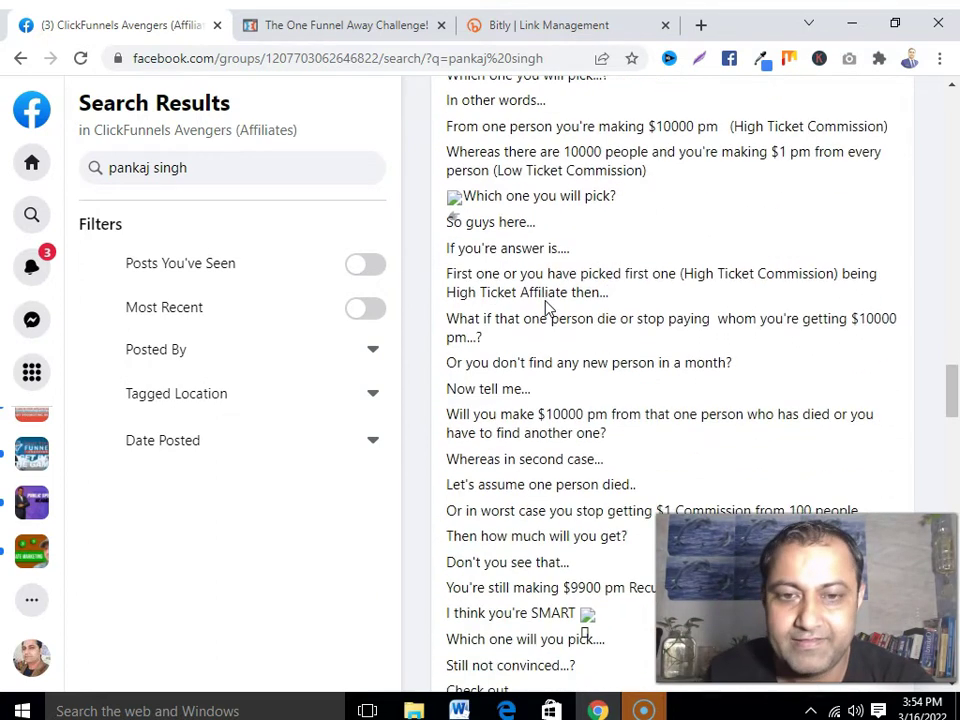
scroll(546, 307, down, 3)
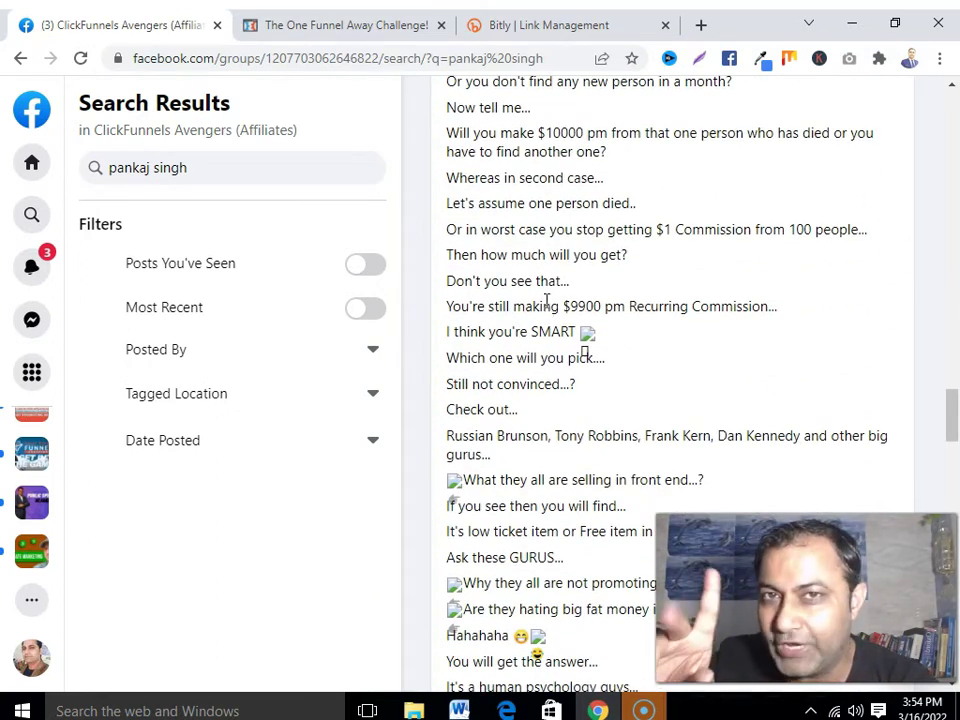
scroll(546, 300, down, 3)
scroll(546, 300, down, 15)
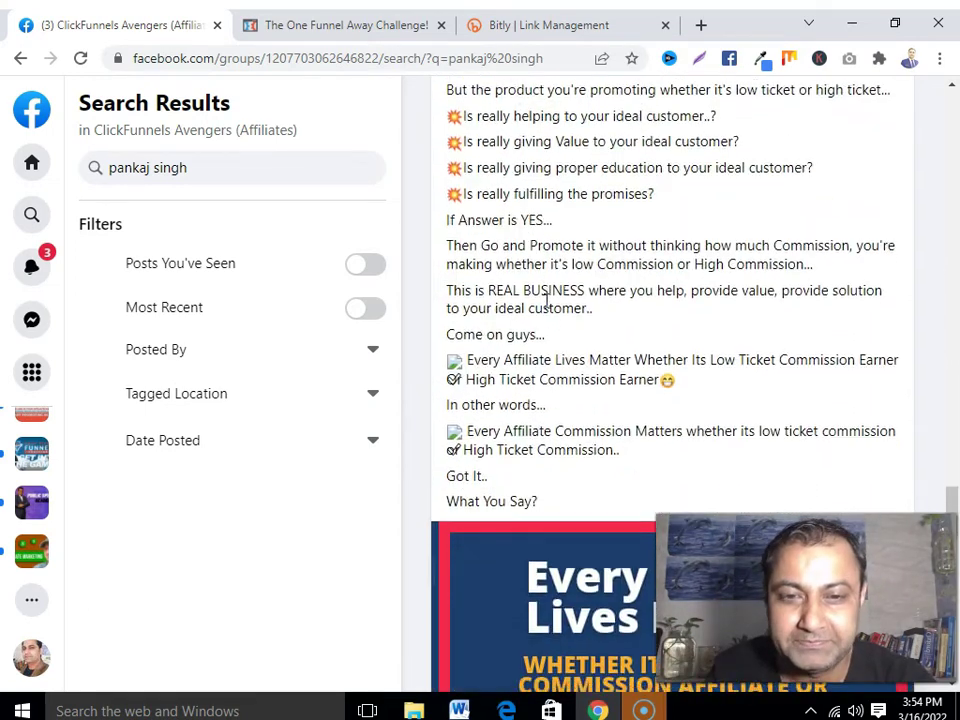
scroll(546, 300, down, 1)
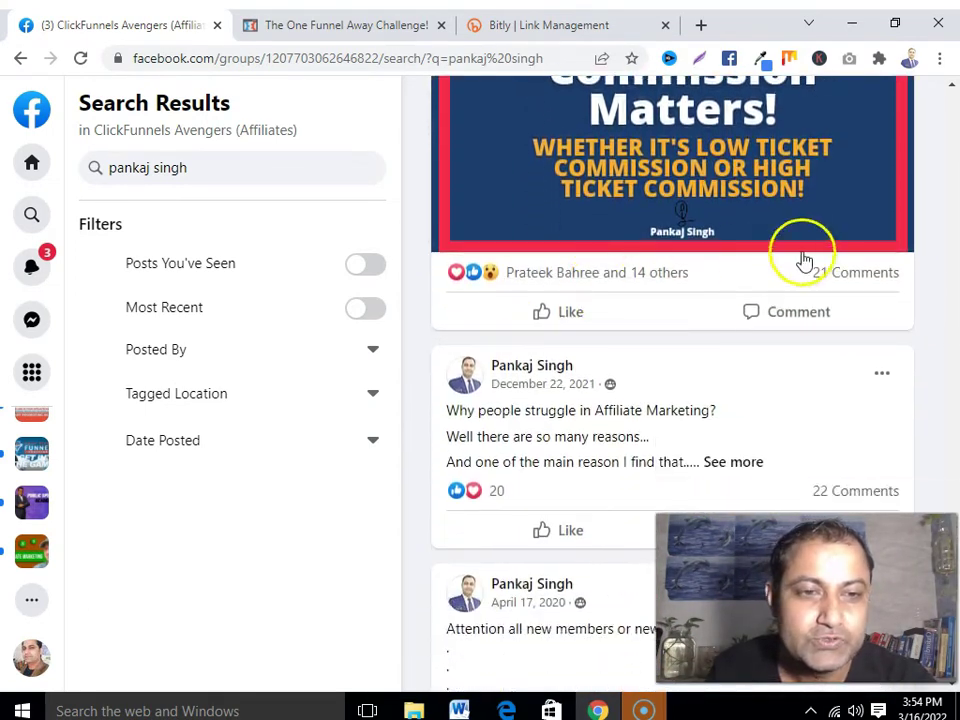
- Show the 21 comments on the commission post and scroll through the author's replies
click(857, 273)
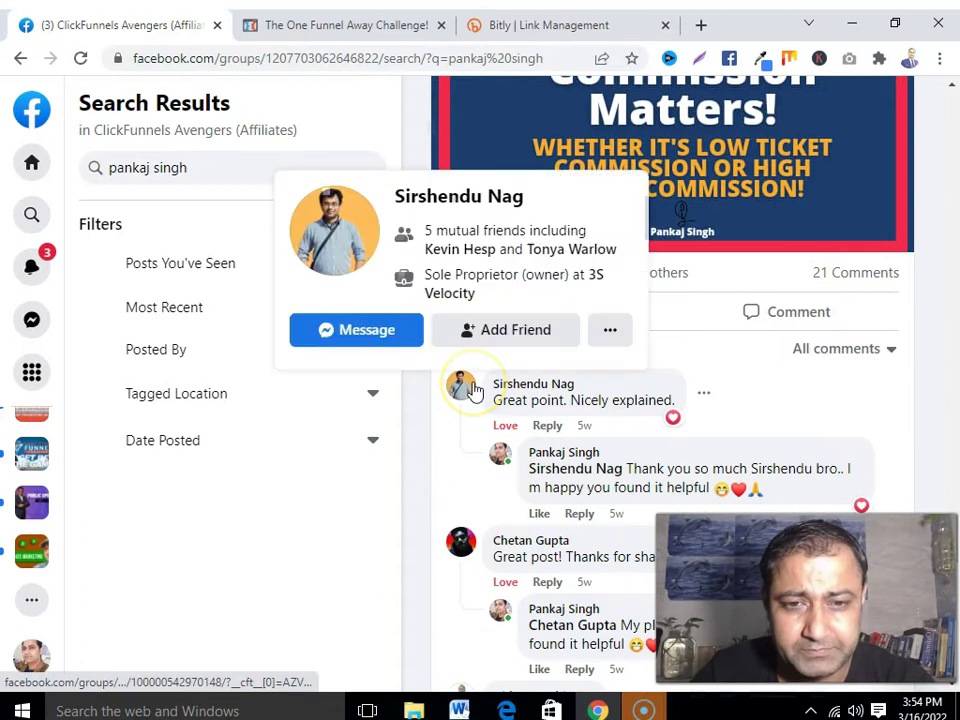
scroll(474, 390, down, 2)
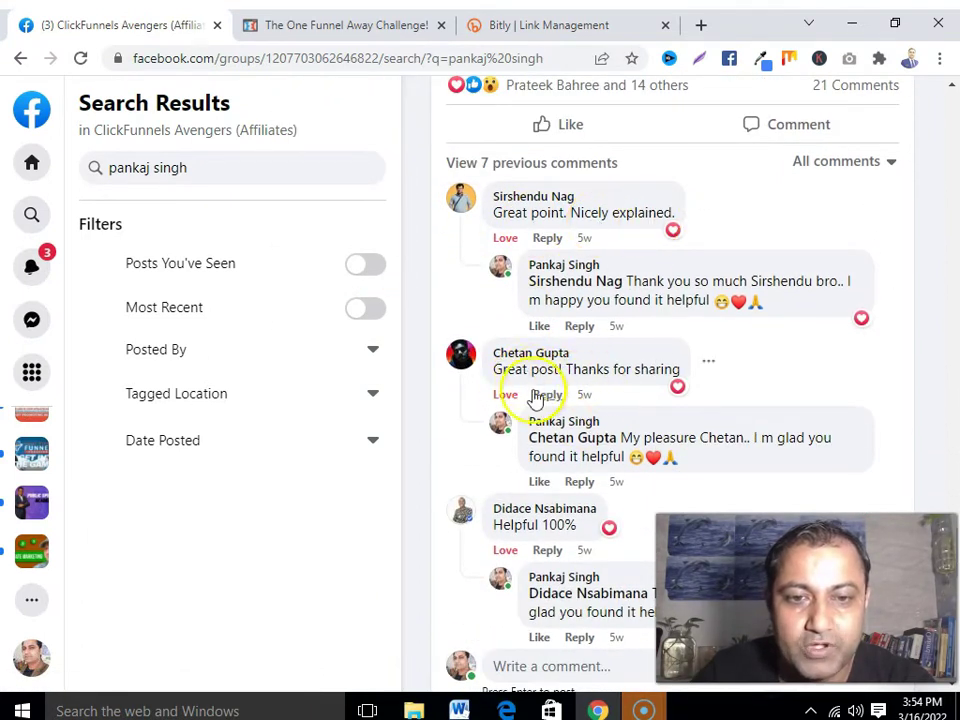
scroll(660, 385, down, 2)
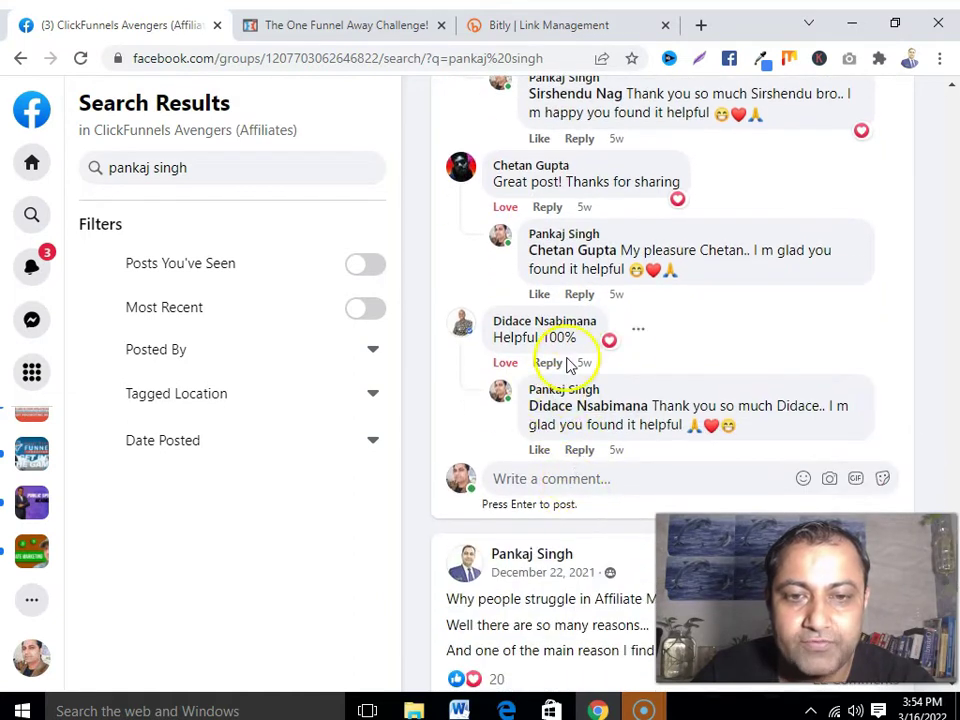
scroll(560, 400, down, 1)
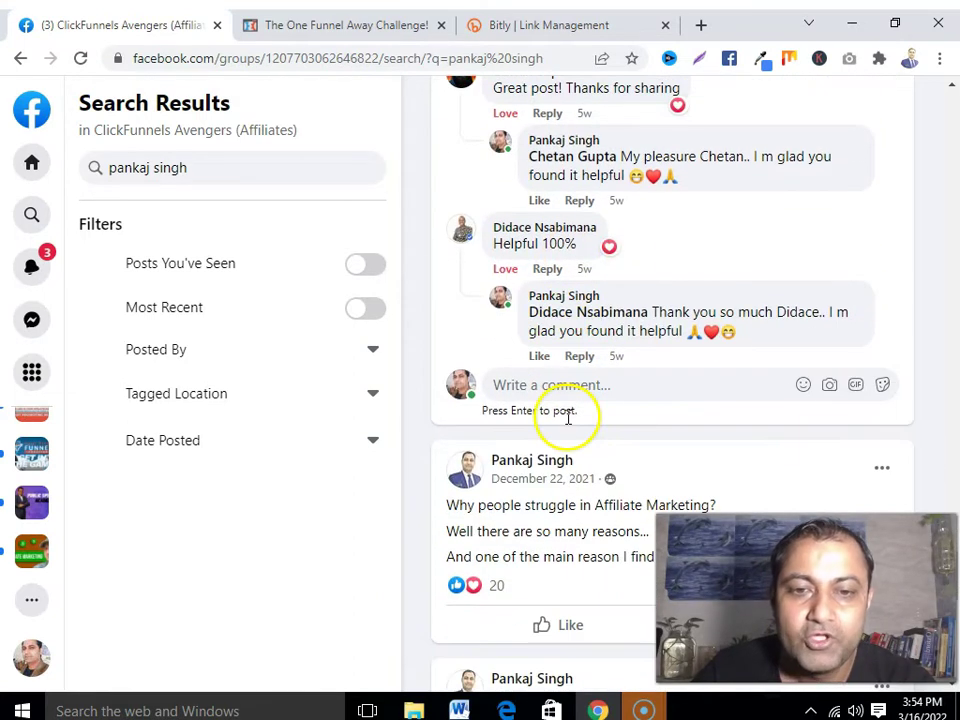
scroll(570, 415, down, 2)
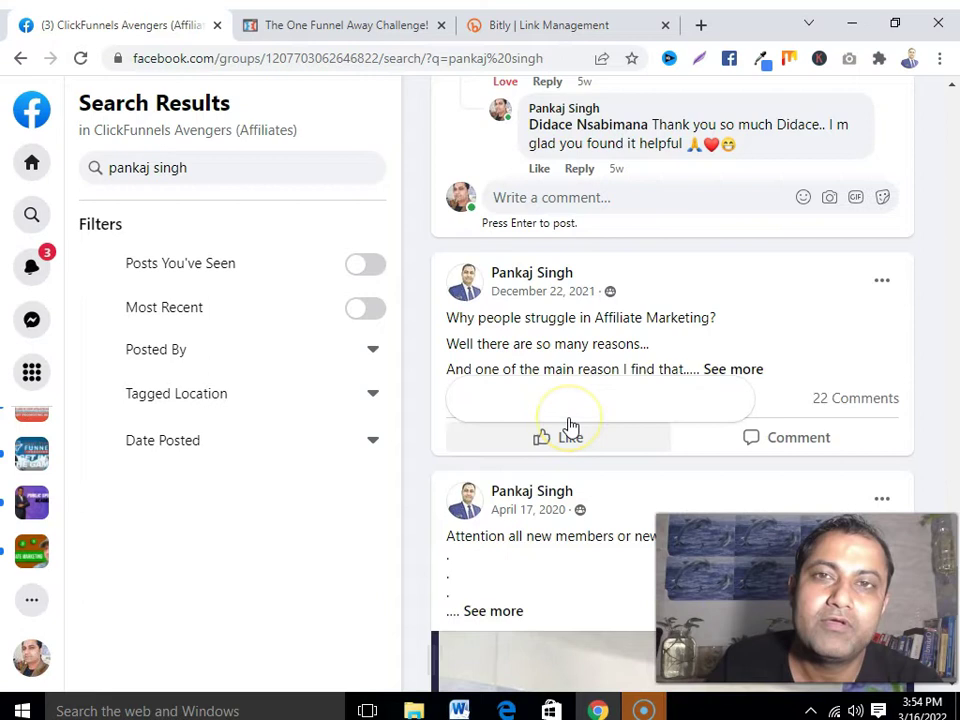
mouse_move(570, 425)
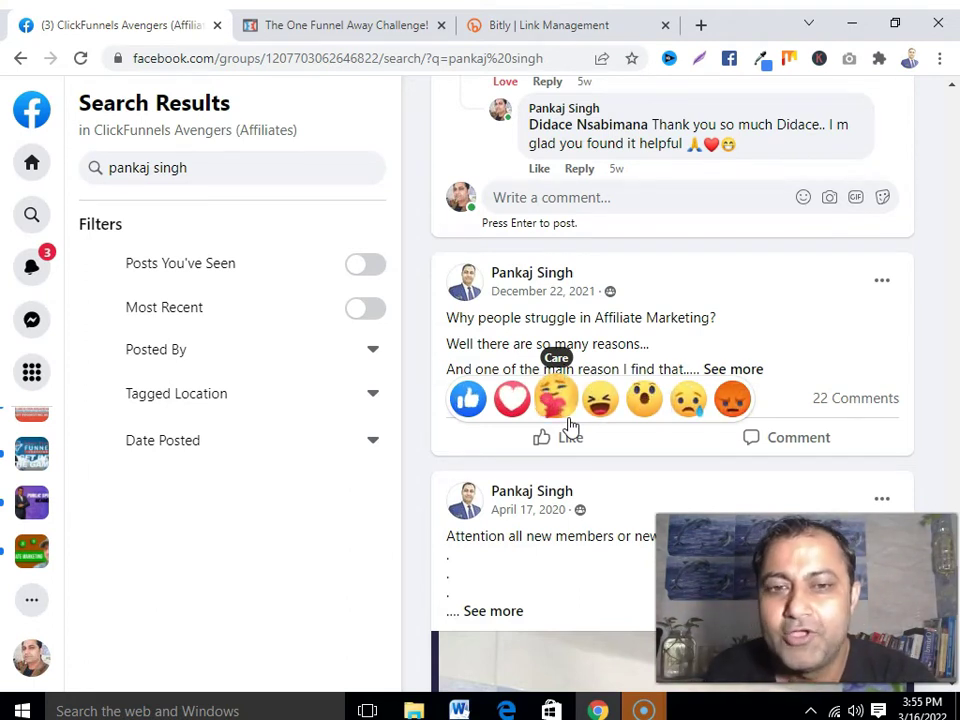
- Scroll back up the comments to preview the 'Helpful 100%' commenter's profile
scroll(570, 425, up, 1)
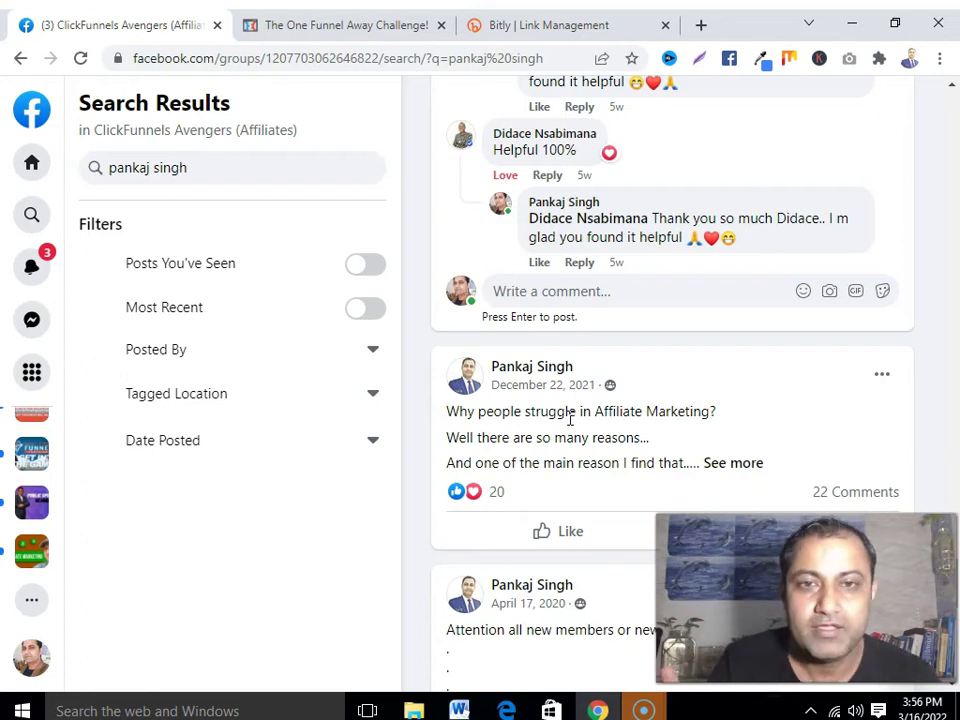
scroll(572, 424, up, 1)
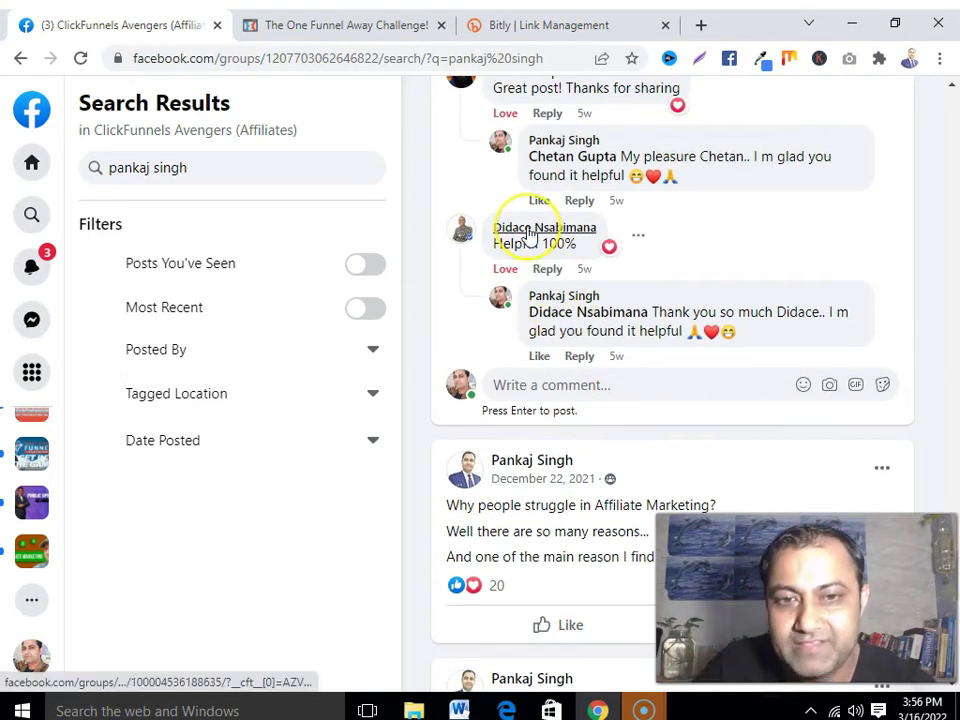
mouse_move(530, 235)
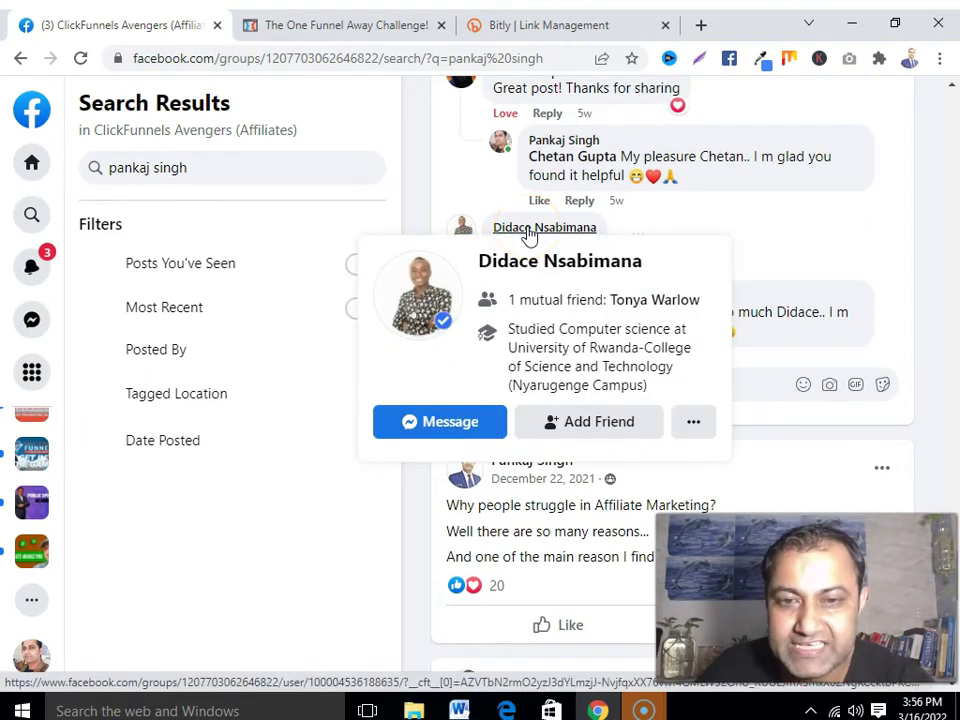
- Add the 'Helpful 100%' commenter as a friend so the card shows Cancel Request
click(589, 432)
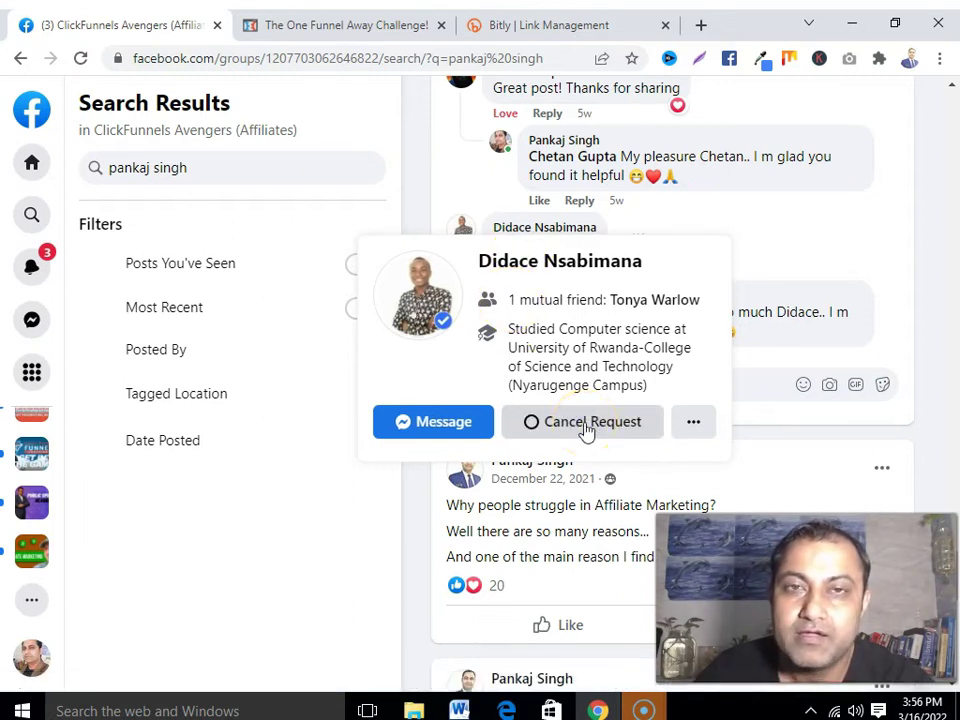
click(590, 428)
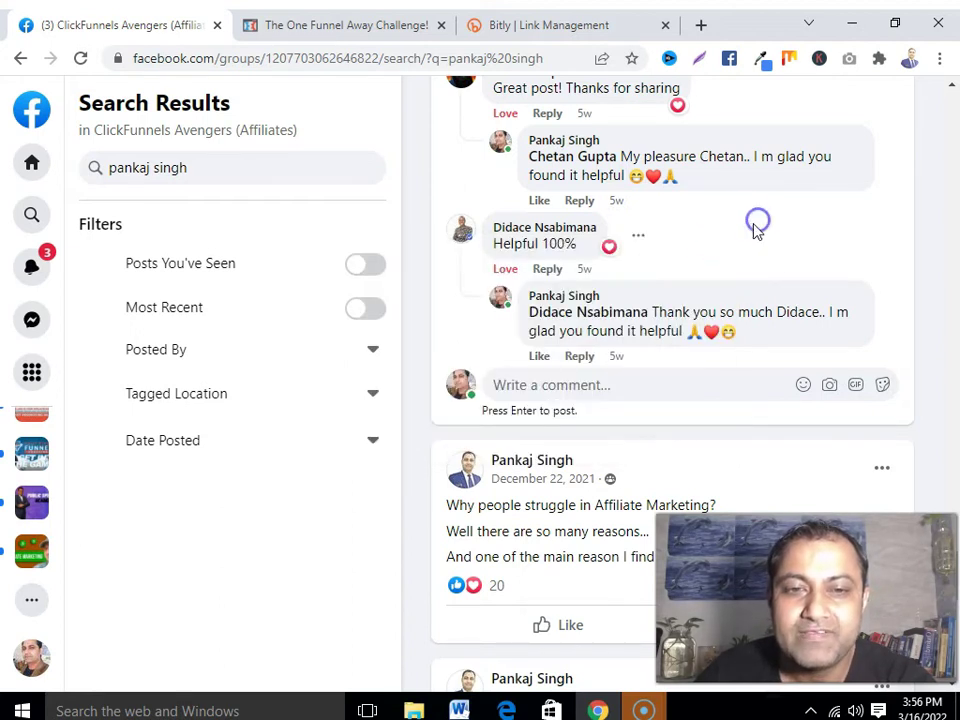
mouse_move(520, 234)
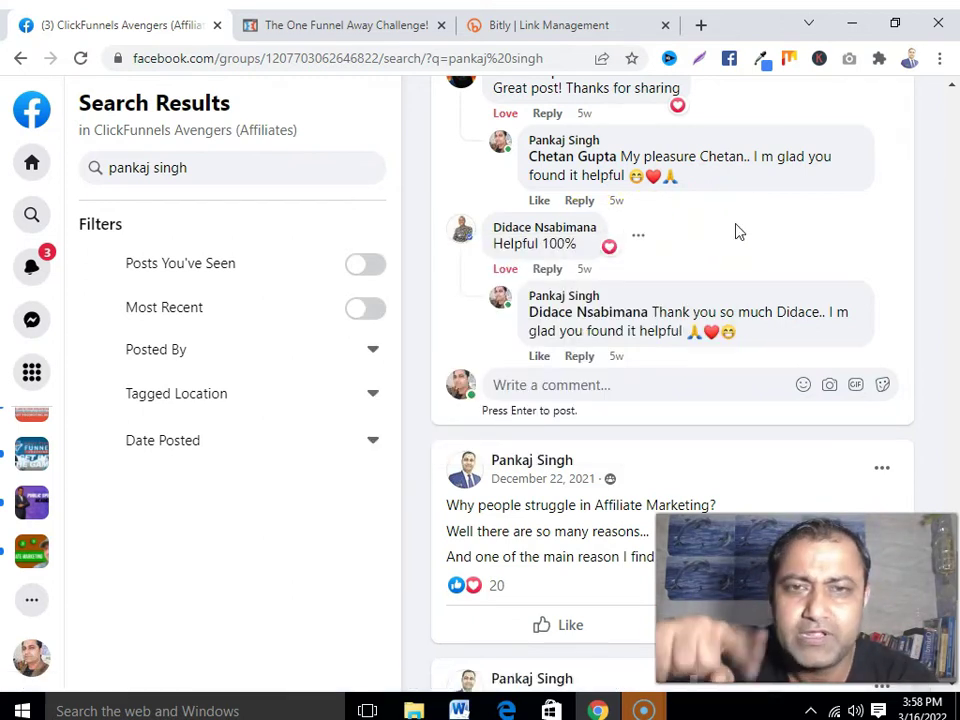
- Scroll to the top of the ClickFunnels Avengers group results and go back to the refreshed home feed
scroll(536, 321, down, 2)
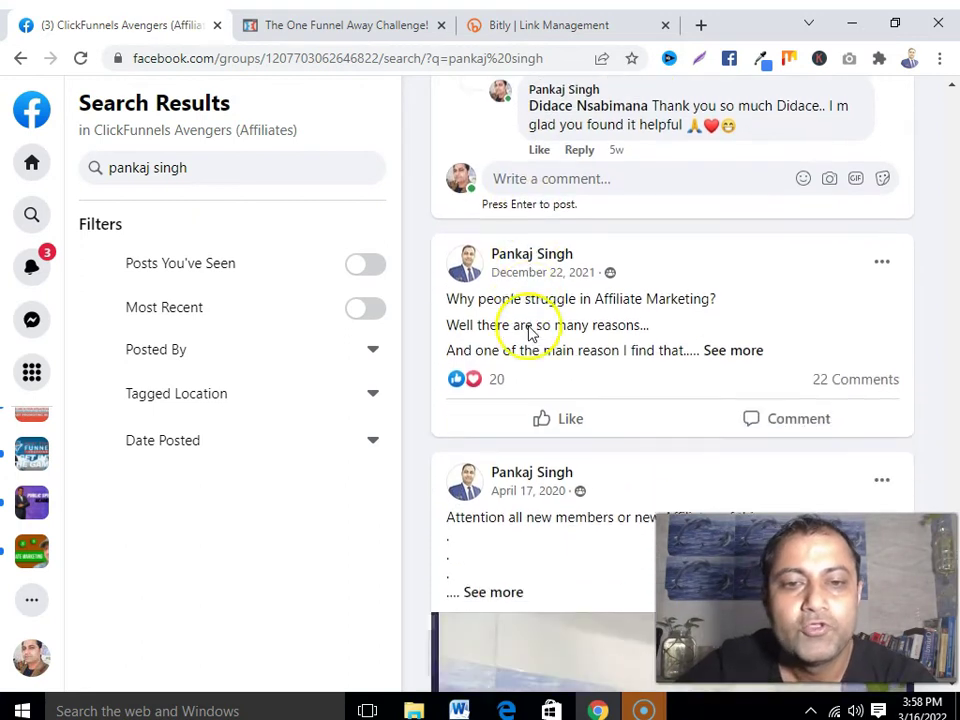
scroll(529, 332, up, 5)
scroll(546, 340, up, 5)
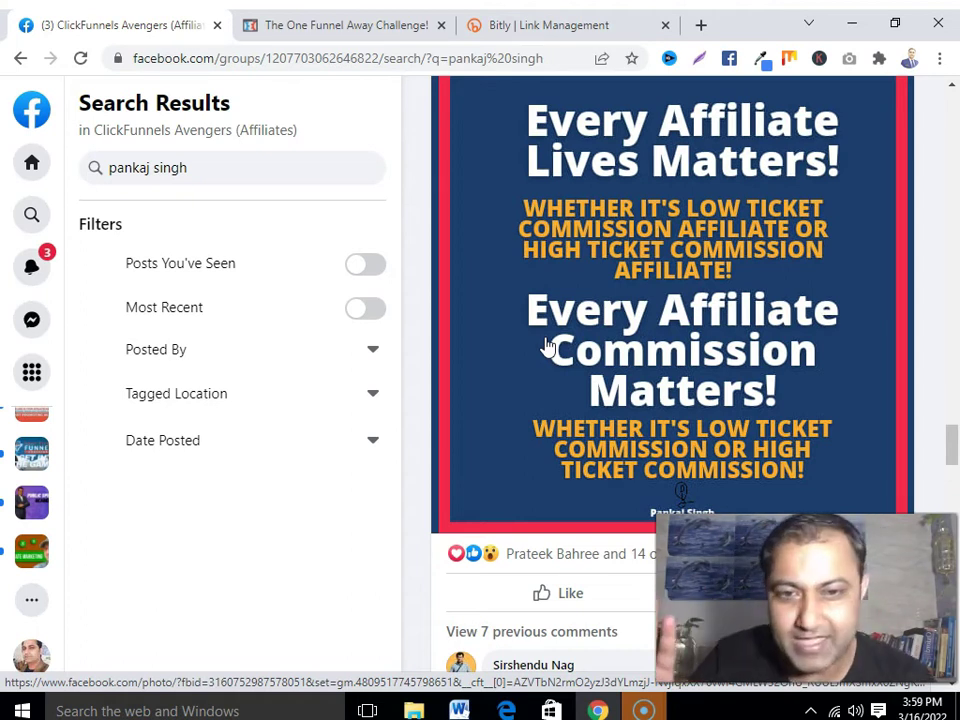
scroll(547, 345, up, 10)
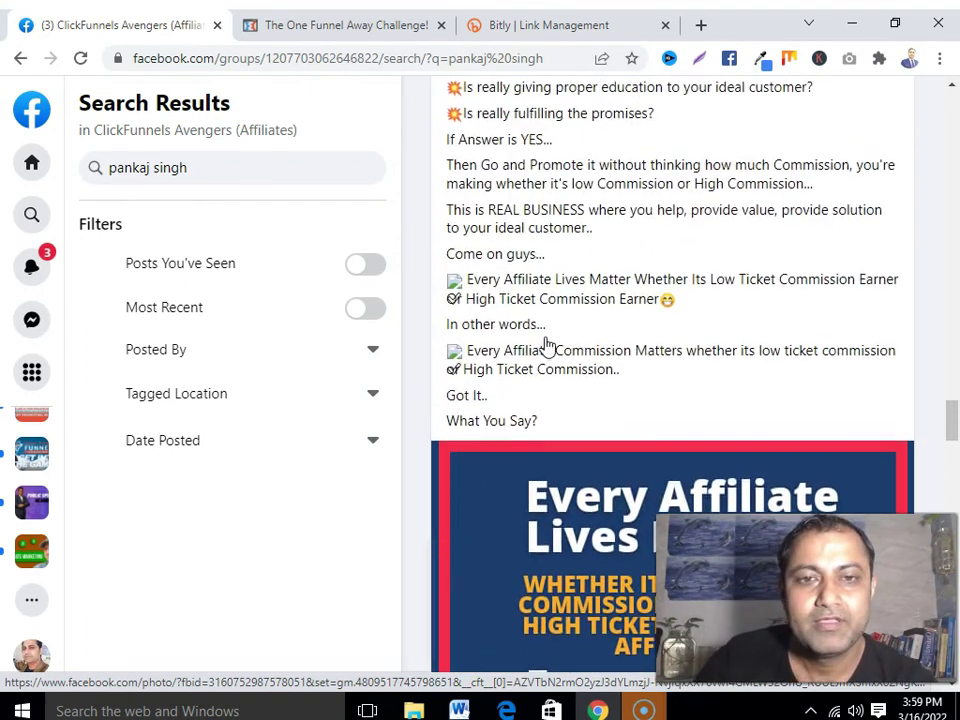
scroll(552, 345, up, 15)
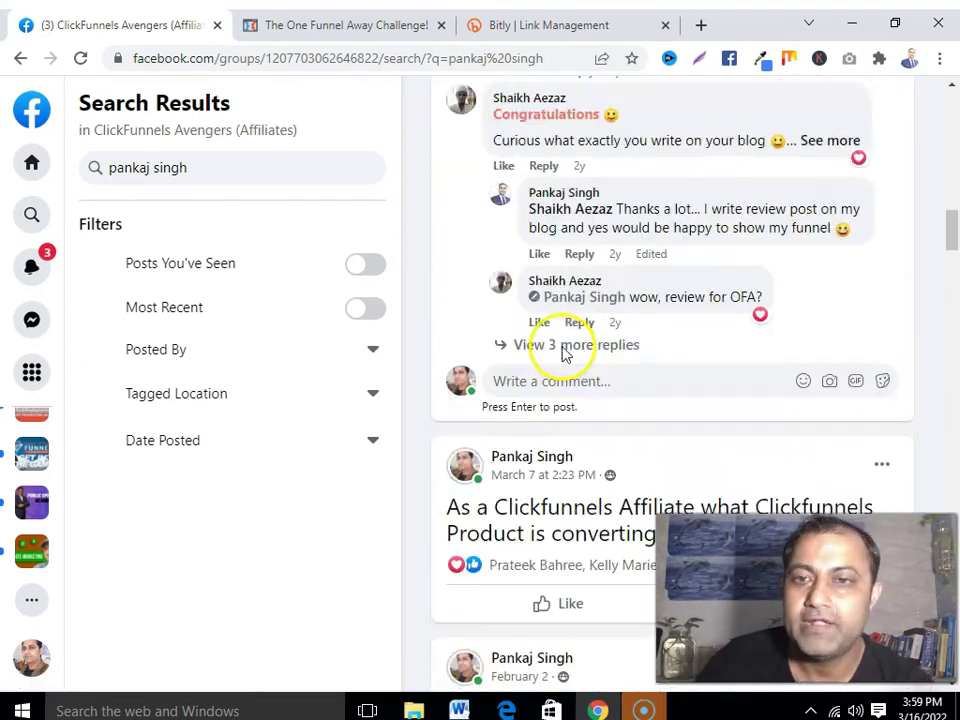
click(33, 112)
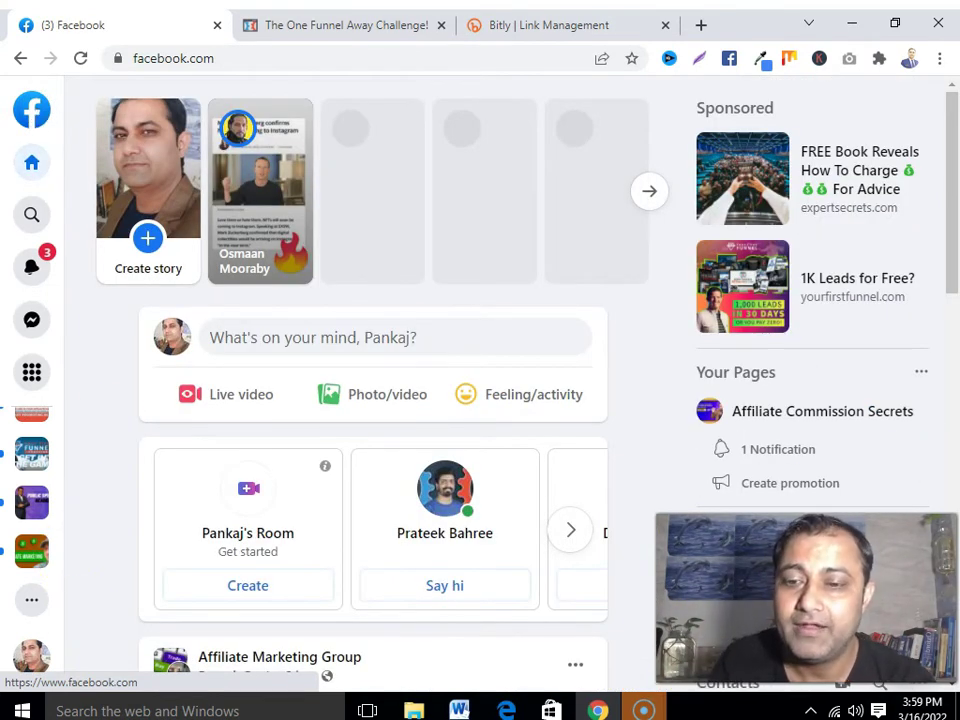
click(17, 124)
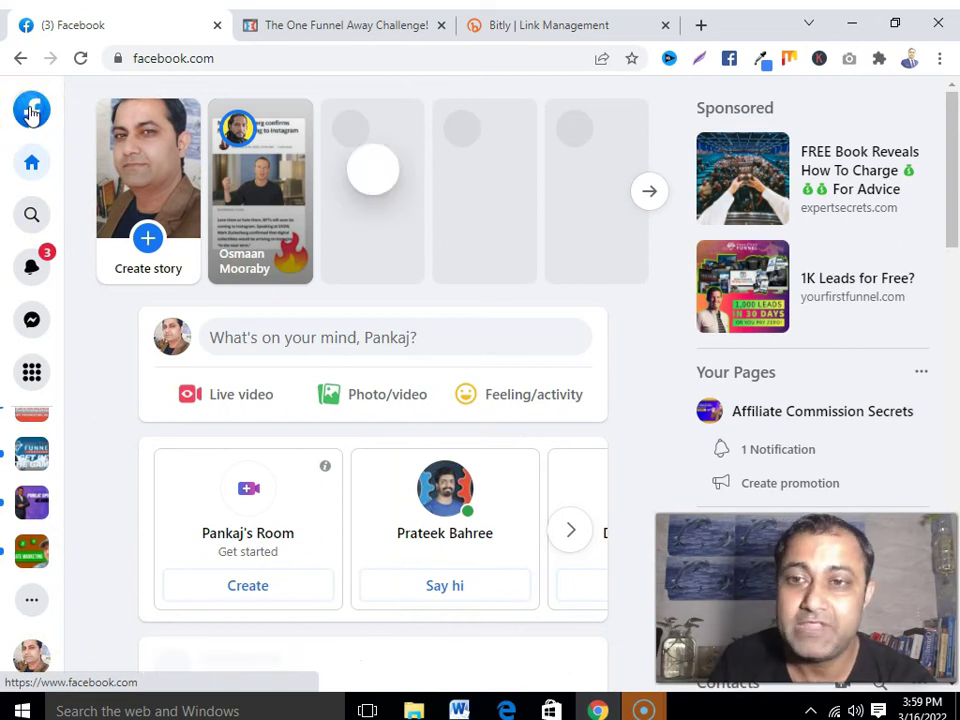
- Go to your own profile from the account menu and scroll past the Intro showing bit.ly/3JkEArK
click(31, 656)
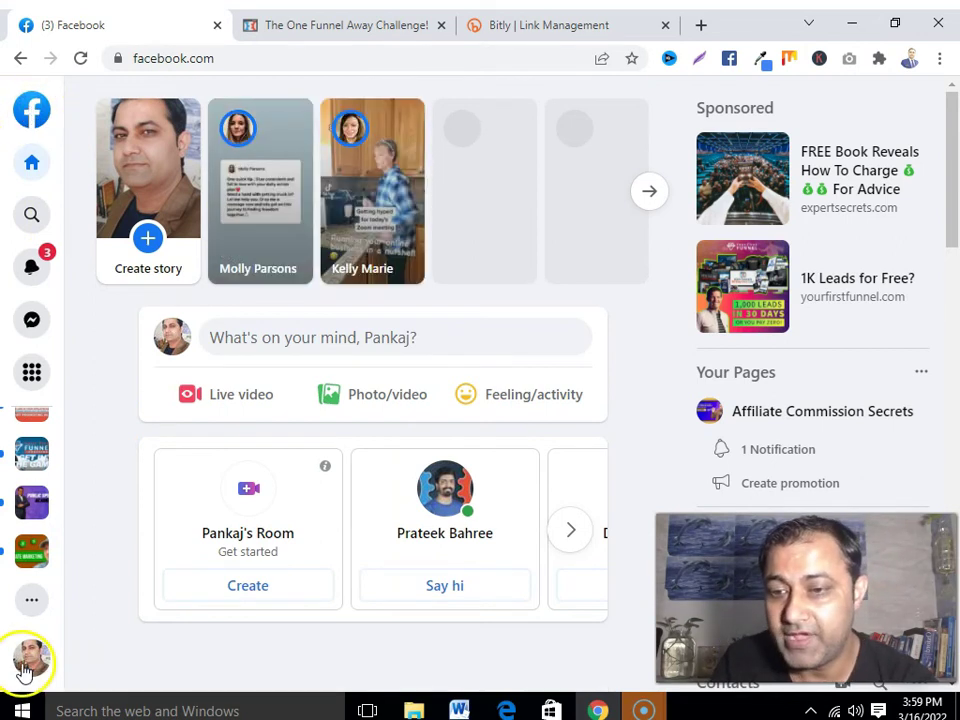
click(113, 318)
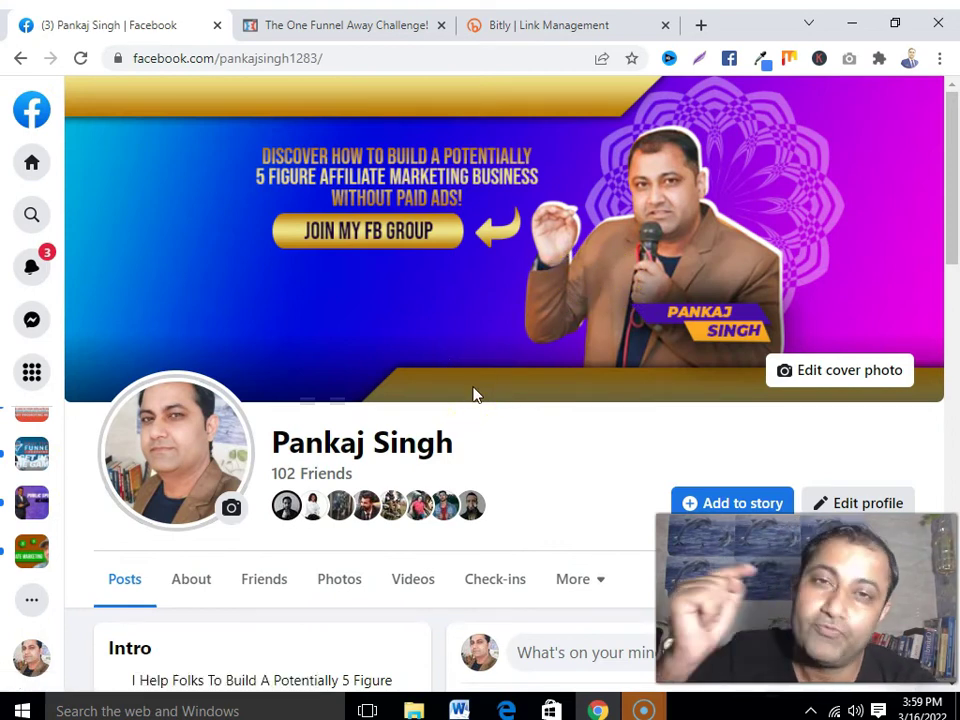
scroll(475, 395, down, 1)
scroll(475, 395, down, 2)
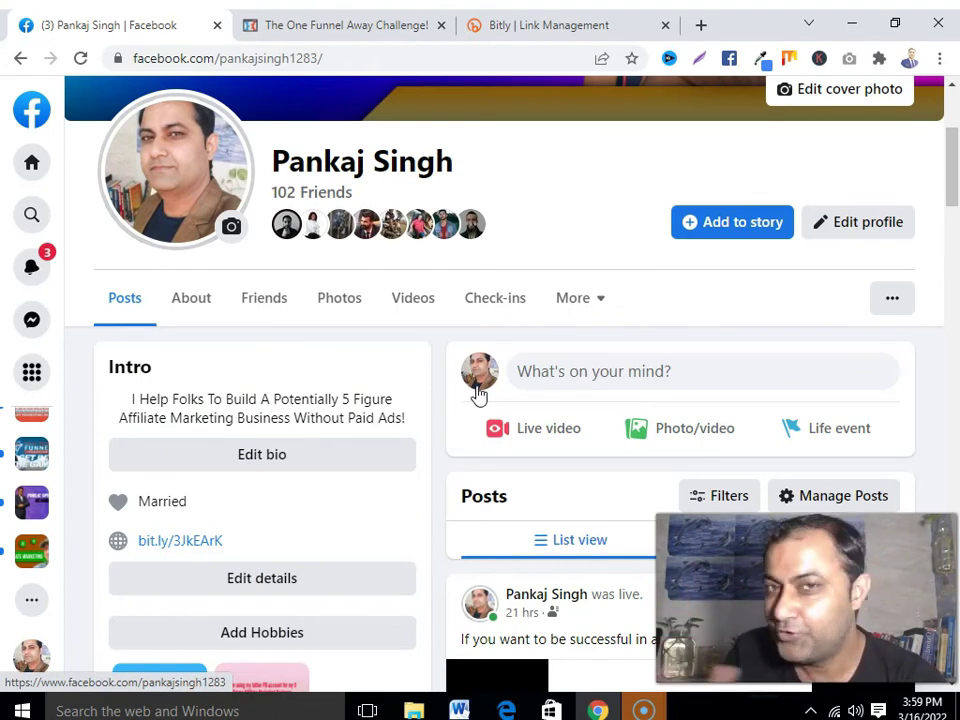
scroll(478, 395, down, 5)
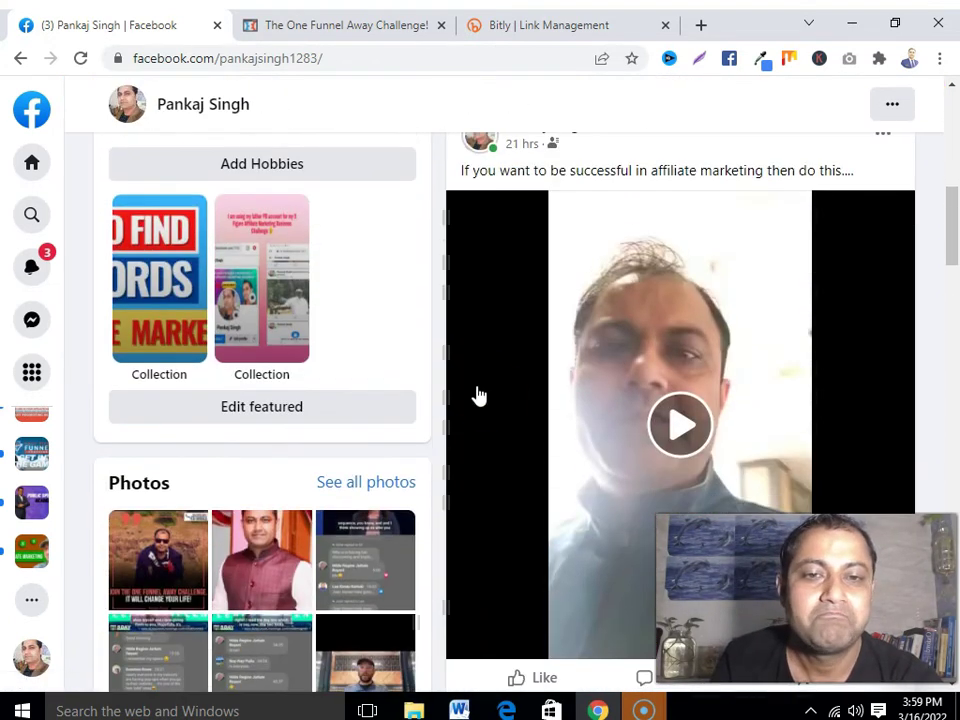
click(489, 398)
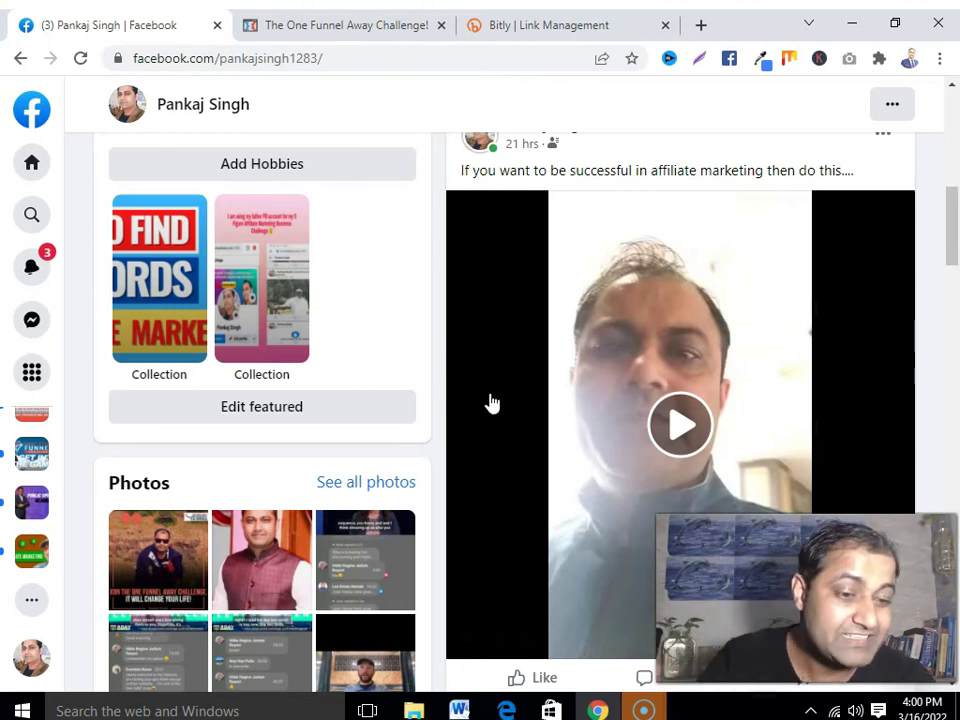
- Start the affiliate-marketing post's video and scroll down the timeline to the Day 4 funnel training post
click(610, 398)
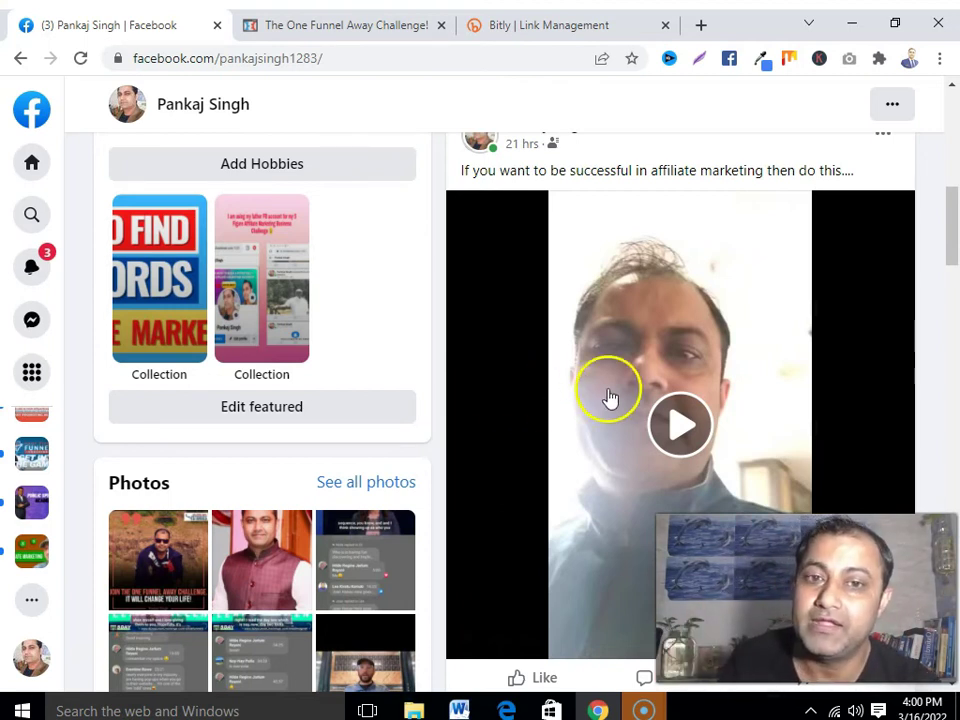
scroll(610, 398, down, 6)
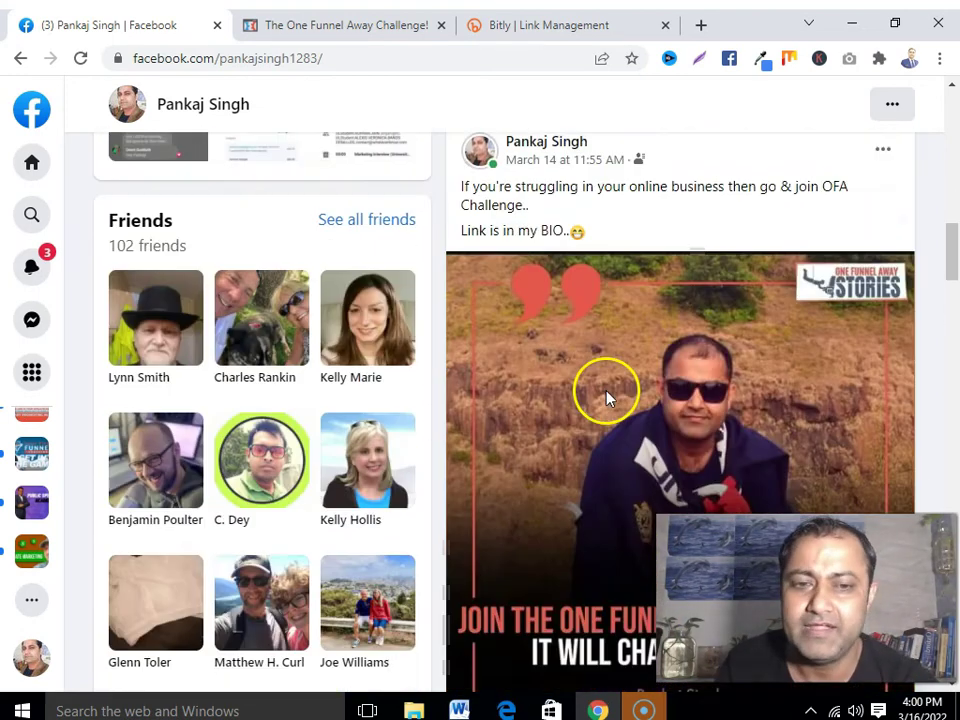
scroll(606, 397, down, 1)
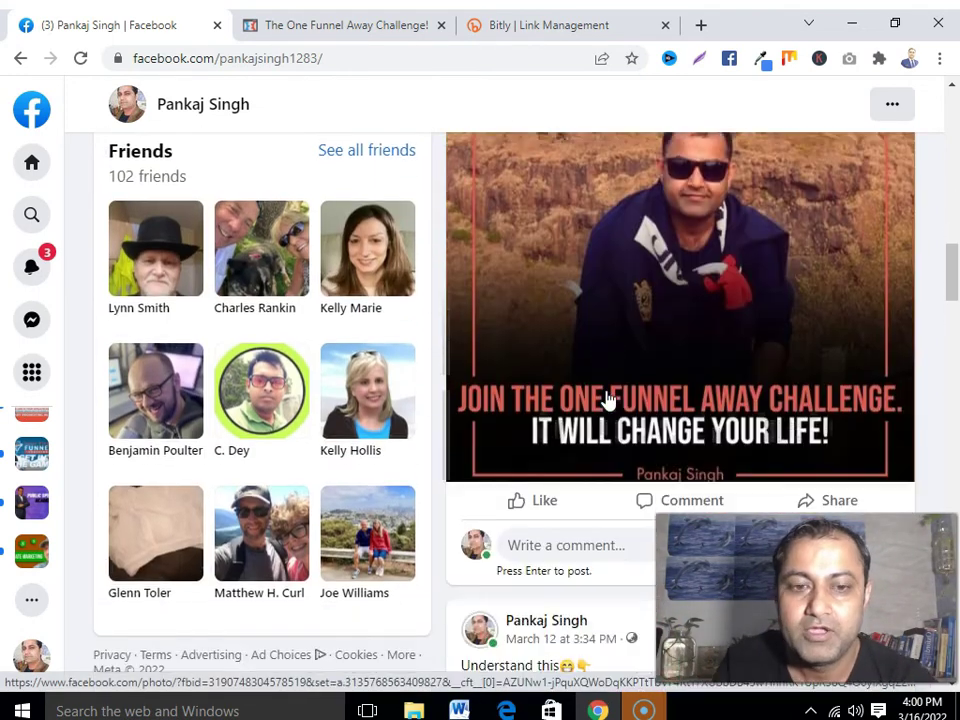
scroll(606, 397, down, 3)
scroll(606, 397, down, 2)
scroll(606, 397, up, 2)
scroll(606, 395, down, 1)
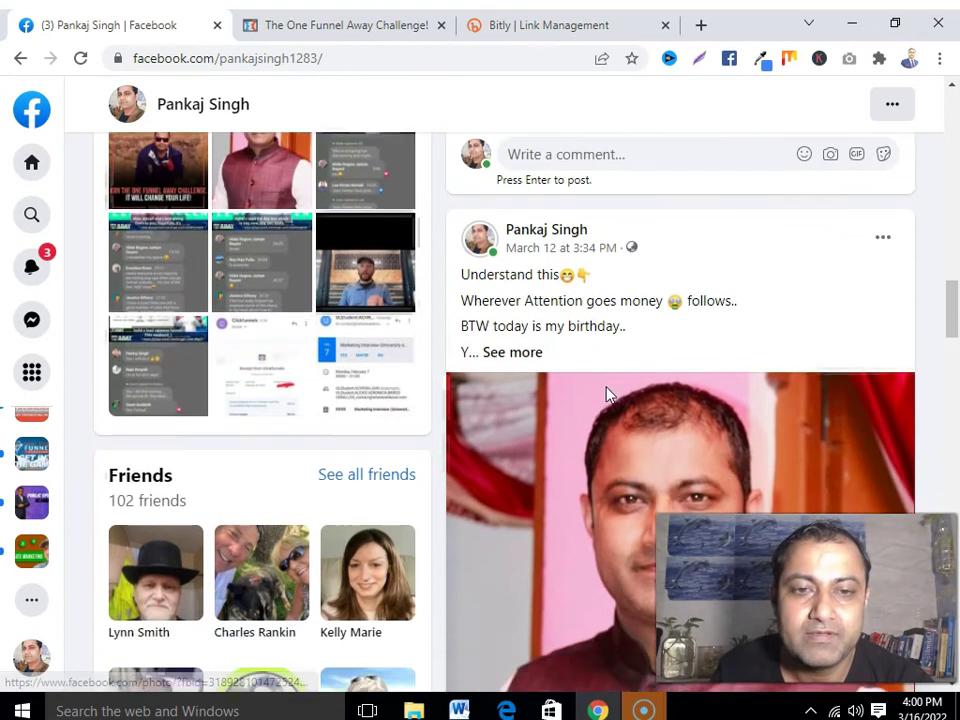
scroll(606, 395, down, 1)
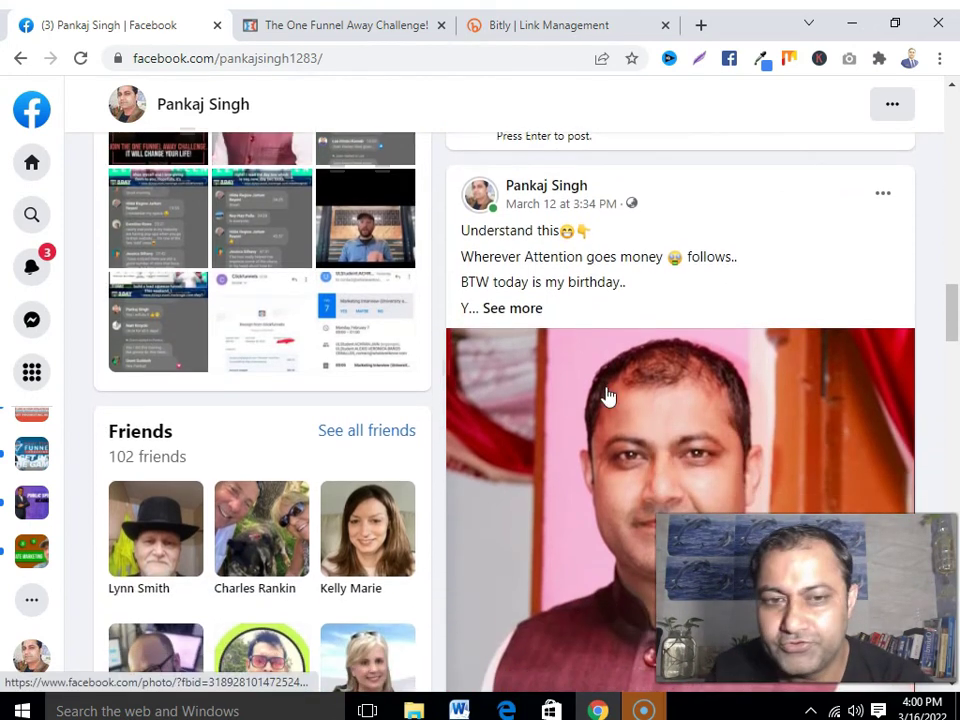
scroll(607, 397, down, 2)
scroll(606, 396, up, 2)
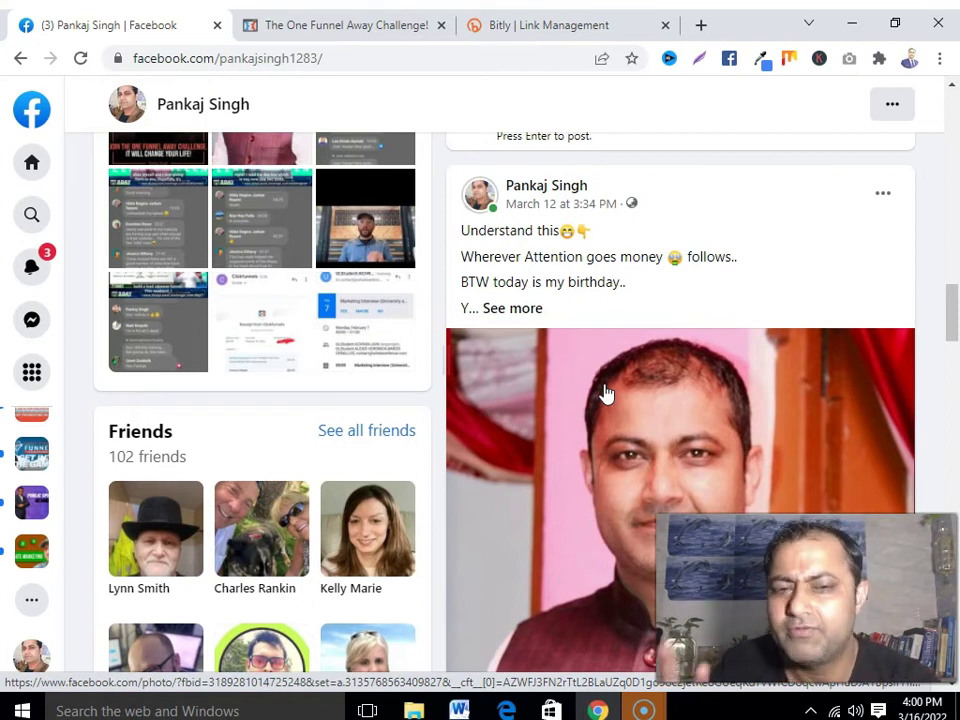
scroll(605, 393, down, 5)
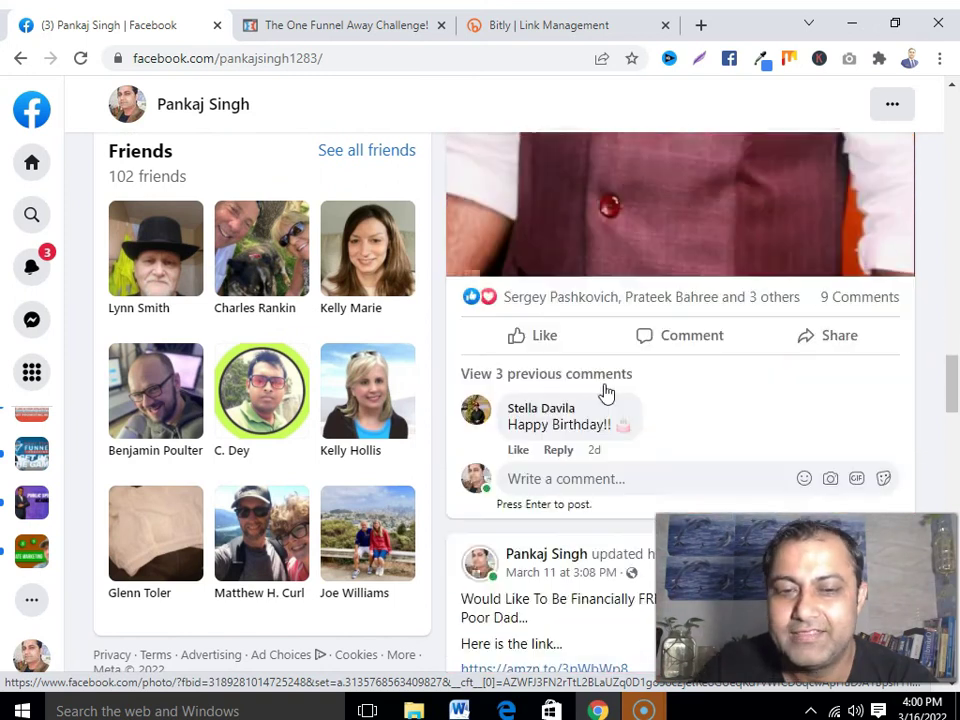
scroll(605, 393, down, 8)
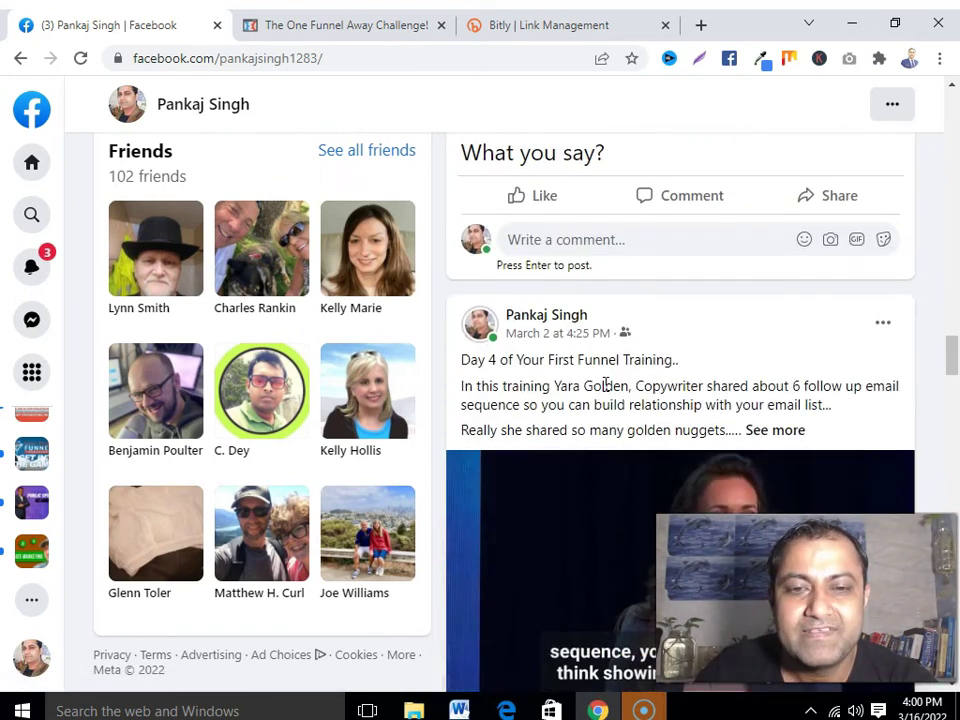
scroll(605, 385, down, 5)
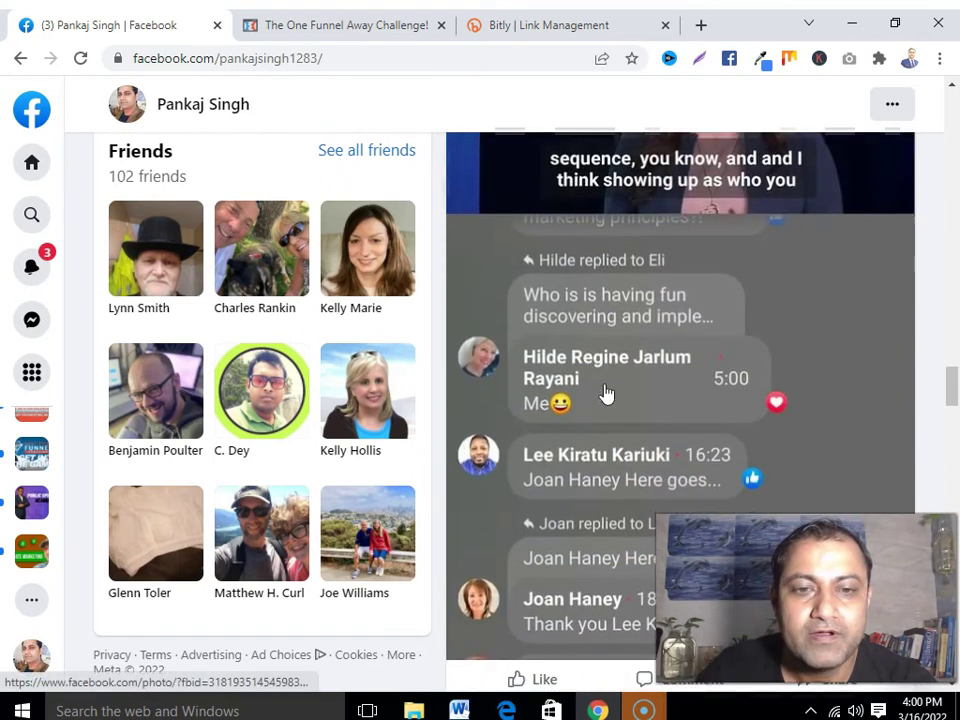
scroll(605, 393, up, 5)
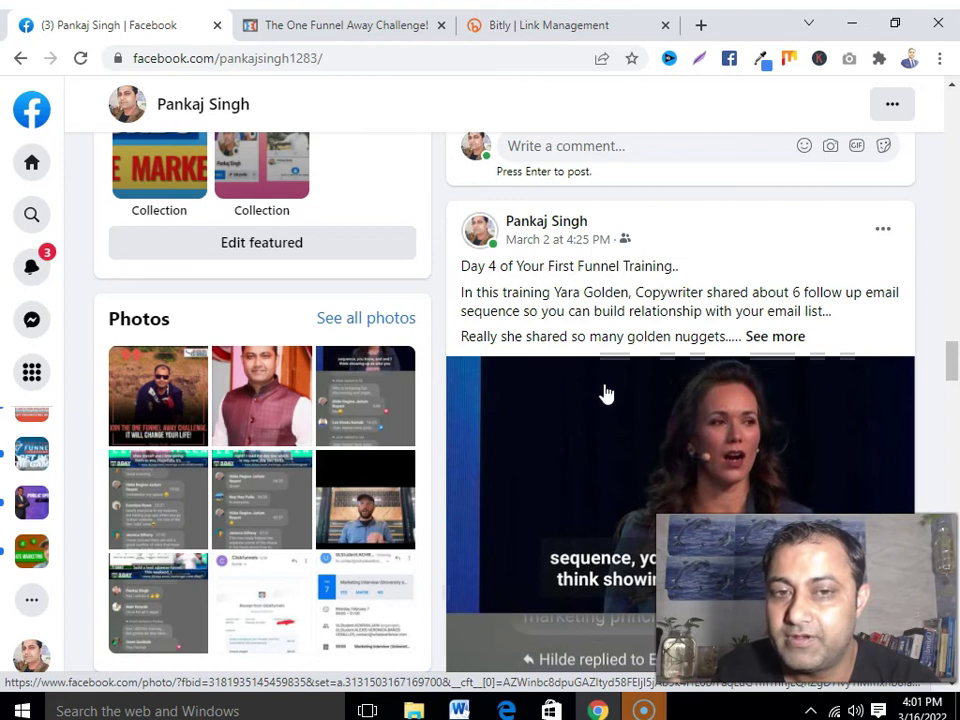
- Expand the Day 4 post's full text so its closing line to check out the BIO shows
click(748, 336)
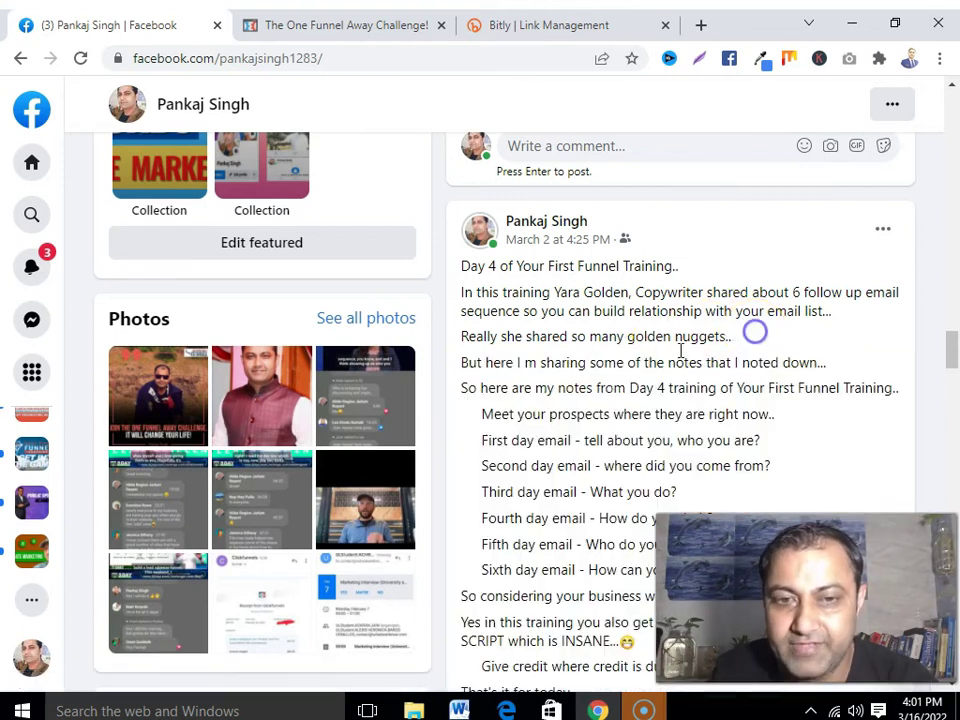
scroll(561, 396, down, 3)
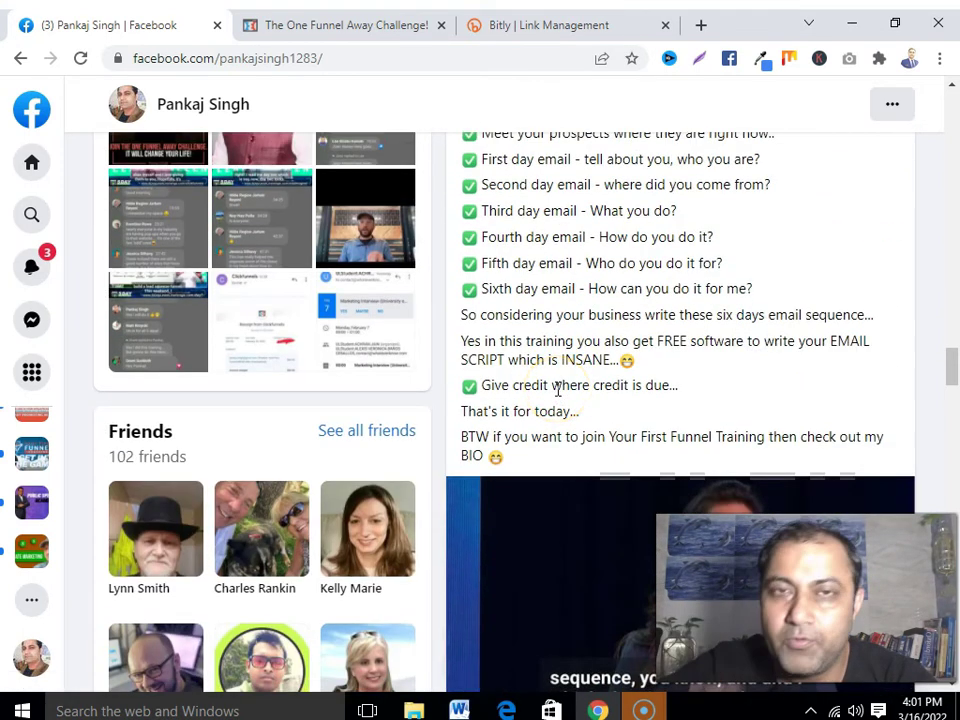
scroll(558, 392, down, 3)
scroll(557, 397, down, 5)
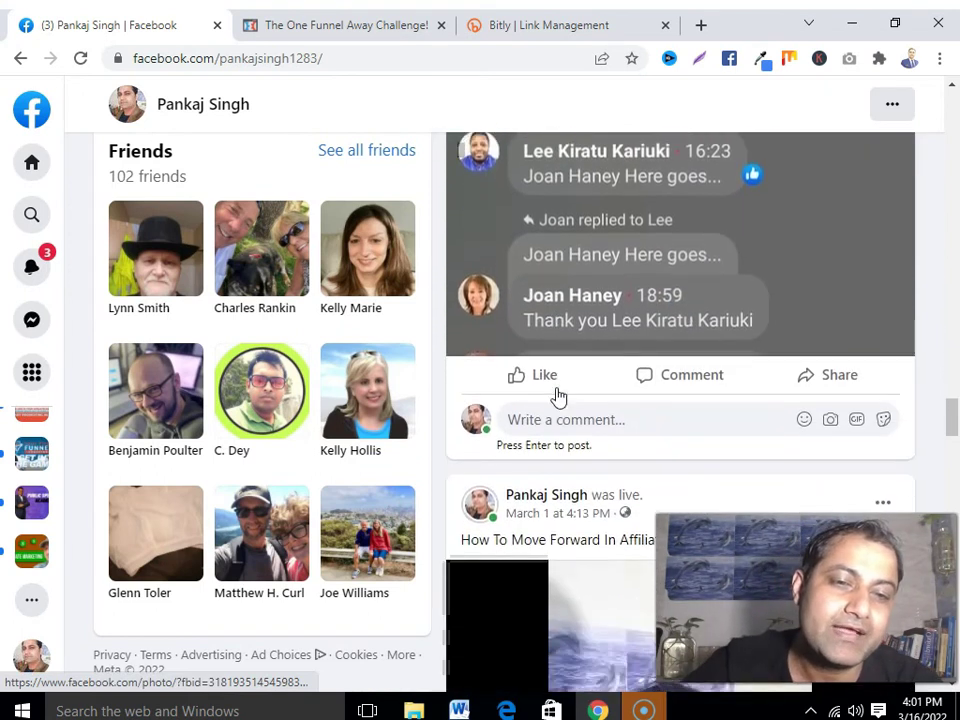
- Play the 'How To Move Forward In Affiliate Marketing?' video and scroll back through the timeline
click(595, 399)
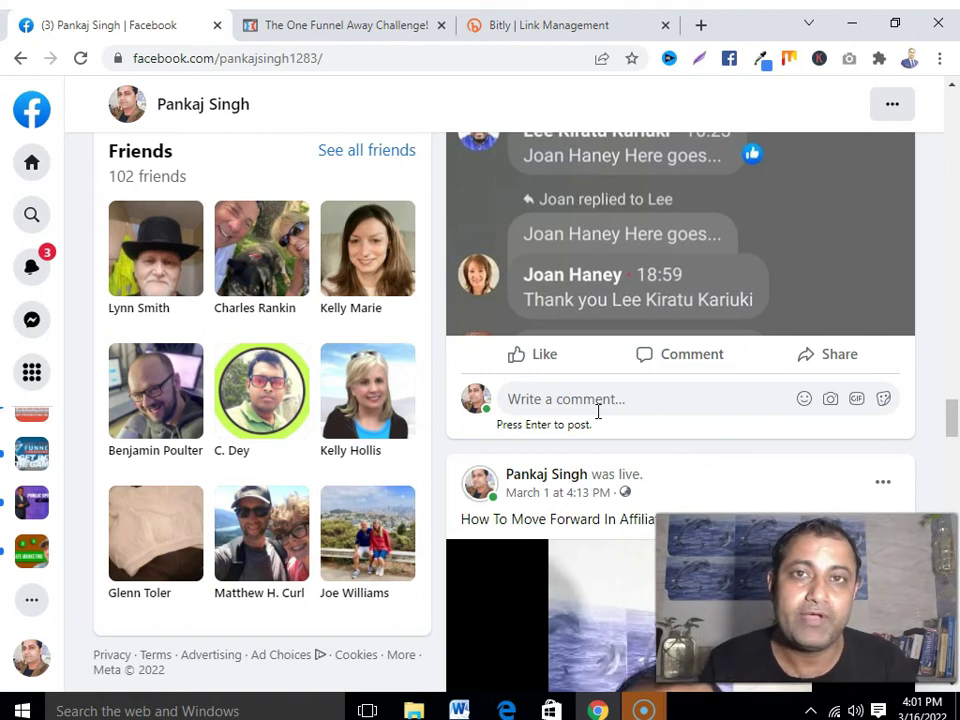
scroll(572, 412, up, 3)
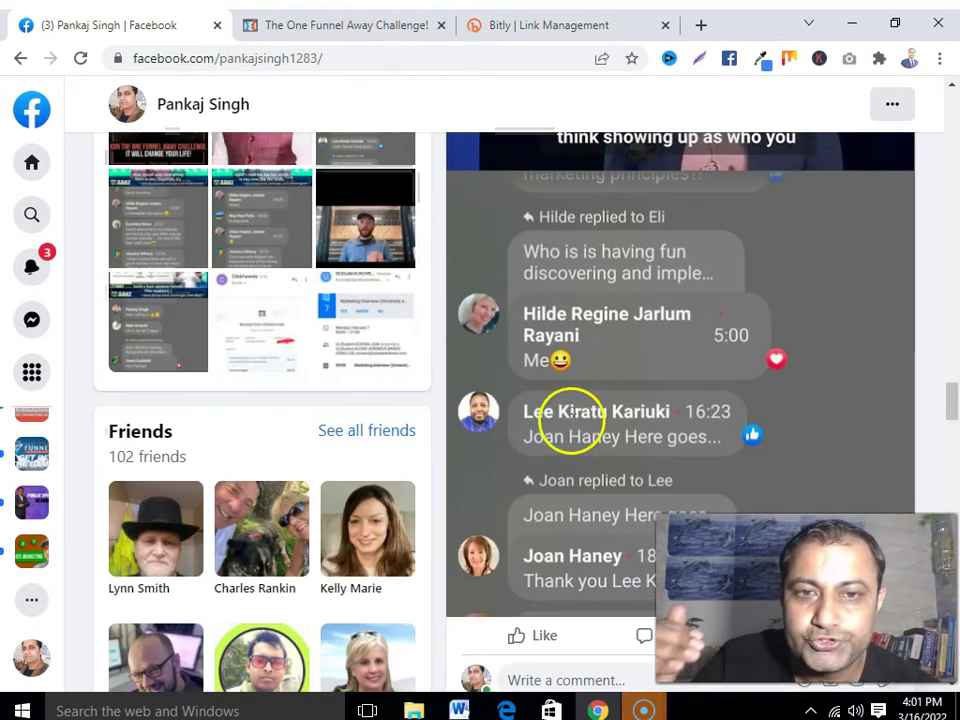
scroll(572, 412, up, 6)
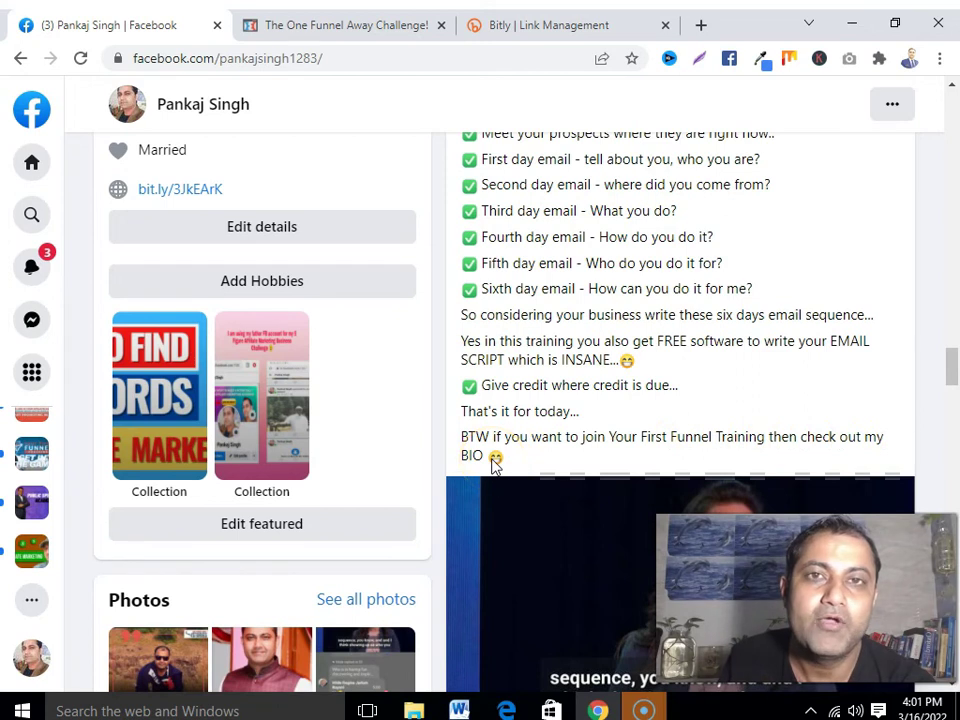
scroll(491, 462, up, 4)
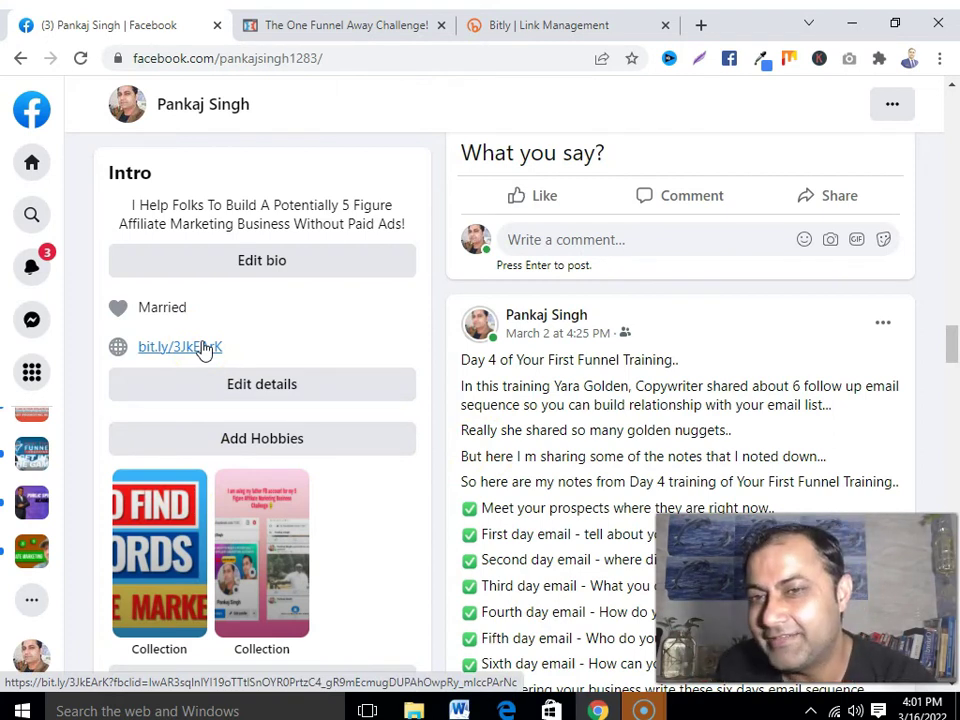
scroll(610, 410, up, 3)
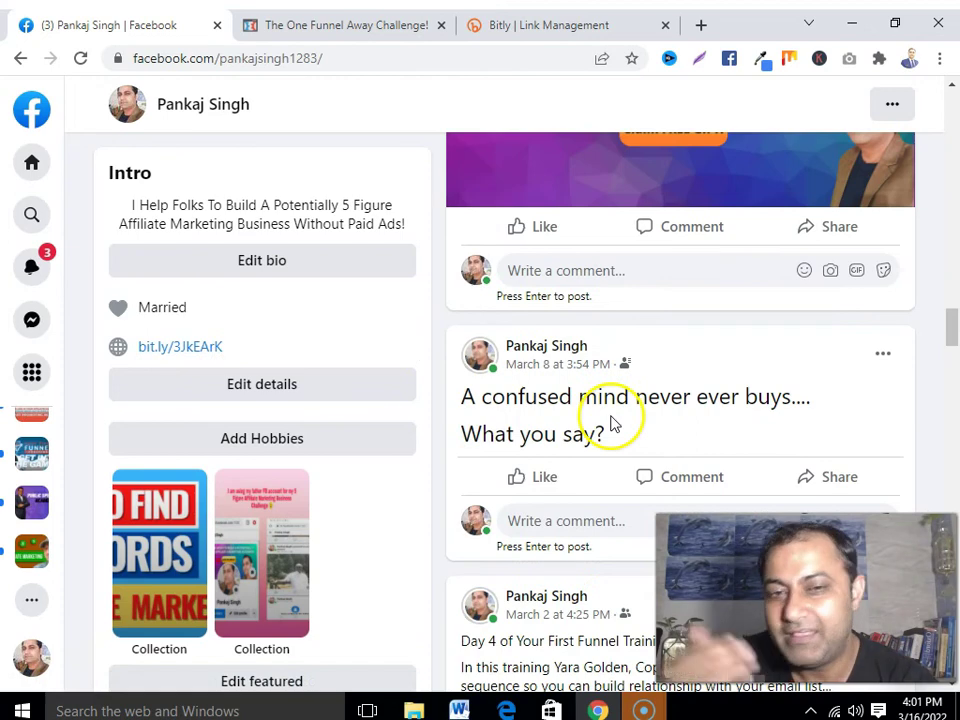
scroll(613, 422, up, 5)
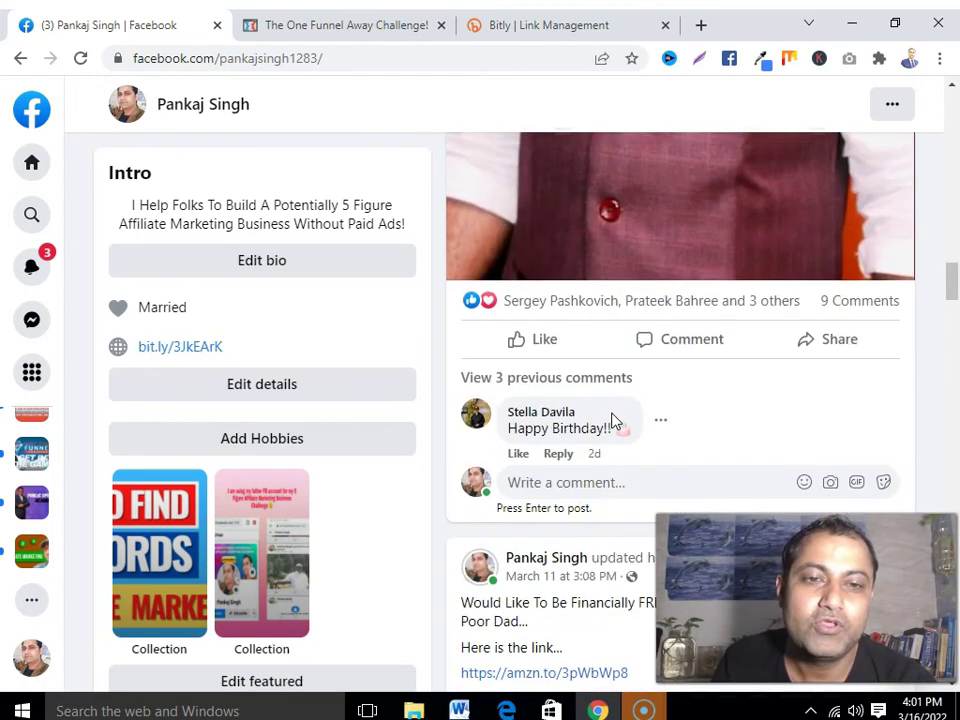
scroll(613, 420, down, 10)
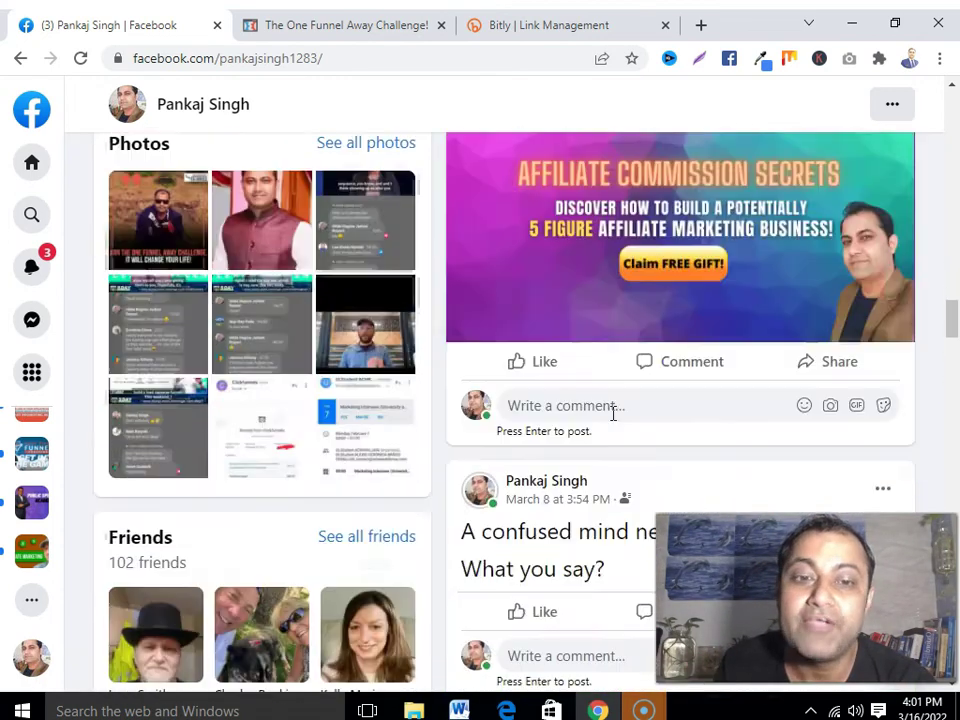
scroll(613, 413, down, 5)
scroll(611, 422, up, 8)
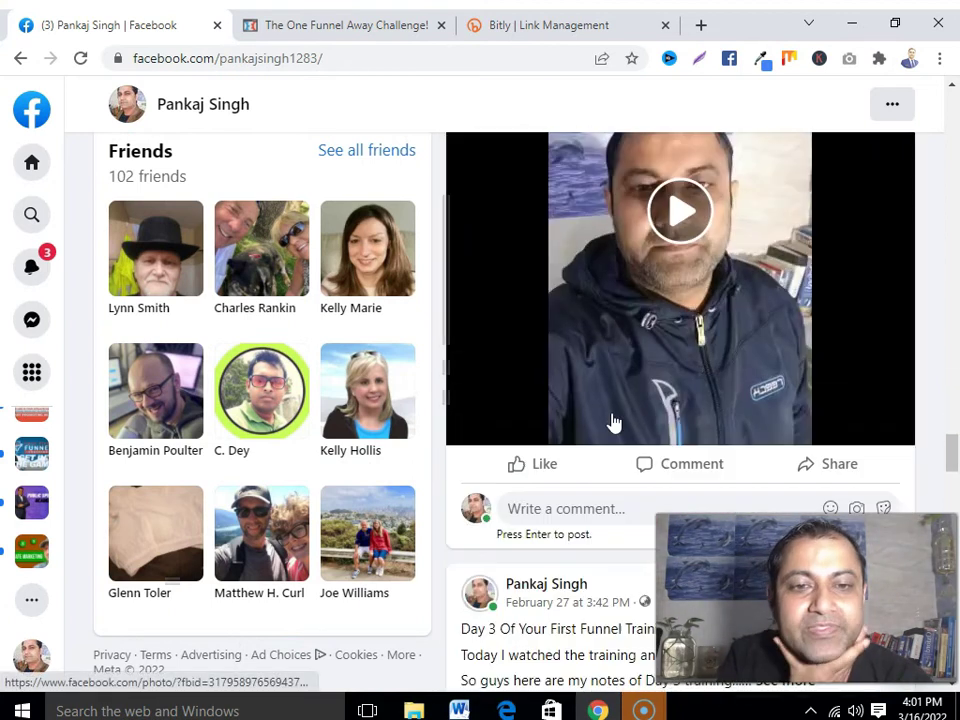
scroll(672, 452, down, 2)
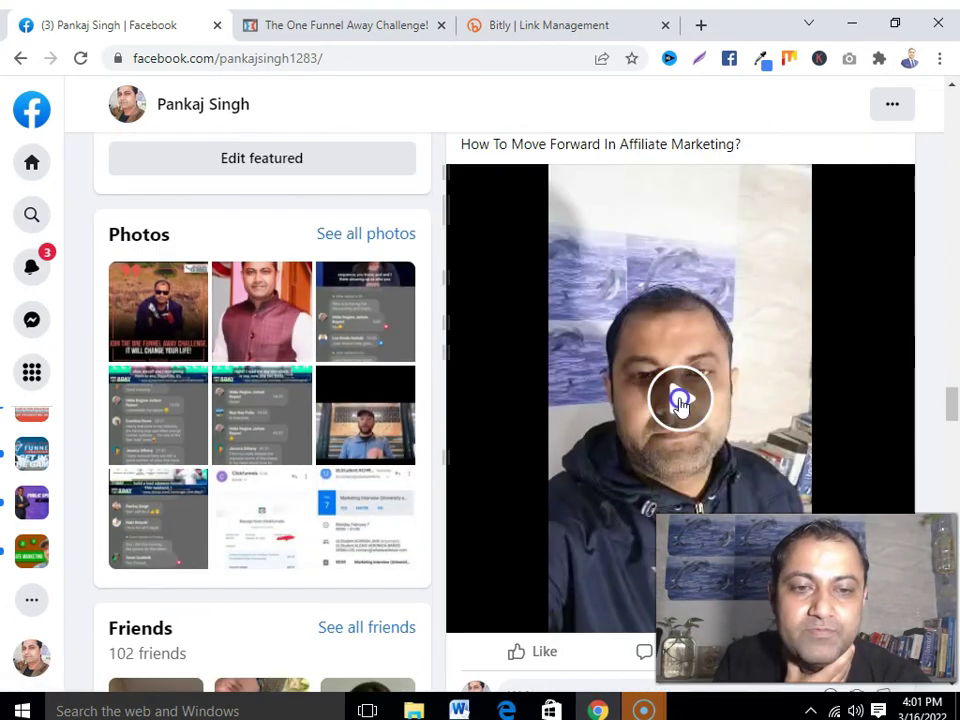
scroll(676, 413, down, 2)
scroll(588, 487, down, 1)
scroll(591, 476, up, 2)
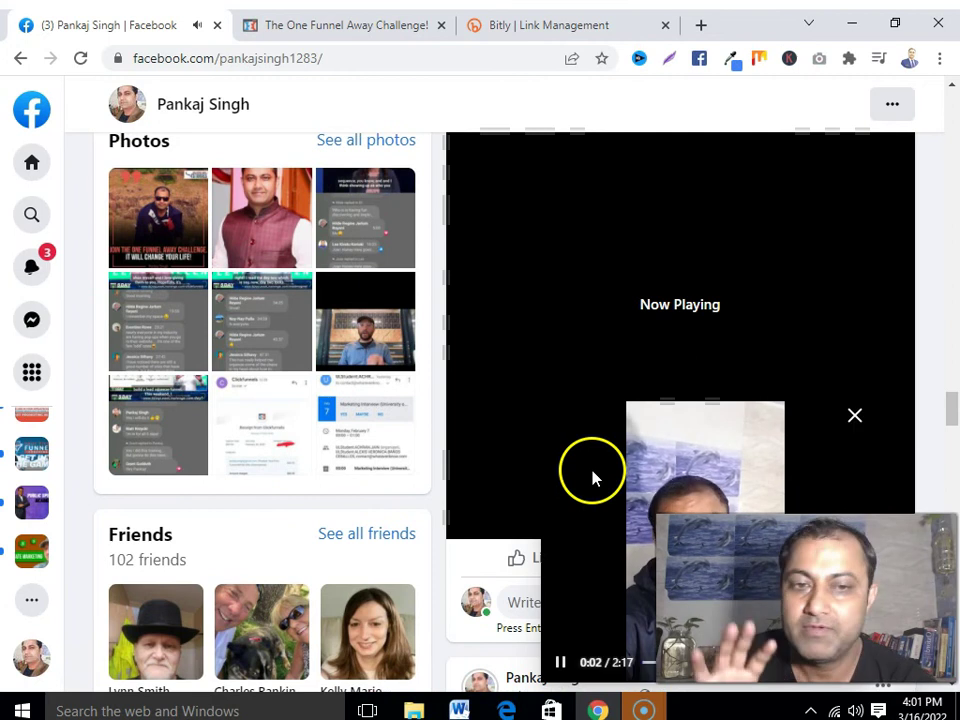
click(857, 418)
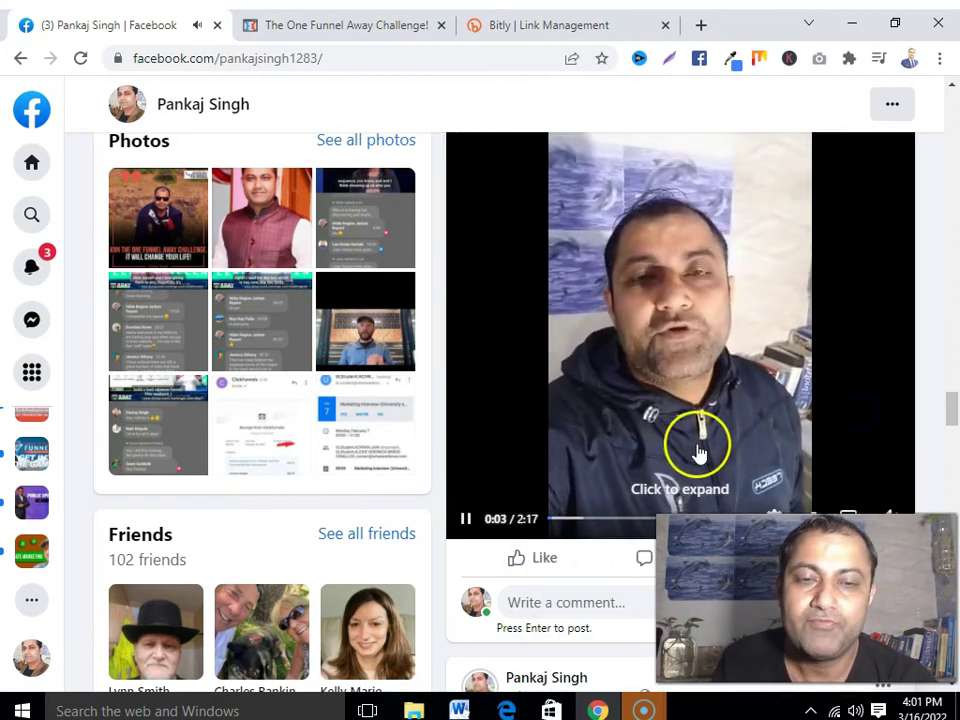
scroll(697, 450, down, 1)
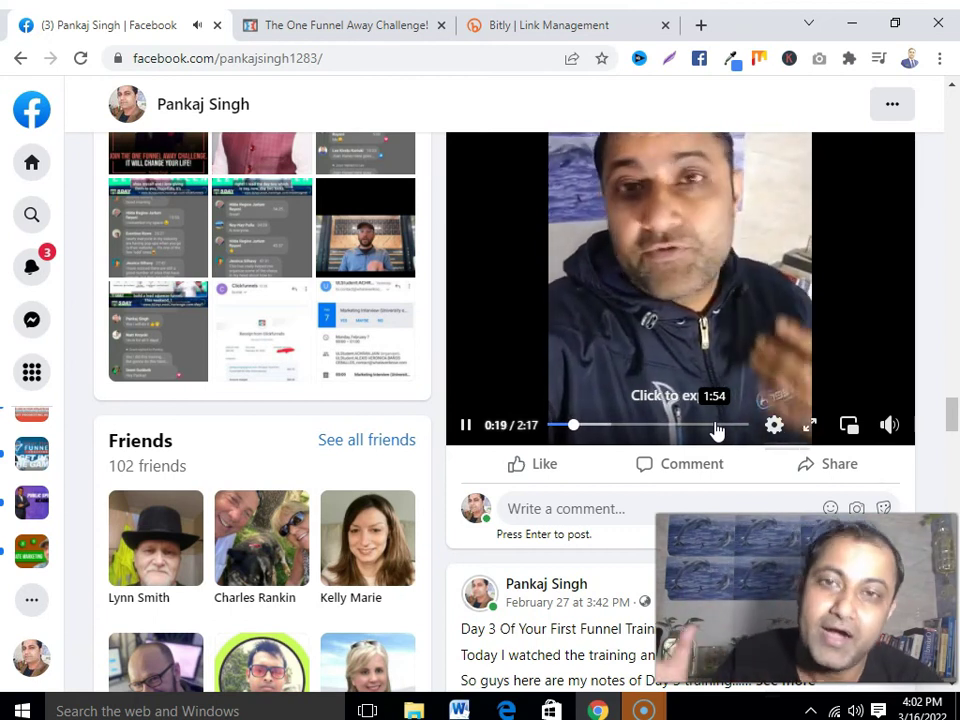
scroll(716, 430, up, 1)
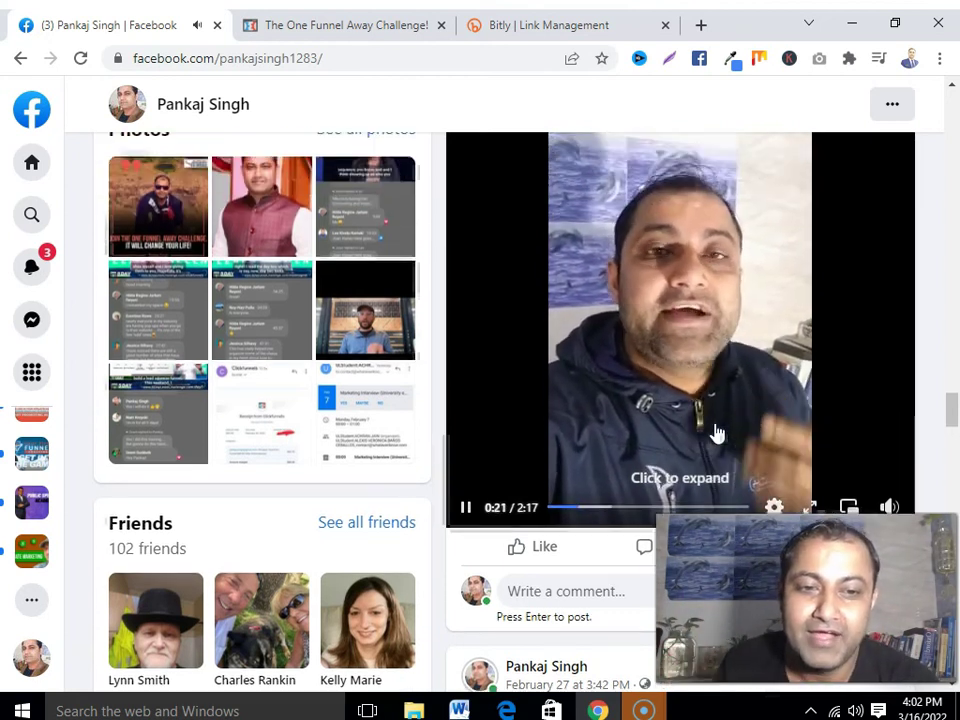
scroll(716, 430, down, 4)
scroll(716, 432, down, 2)
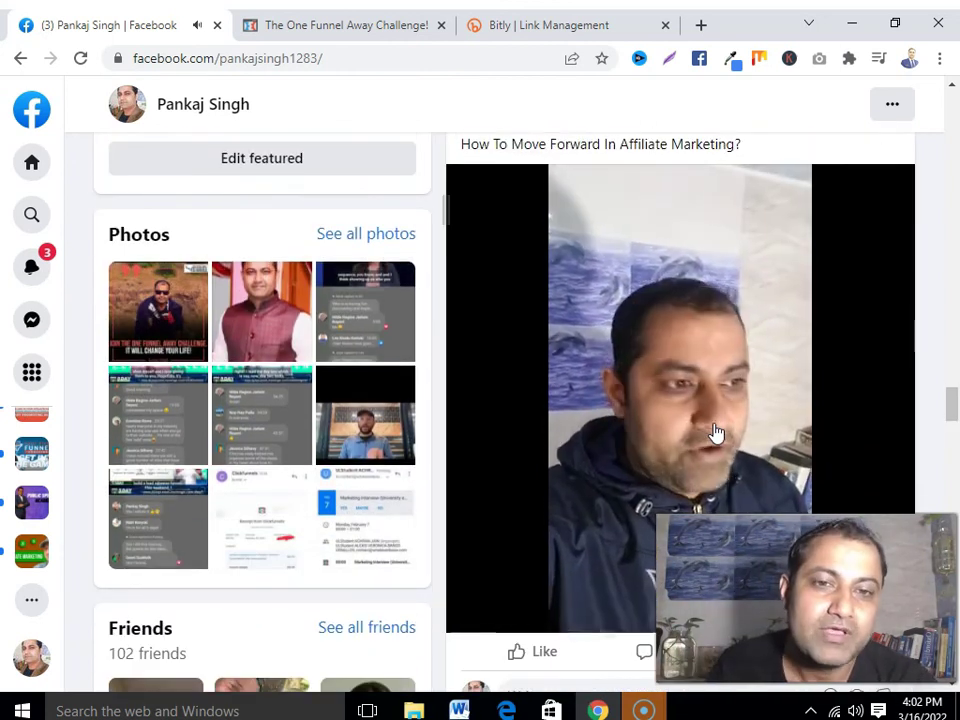
scroll(716, 432, down, 1)
scroll(716, 432, down, 2)
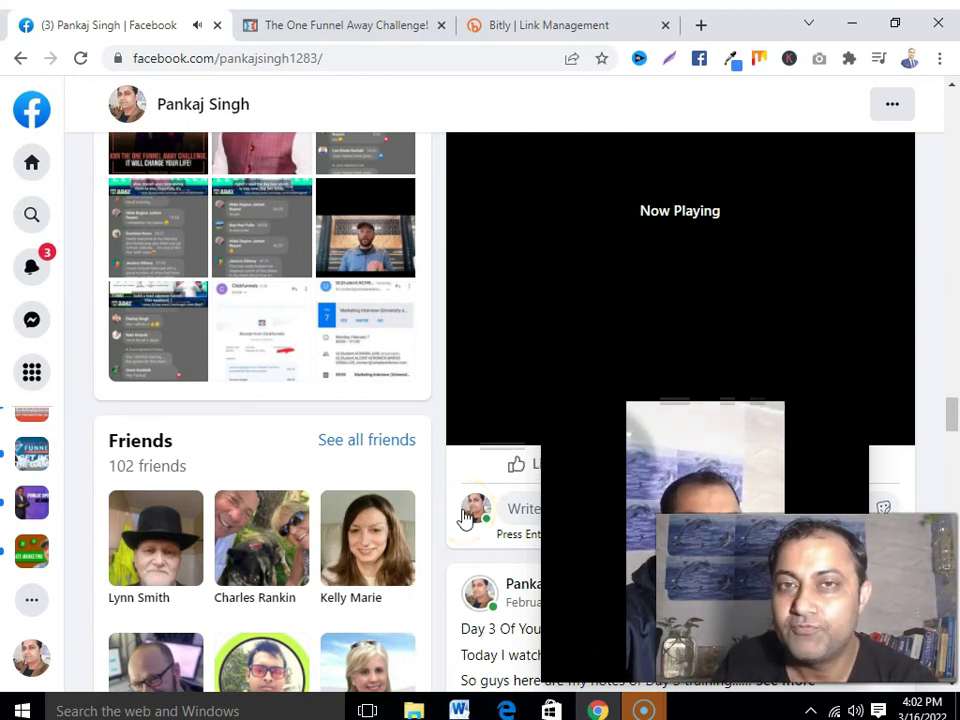
scroll(465, 517, up, 1)
scroll(465, 517, up, 4)
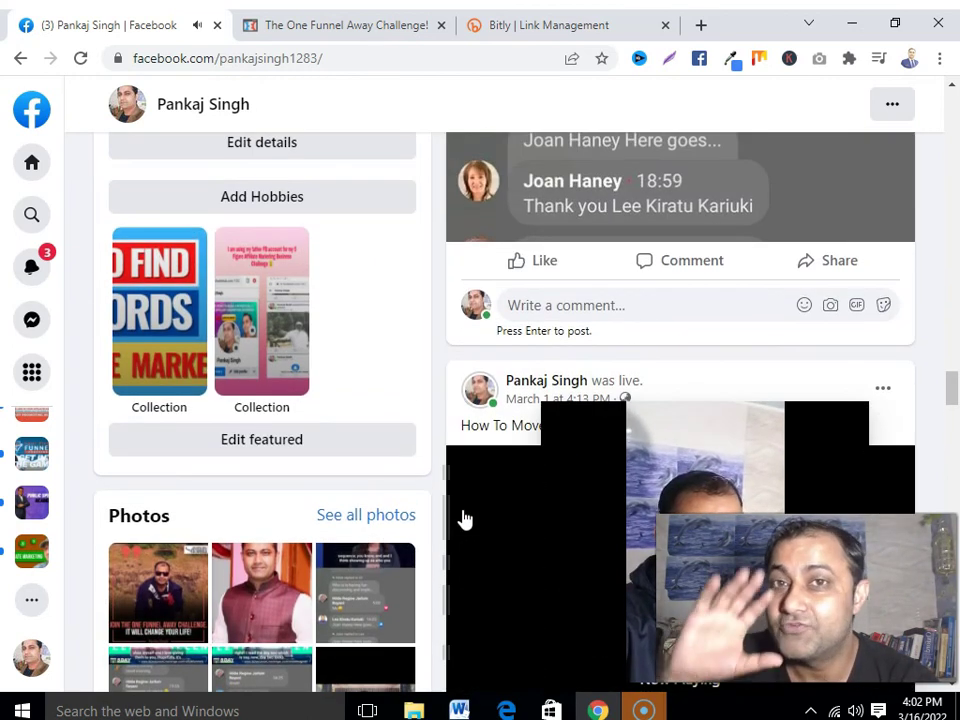
scroll(465, 517, up, 3)
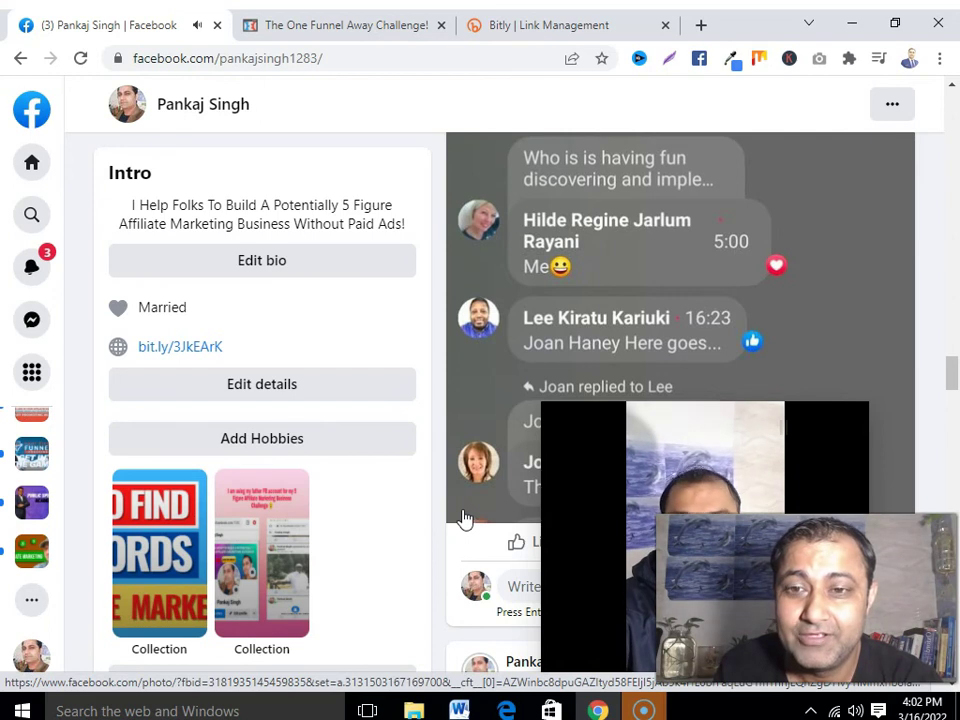
mouse_move(485, 530)
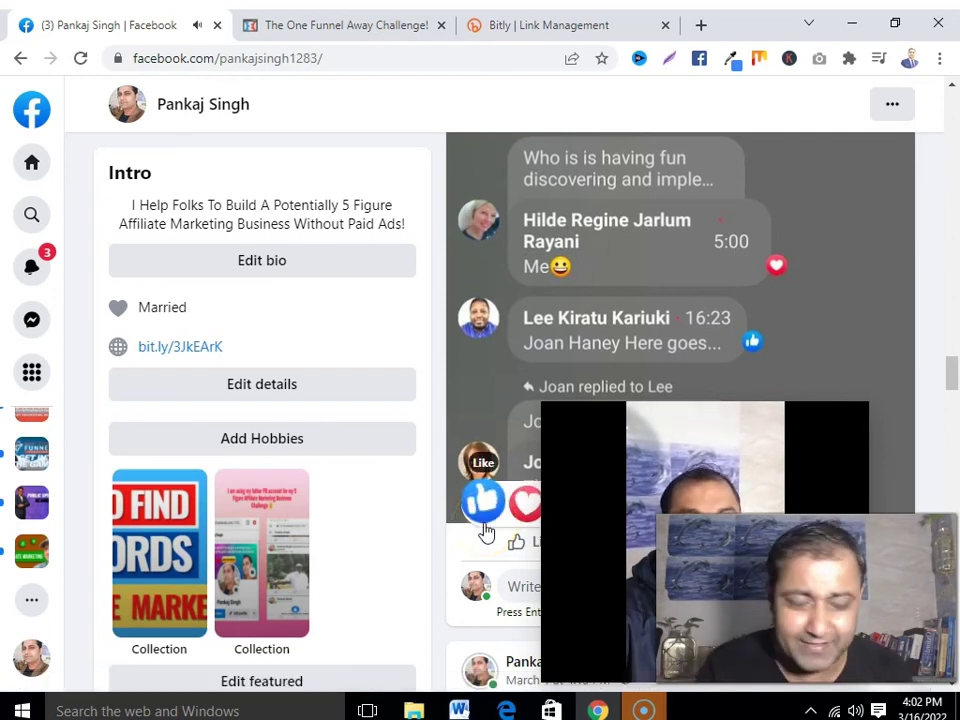